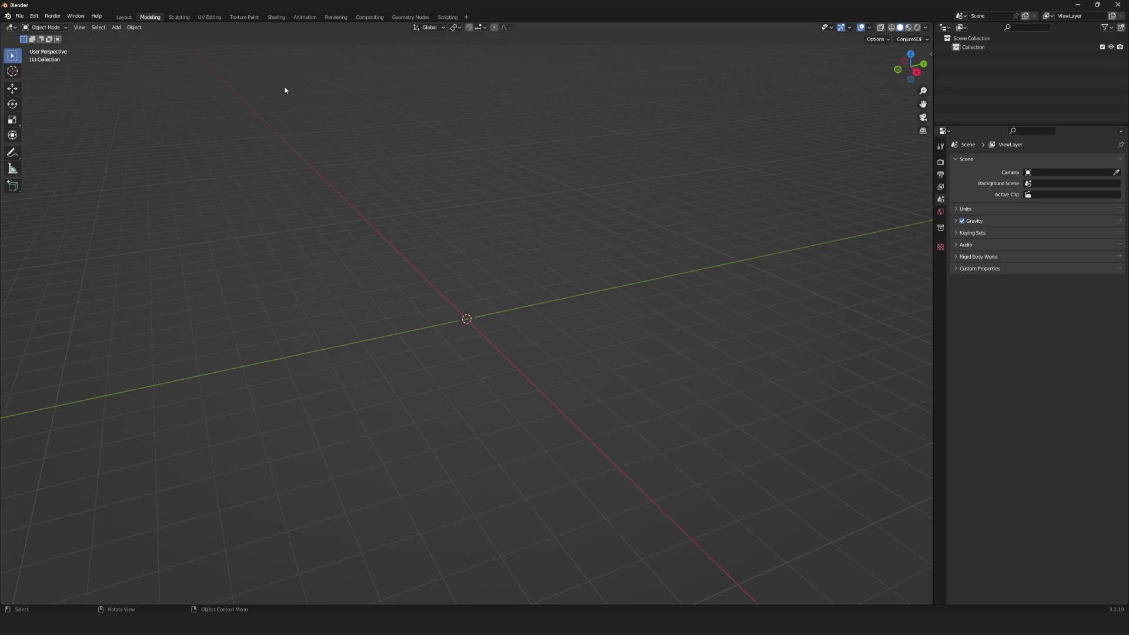
- Show the CSDF N-panel and set the render engine to Conjure Vision
{"action": "key", "text": "n"}
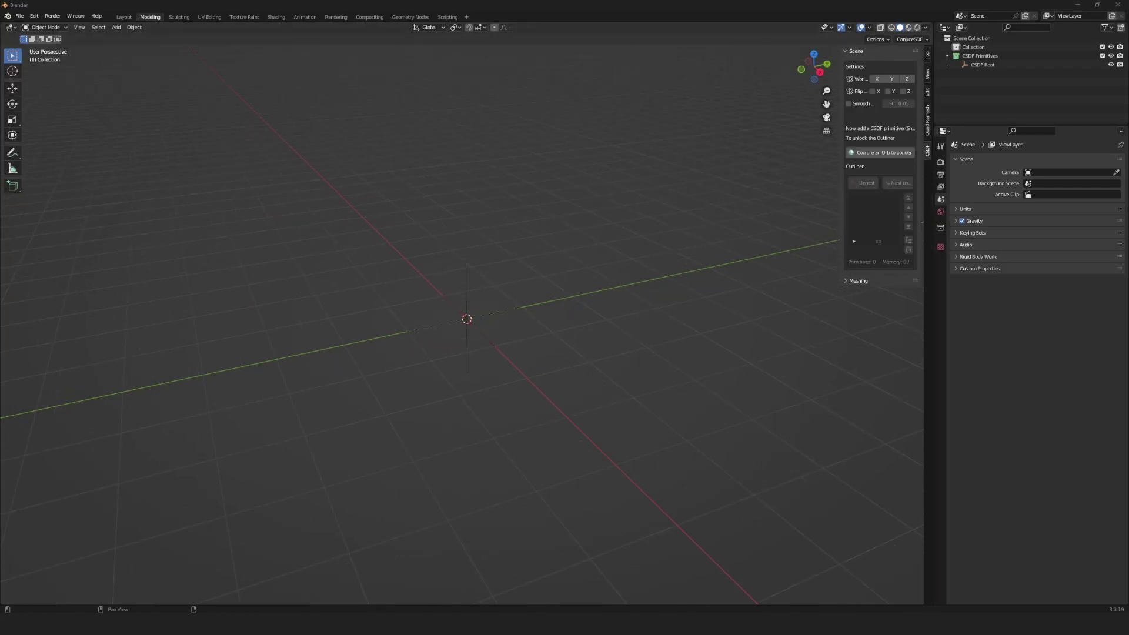
{"action": "left_click", "coordinate": [940, 161]}
{"action": "left_click", "coordinate": [1062, 200]}
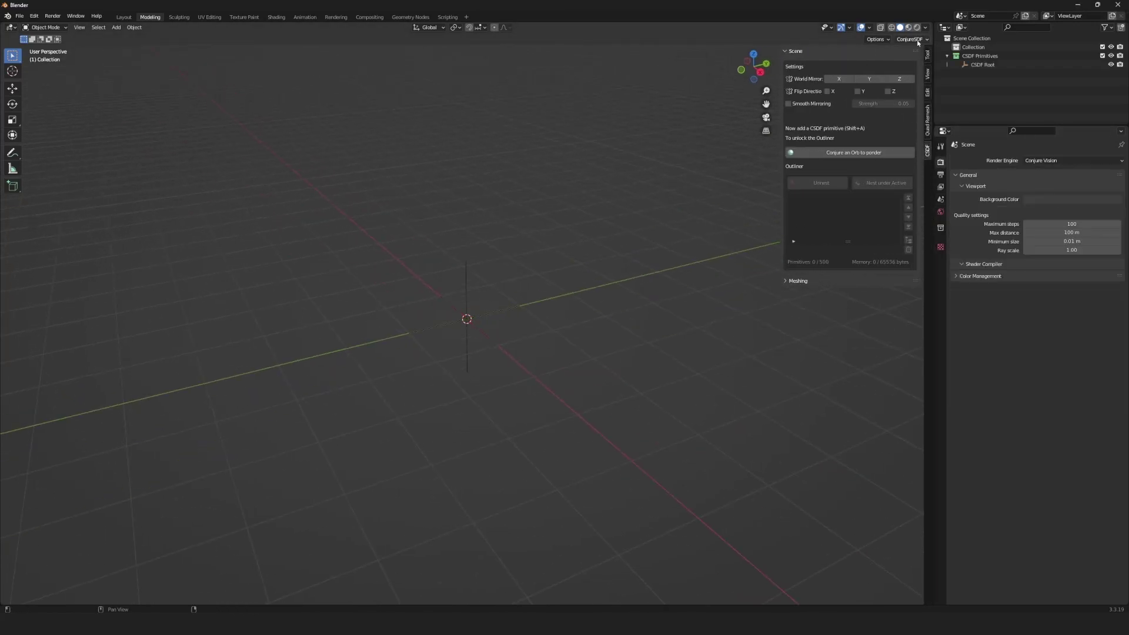
- Add a Cylinder SDF and flatten it into a disc, viewed from the top
{"action": "key", "text": "shift+a"}
{"action": "left_click", "coordinate": [654, 393]}
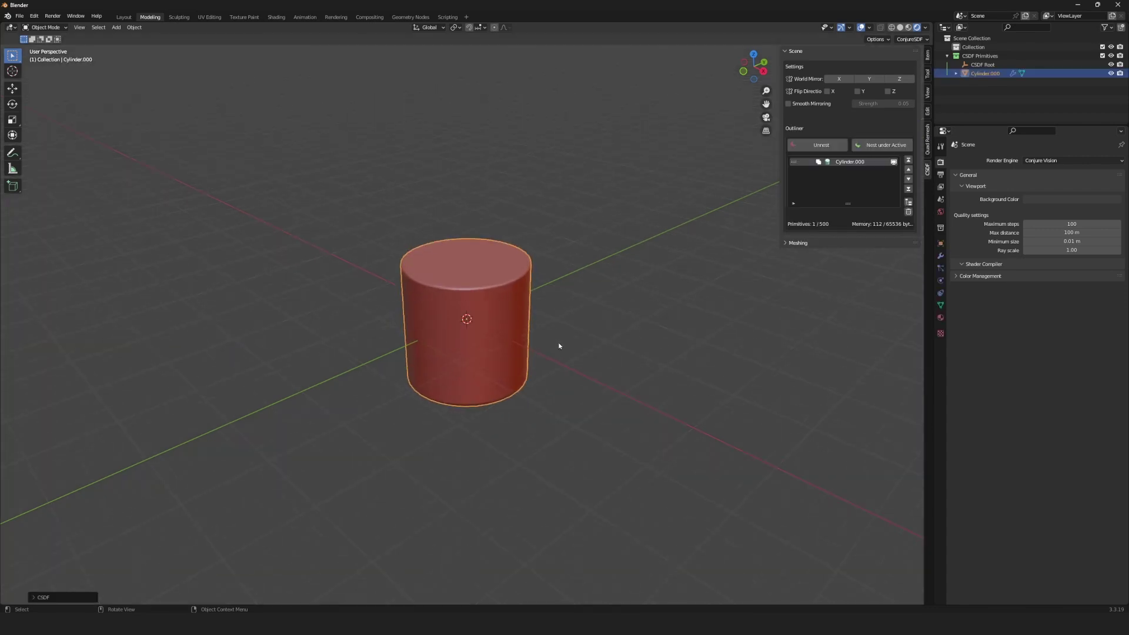
{"action": "key", "text": "s"}
{"action": "key", "text": "z"}
{"action": "key", "text": "s"}
{"action": "key", "text": "KP_7"}
{"action": "middle_click_drag", "start_coordinate": [580, 312], "coordinate": [589, 281], "text": "shift"}
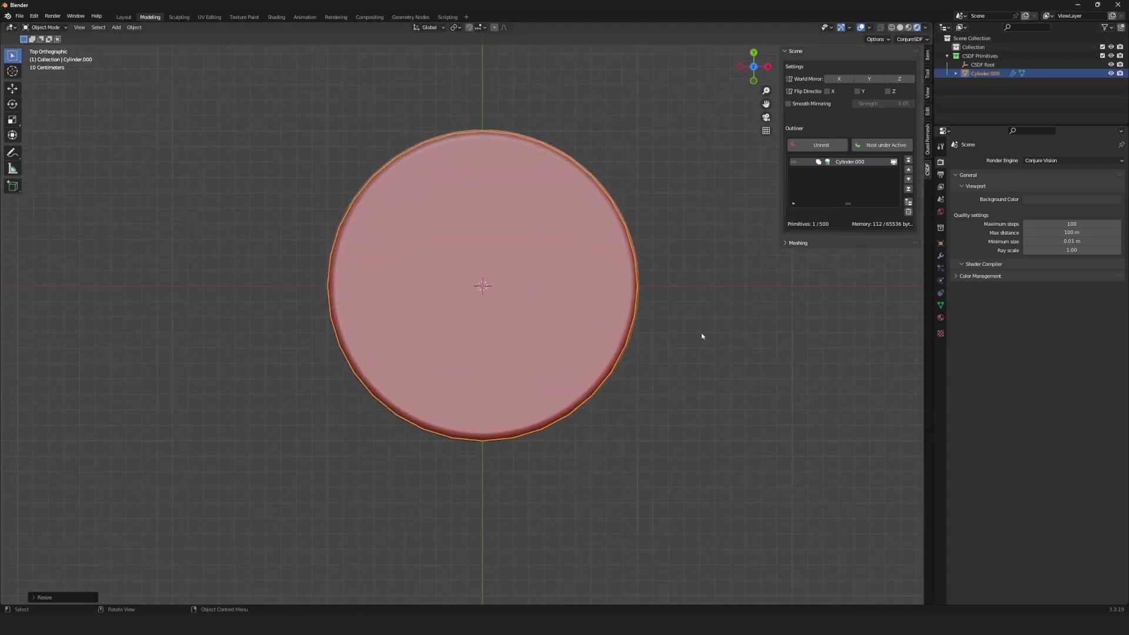
- Duplicate the disc into a smaller, raised cylinder and inspect its object properties
{"action": "left_click", "coordinate": [600, 308]}
{"action": "key", "text": "shift+d"}
{"action": "key", "text": "s"}
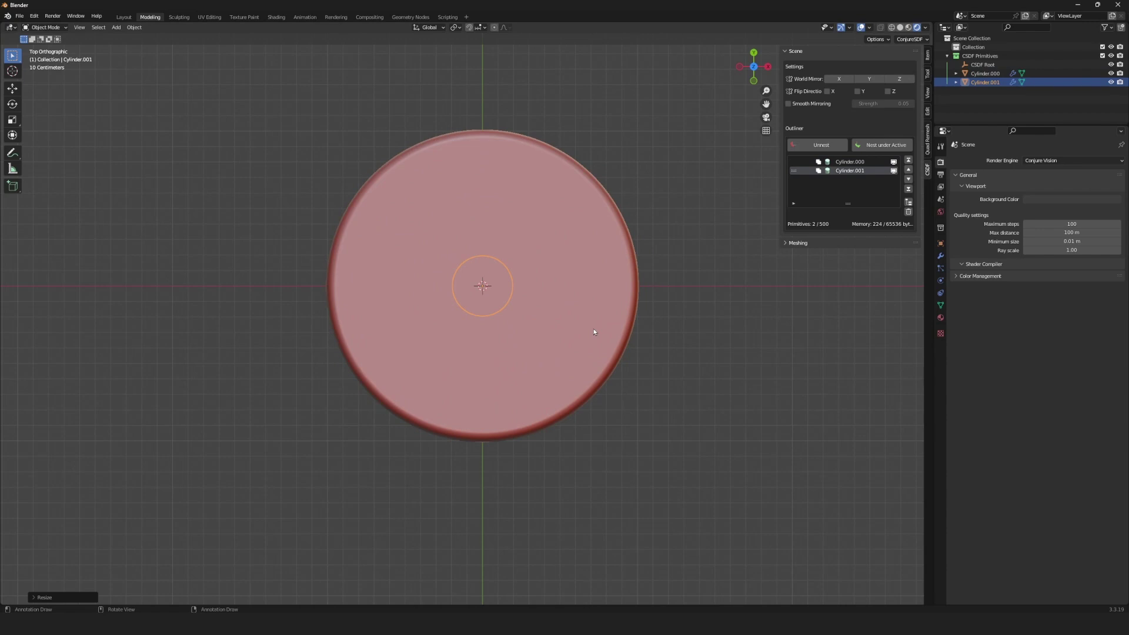
{"action": "left_click", "coordinate": [596, 399]}
{"action": "middle_click_drag", "start_coordinate": [596, 399], "coordinate": [653, 417]}
{"action": "key", "text": "s"}
{"action": "key", "text": "z"}
{"action": "left_click", "coordinate": [757, 498]}
{"action": "scroll", "coordinate": [756, 498], "scroll_direction": "up", "scroll_amount": 2}
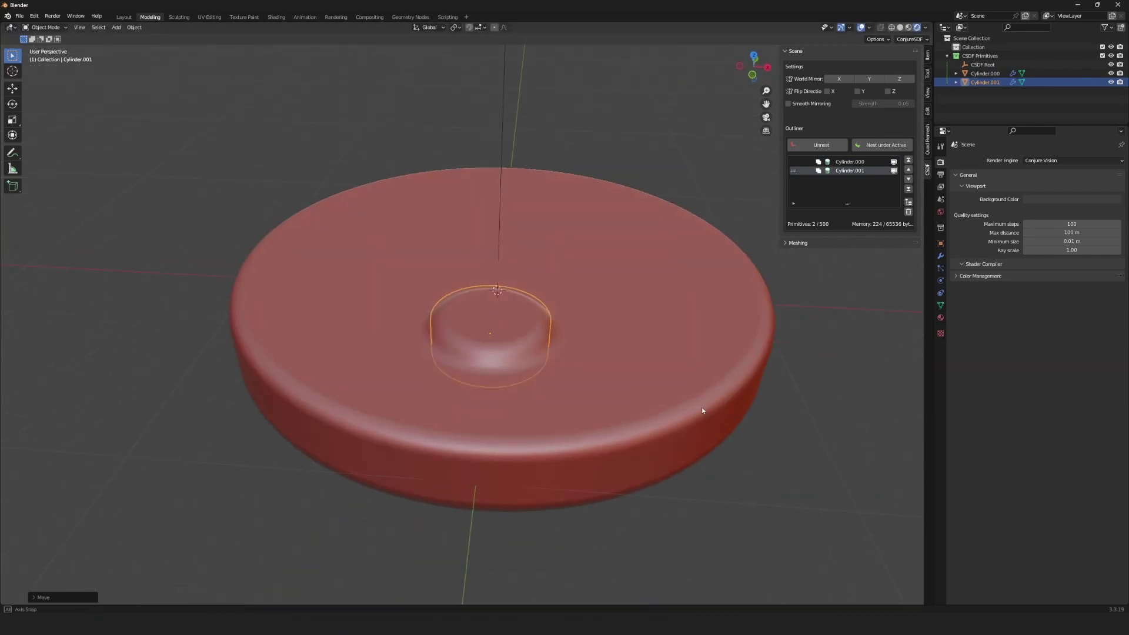
{"action": "scroll", "coordinate": [756, 498], "scroll_direction": "up", "scroll_amount": 1}
{"action": "left_click", "coordinate": [940, 243]}
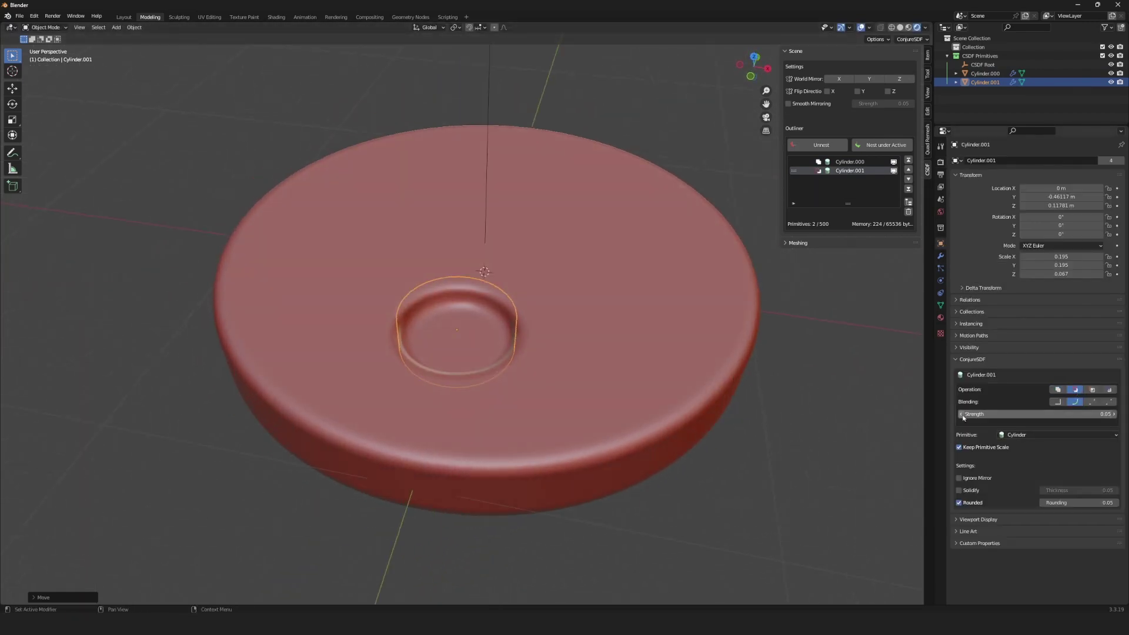
{"action": "scroll", "coordinate": [776, 480], "scroll_direction": "down", "scroll_amount": 2}
- Add a narrower, taller inner cutter and give the hole a smooth, changed Blending style
{"action": "key", "text": "shift+d"}
{"action": "key", "text": "s"}
{"action": "key", "text": "z"}
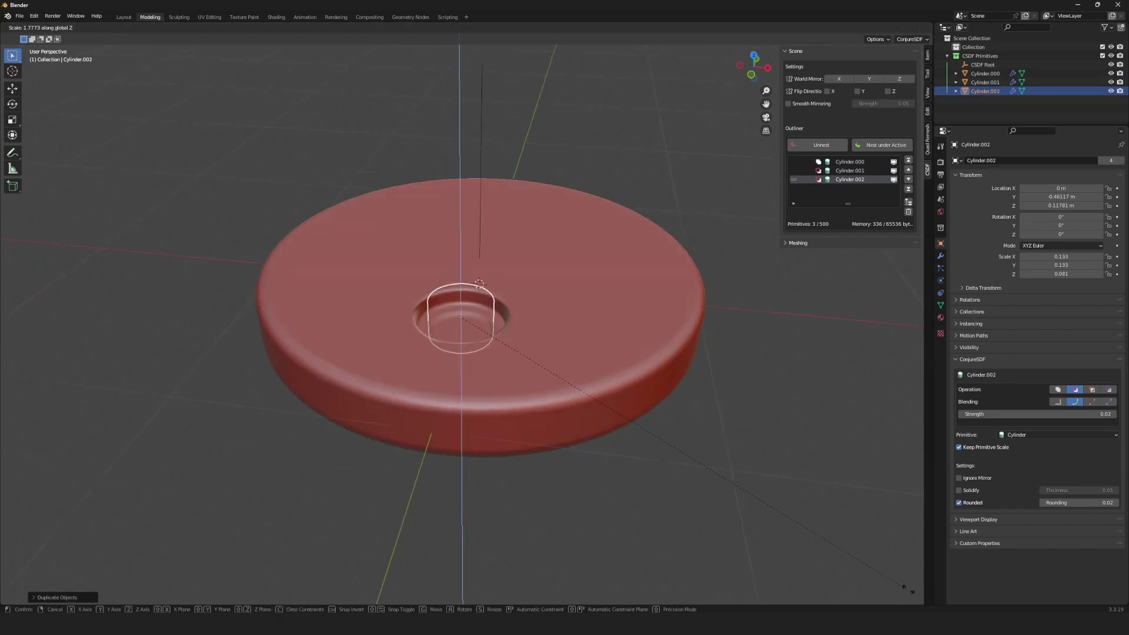
{"action": "left_click", "coordinate": [639, 347]}
{"action": "middle_click_drag", "start_coordinate": [639, 347], "coordinate": [530, 270]}
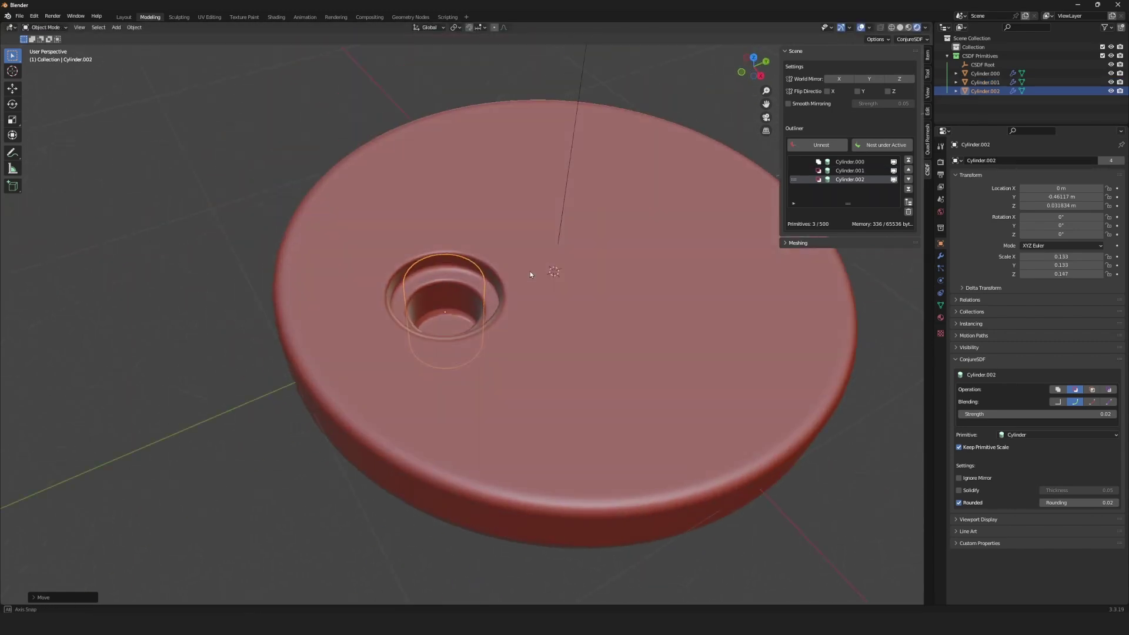
{"action": "scroll", "coordinate": [530, 270], "scroll_direction": "up", "scroll_amount": 2}
{"action": "left_click", "coordinate": [1075, 401]}
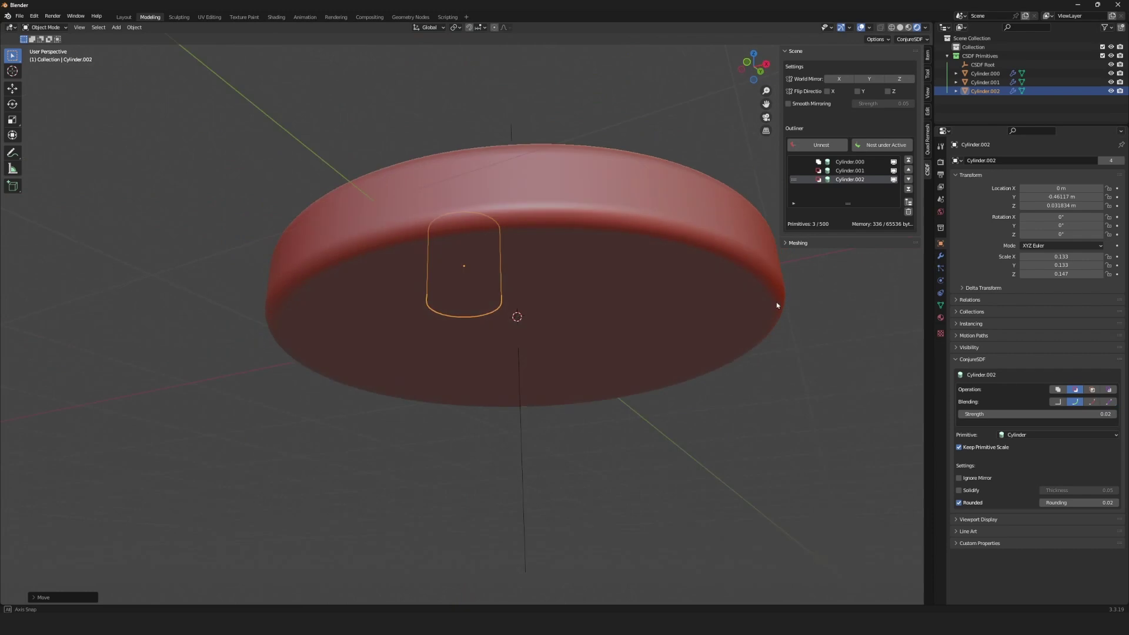
{"action": "left_click", "coordinate": [1091, 401]}
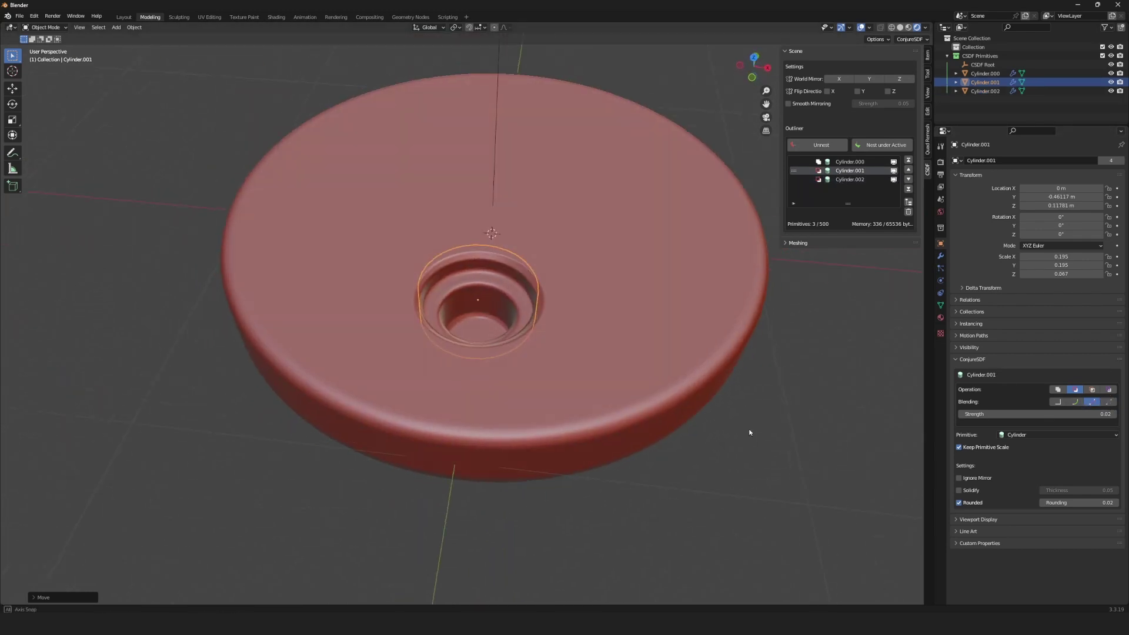
{"action": "mouse_move", "coordinate": [749, 428]}
{"action": "middle_mouse_down"}
{"action": "mouse_move", "coordinate": [705, 414]}
{"action": "mouse_move", "coordinate": [706, 432]}
{"action": "middle_mouse_up"}
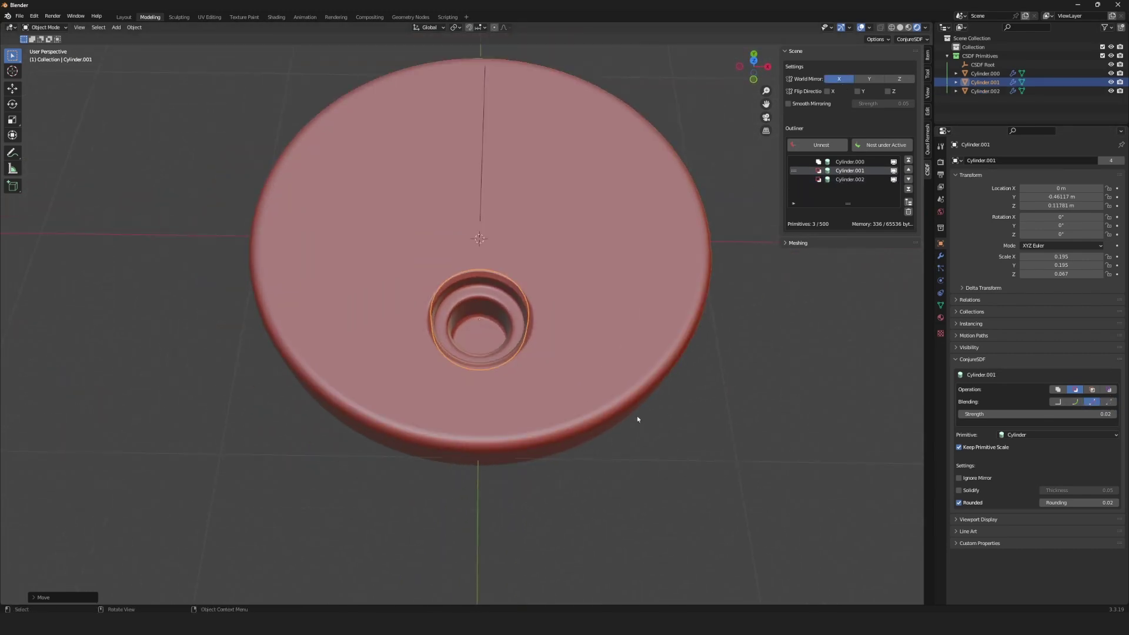
{"action": "key", "text": "shift+d"}
- Place the copied hole cutter to the side as a smaller mirrored side hole
{"action": "key", "text": "x"}
{"action": "left_click", "coordinate": [823, 488]}
{"action": "key", "text": "s"}
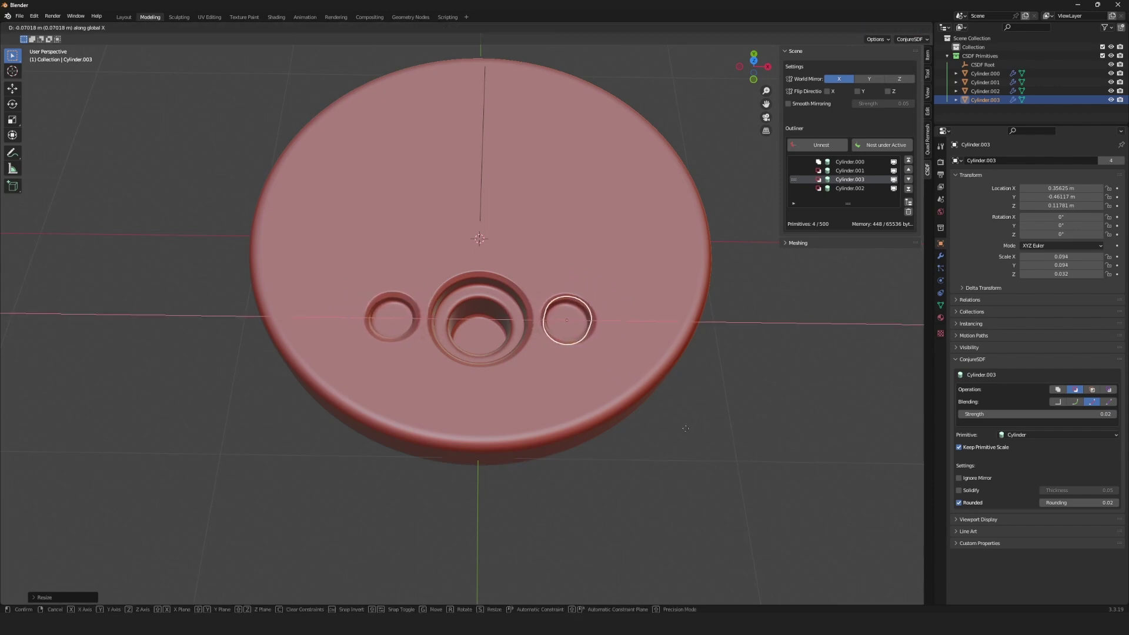
{"action": "key", "text": "g"}
{"action": "left_click", "coordinate": [690, 470]}
{"action": "left_click", "coordinate": [134, 518]}
{"action": "mouse_move", "coordinate": [134, 518]}
{"action": "middle_mouse_down"}
{"action": "mouse_move", "coordinate": [659, 485]}
{"action": "mouse_move", "coordinate": [655, 457]}
{"action": "mouse_move", "coordinate": [680, 458]}
{"action": "mouse_move", "coordinate": [654, 464]}
{"action": "mouse_move", "coordinate": [679, 419]}
{"action": "middle_mouse_up"}
- Duplicate the side-hole cutter and lower it along Z to deepen the side holes
{"action": "key", "text": "shift+d"}
{"action": "right_click", "coordinate": [659, 485]}
{"action": "key", "text": "g"}
{"action": "key", "text": "z"}
{"action": "left_click", "coordinate": [680, 449]}
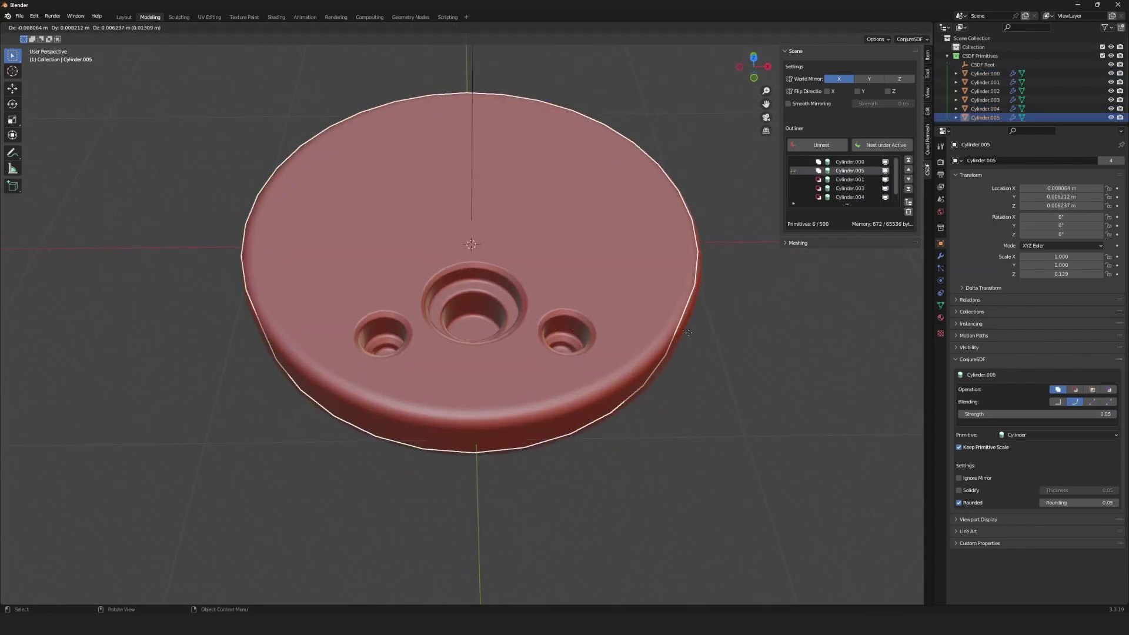
- Resize the groove cylinder and raise its Rounding
{"action": "key", "text": "s"}
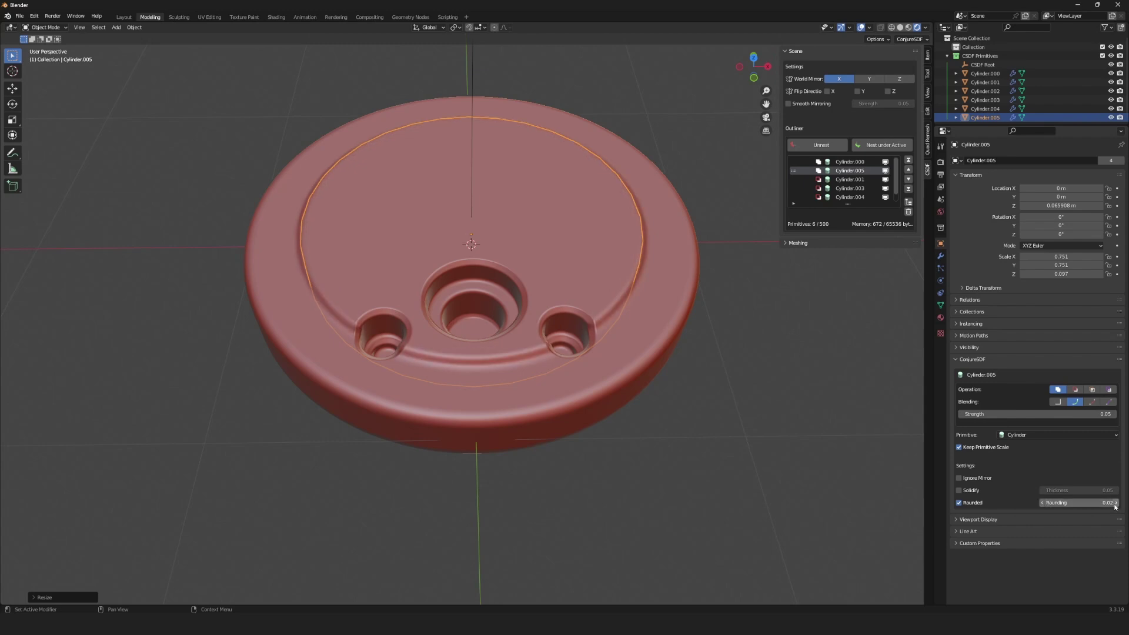
{"action": "left_click", "coordinate": [1115, 502]}
{"action": "left_click", "coordinate": [1116, 502]}
{"action": "left_click", "coordinate": [1115, 503]}
{"action": "left_click", "coordinate": [739, 459]}
{"action": "middle_click_drag", "start_coordinate": [739, 459], "coordinate": [853, 224]}
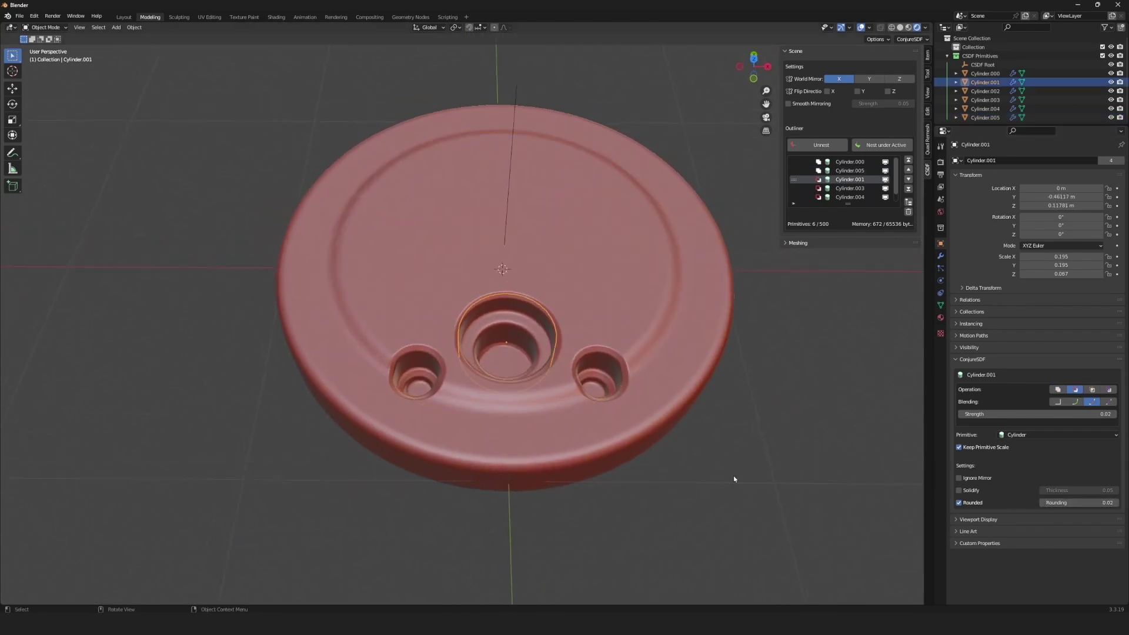
- Duplicate the stepped recess cylinder into pockets beside the central hole, moved along X
{"action": "key", "text": "shift+d"}
{"action": "key", "text": "x"}
{"action": "left_click", "coordinate": [704, 466]}
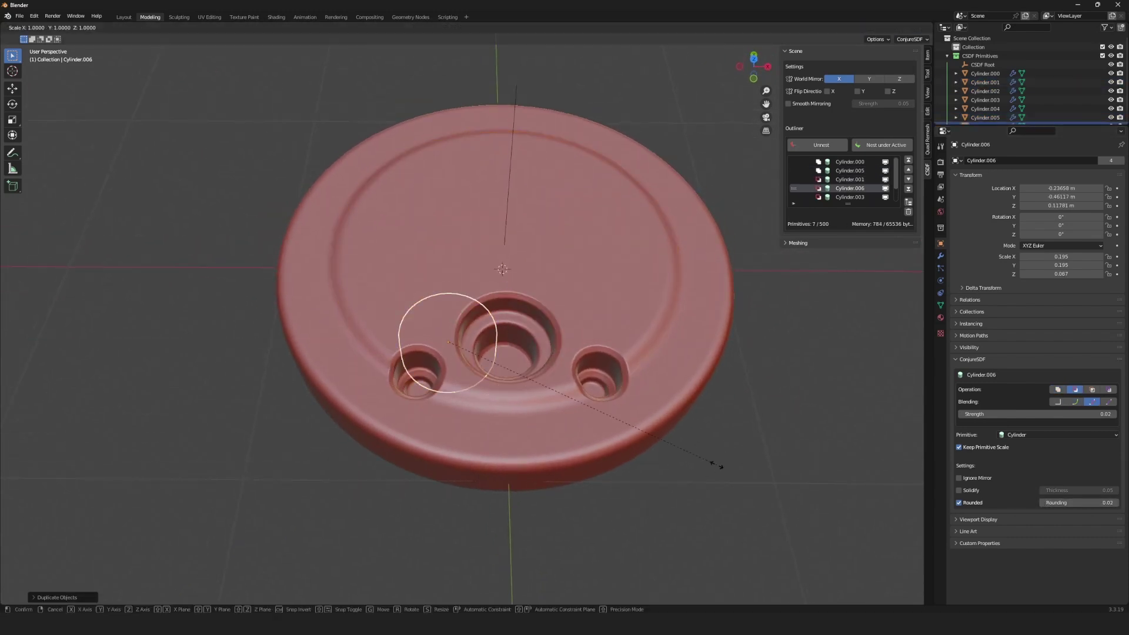
{"action": "key", "text": "g"}
{"action": "key", "text": "x"}
{"action": "left_click", "coordinate": [687, 450]}
{"action": "middle_click_drag", "start_coordinate": [687, 449], "coordinate": [600, 466]}
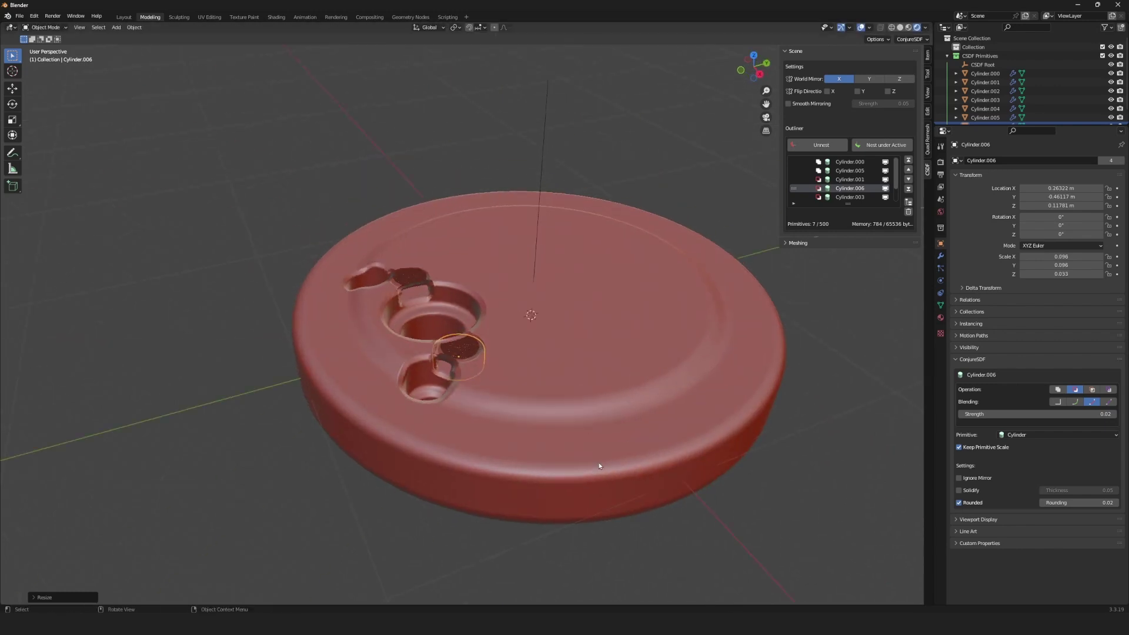
{"action": "left_click", "coordinate": [717, 577]}
{"action": "mouse_move", "coordinate": [717, 577]}
{"action": "middle_mouse_down"}
{"action": "mouse_move", "coordinate": [631, 499]}
{"action": "mouse_move", "coordinate": [693, 461]}
{"action": "mouse_move", "coordinate": [638, 471]}
{"action": "mouse_move", "coordinate": [669, 448]}
{"action": "middle_mouse_up"}
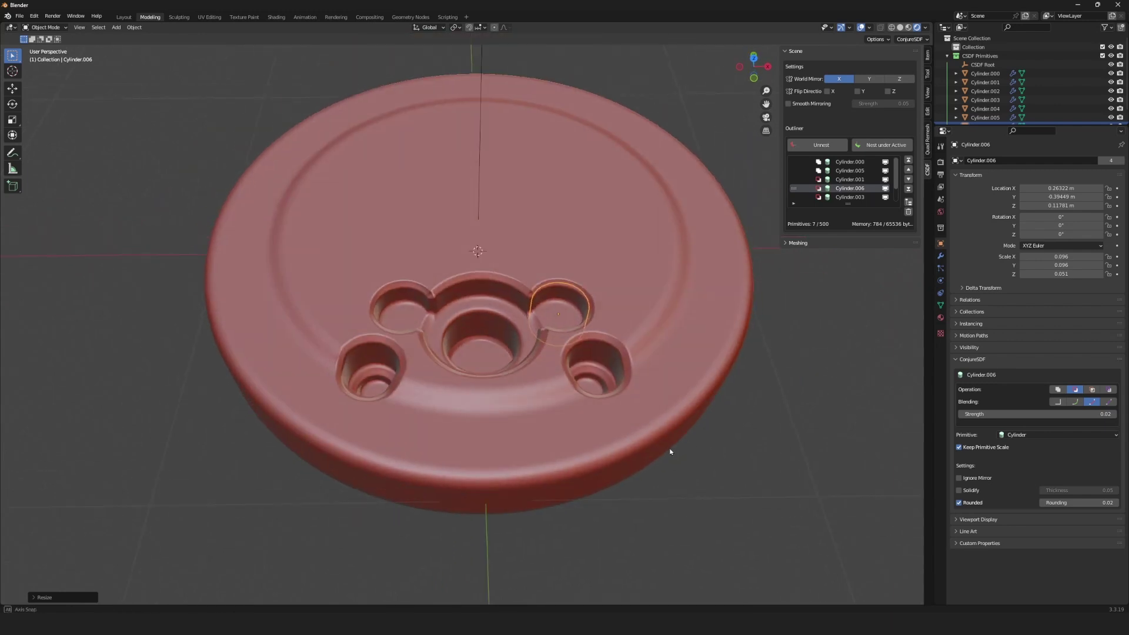
- Duplicate the pocket cutter in place and resize it taller
{"action": "key", "text": "shift+d"}
{"action": "right_click", "coordinate": [669, 448]}
{"action": "key", "text": "s"}
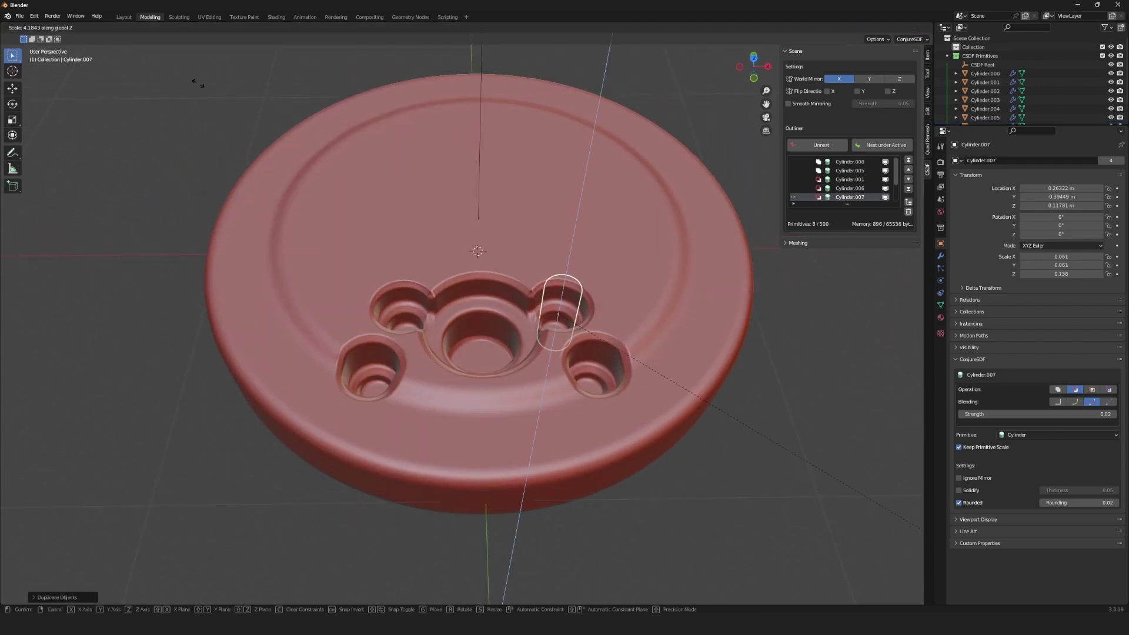
{"action": "left_click", "coordinate": [198, 83]}
{"action": "middle_click_drag", "start_coordinate": [564, 280], "coordinate": [697, 204]}
- Add a small Cube SDF block near the disc's top edge and use local transform axes
{"action": "key", "text": "shift+a"}
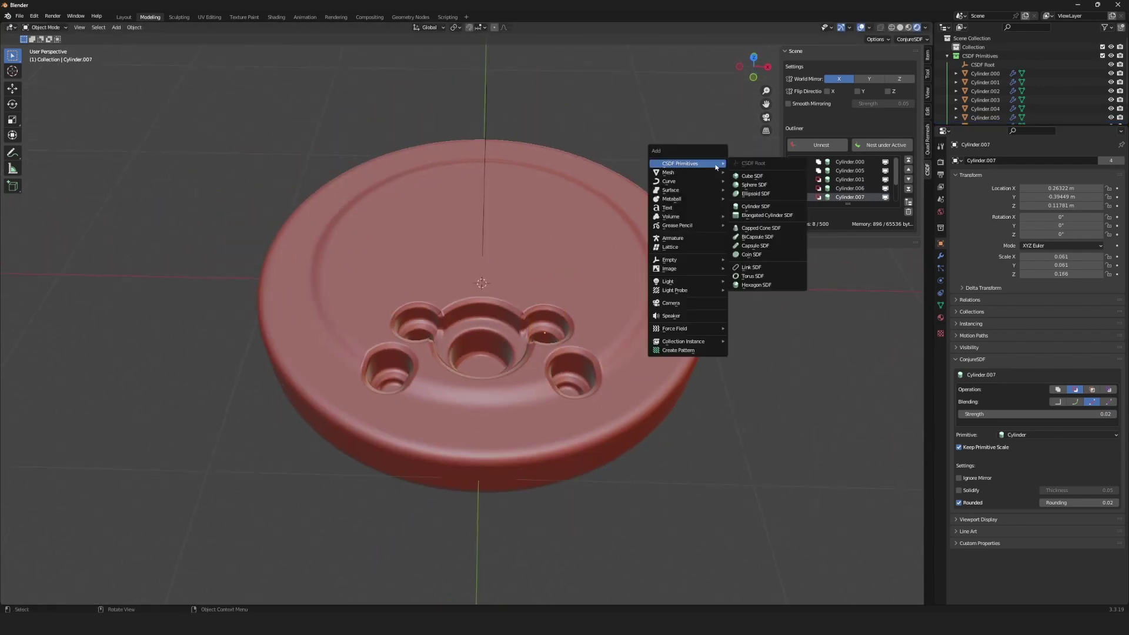
{"action": "key", "text": "Escape"}
{"action": "key", "text": "shift+a"}
{"action": "left_click", "coordinate": [741, 279]}
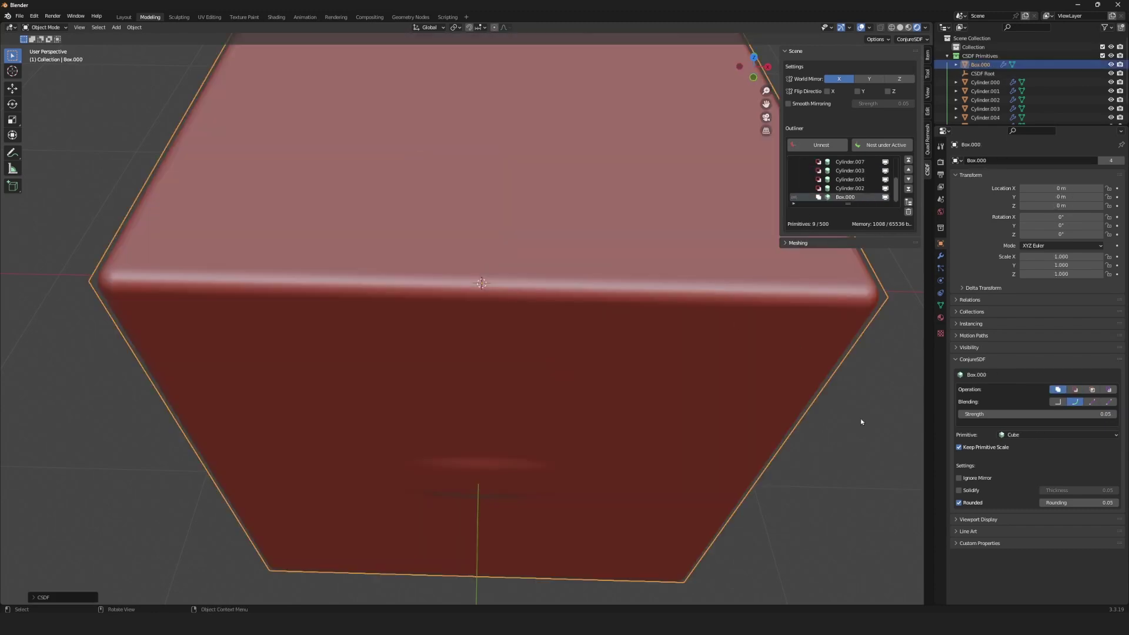
{"action": "key", "text": "s"}
{"action": "left_click", "coordinate": [689, 413]}
{"action": "key", "text": "g"}
{"action": "left_click", "coordinate": [754, 389]}
{"action": "key", "text": "period"}
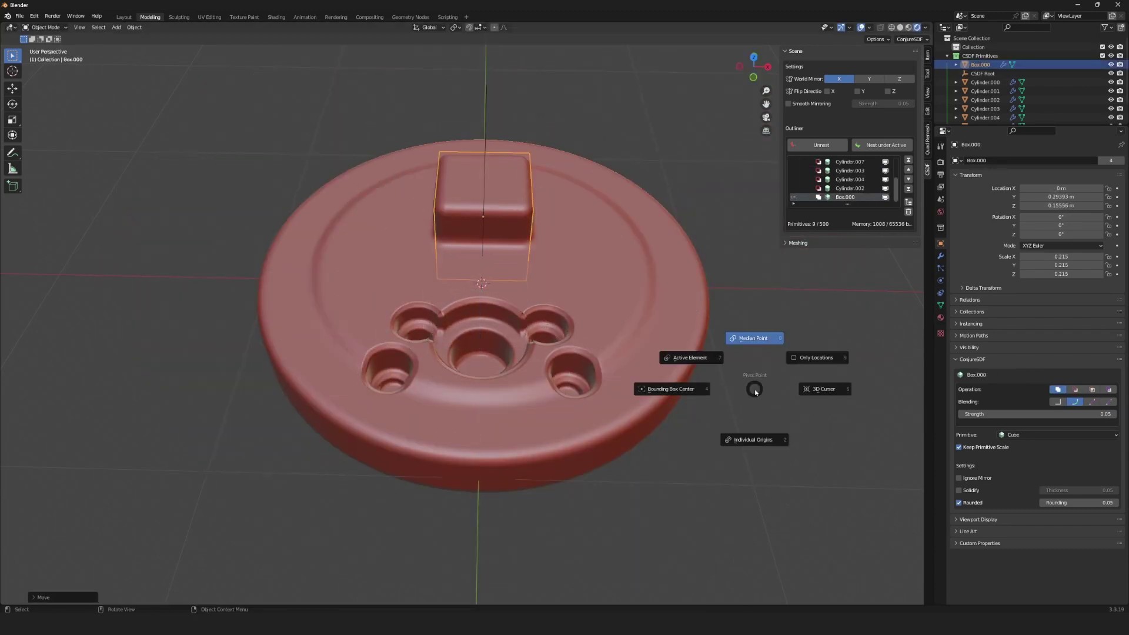
{"action": "key", "text": "6"}
{"action": "middle_click_drag", "start_coordinate": [811, 360], "coordinate": [674, 359]}
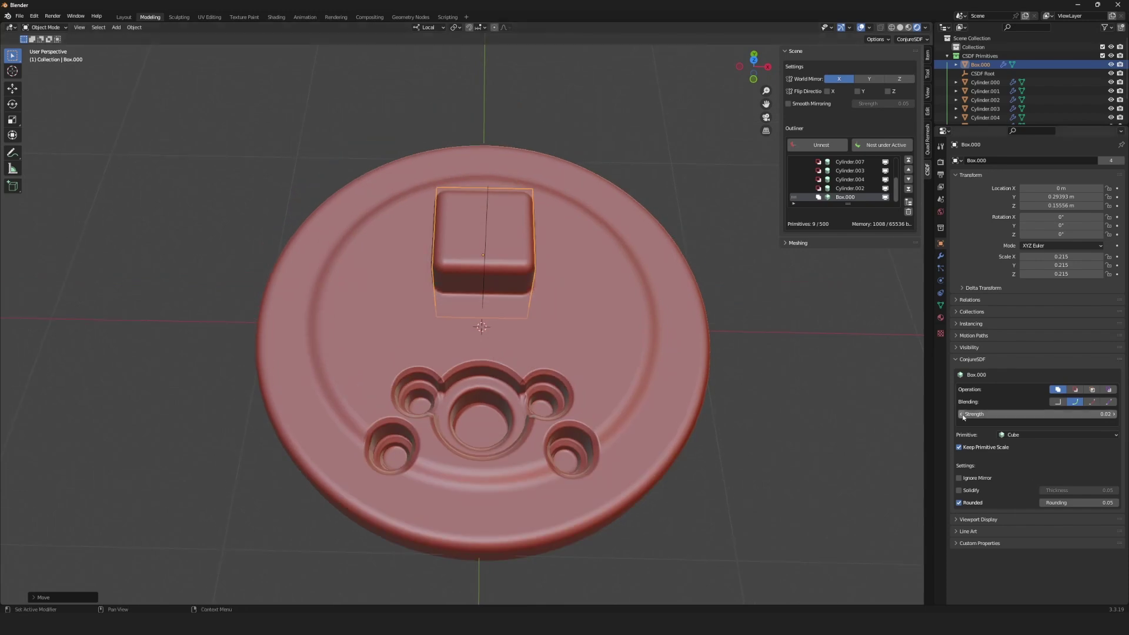
- Copy the block, slide it along X beside the first, and rotate it 45° on Z
{"action": "key", "text": "ctrl+c"}
{"action": "key", "text": "ctrl+v"}
{"action": "middle_click_drag", "start_coordinate": [758, 365], "coordinate": [757, 412]}
{"action": "key", "text": "shift+d"}
{"action": "key", "text": "x"}
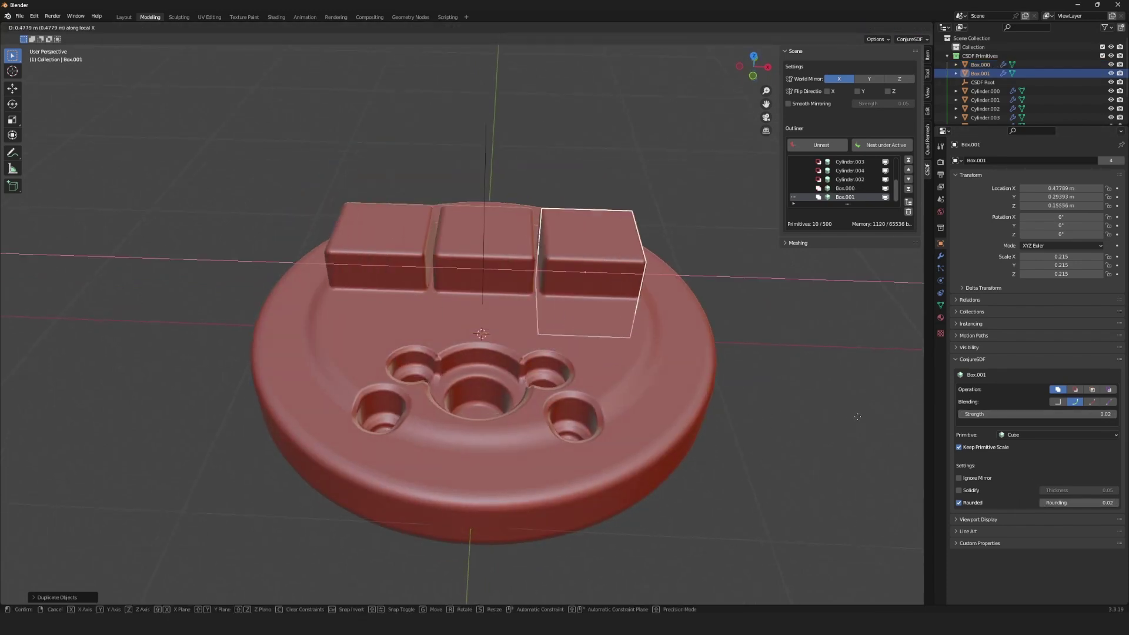
{"action": "left_click", "coordinate": [841, 423]}
{"action": "type", "text": "rz45"}
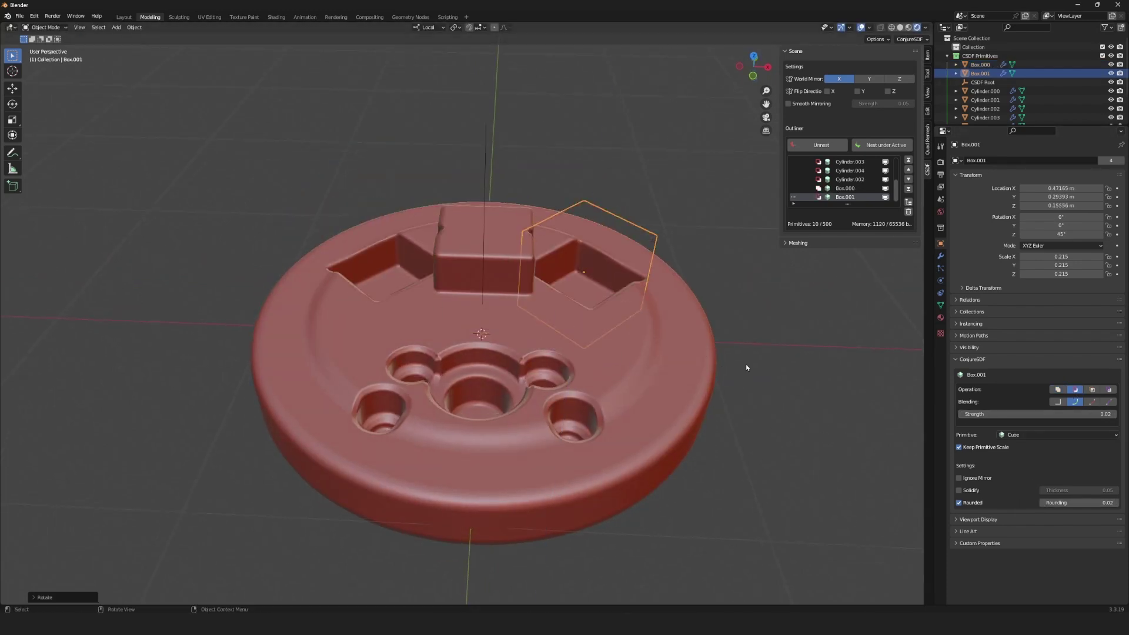
{"action": "key", "text": "KP_7"}
- Reposition and resize the copied cutter, then nest Box.001 under Box.000
{"action": "key", "text": "g"}
{"action": "key", "text": "x"}
{"action": "key", "text": "x"}
{"action": "left_click", "coordinate": [741, 392]}
{"action": "middle_click_drag", "start_coordinate": [740, 435], "coordinate": [714, 393]}
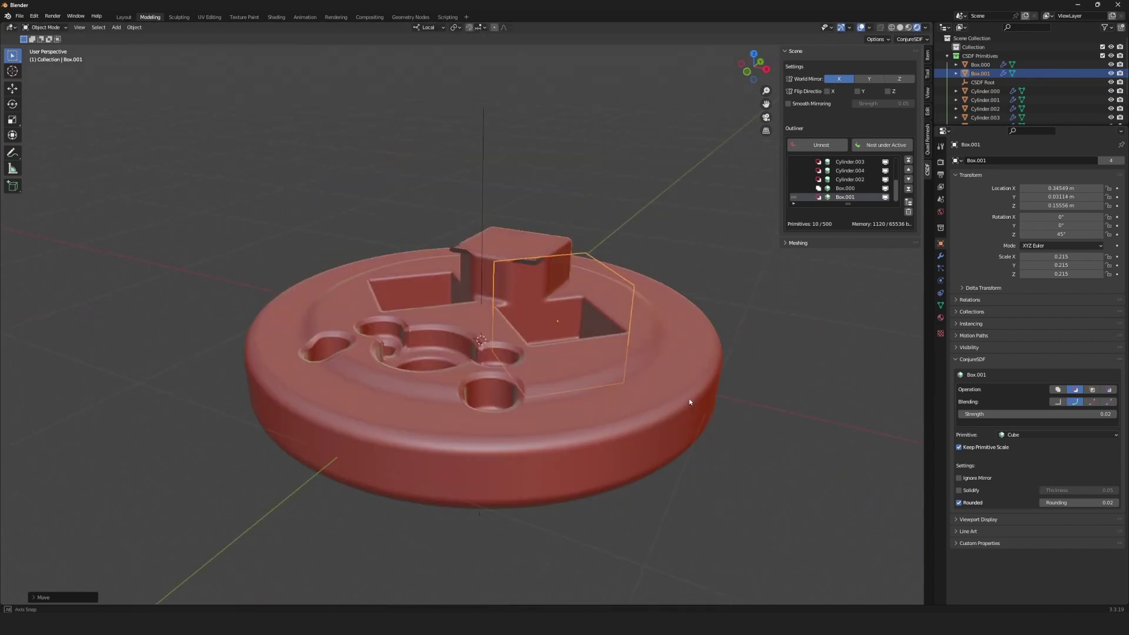
{"action": "key", "text": "s"}
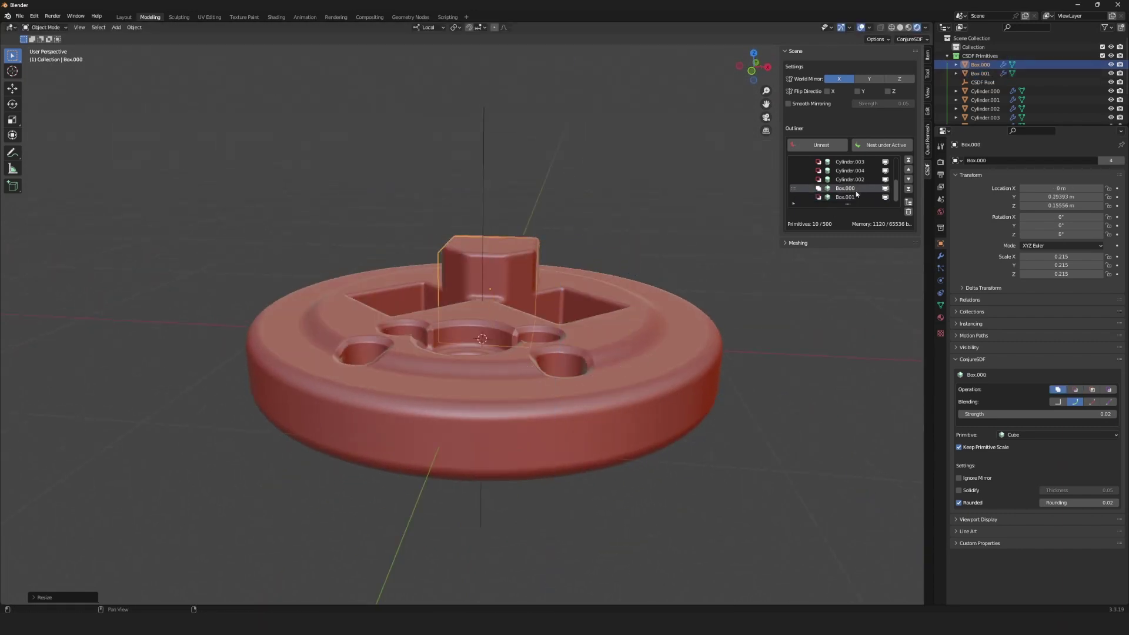
{"action": "left_click", "coordinate": [856, 196], "text": "shift"}
{"action": "middle_click_drag", "start_coordinate": [588, 224], "coordinate": [588, 256]}
{"action": "left_click", "coordinate": [885, 146]}
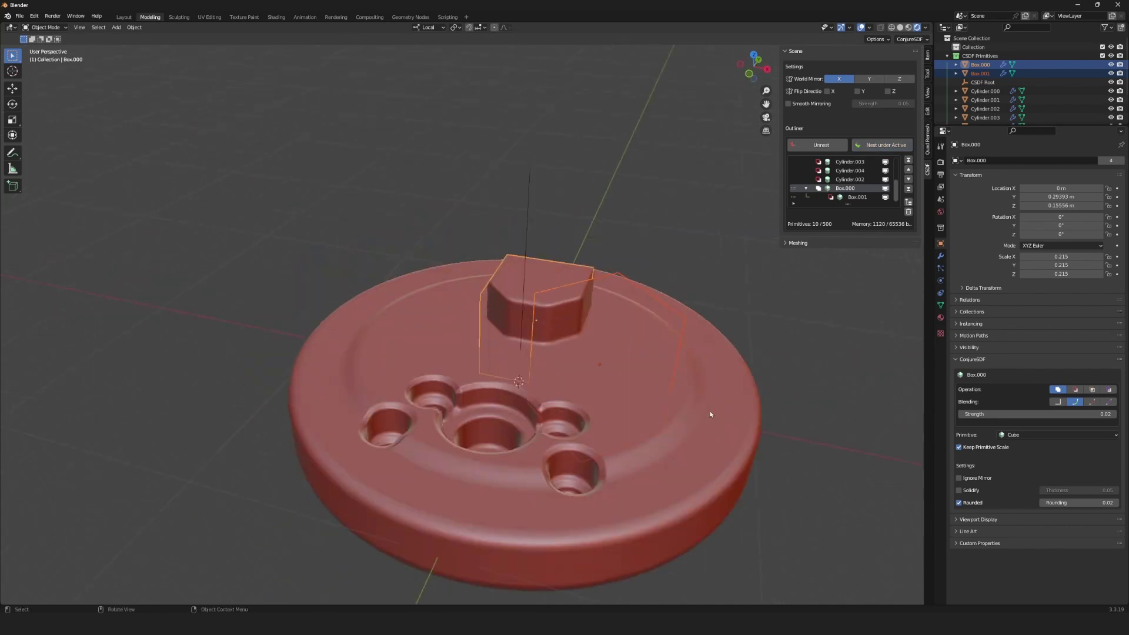
- Widen Box.000 on local X, shift it along local Y, and shorten it on local Y
{"action": "left_click", "coordinate": [826, 396]}
{"action": "key", "text": "s"}
{"action": "key", "text": "x"}
{"action": "key", "text": "x"}
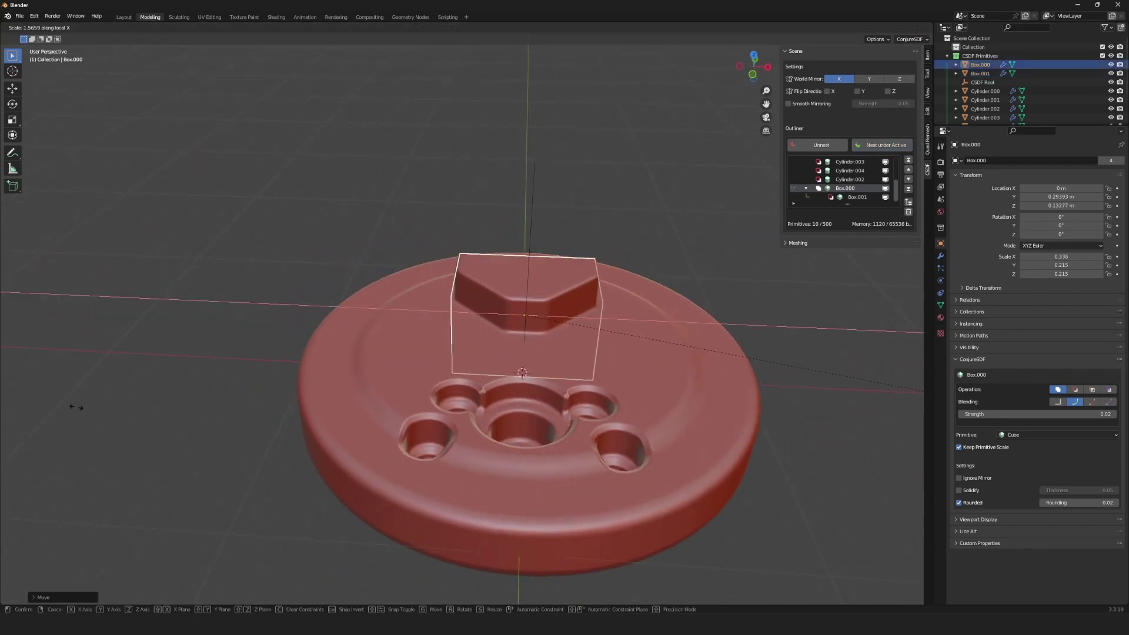
{"action": "left_click", "coordinate": [75, 407]}
{"action": "middle_click_drag", "start_coordinate": [235, 365], "coordinate": [450, 317]}
{"action": "key", "text": "g"}
{"action": "key", "text": "y"}
{"action": "key", "text": "y"}
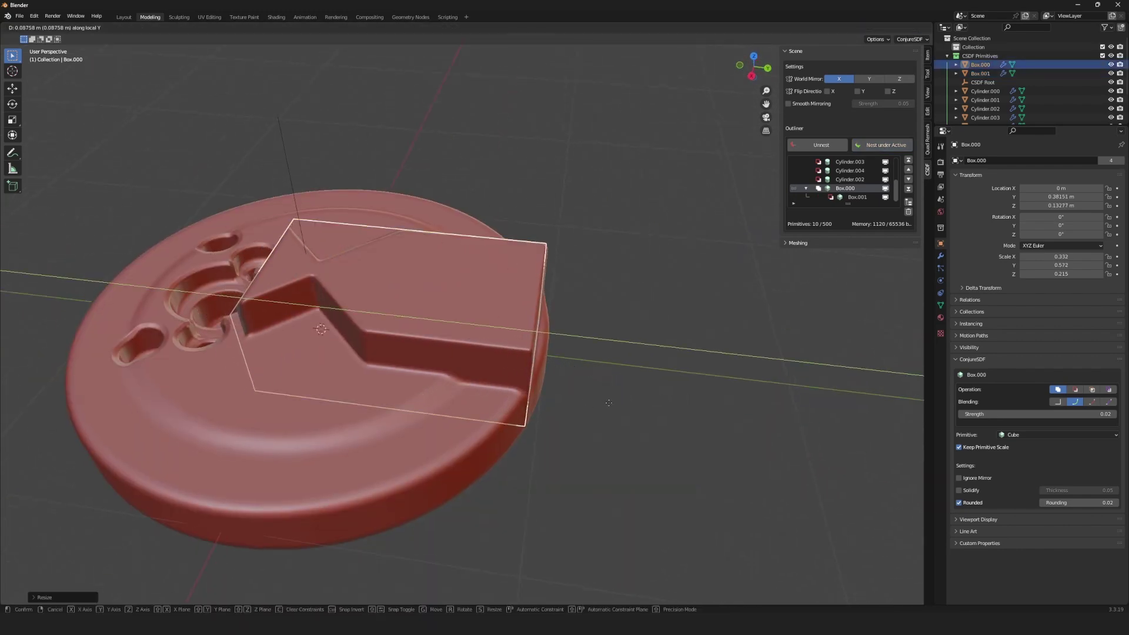
{"action": "left_click", "coordinate": [699, 446]}
{"action": "key", "text": "s"}
{"action": "key", "text": "y"}
{"action": "key", "text": "y"}
{"action": "left_click", "coordinate": [625, 422]}
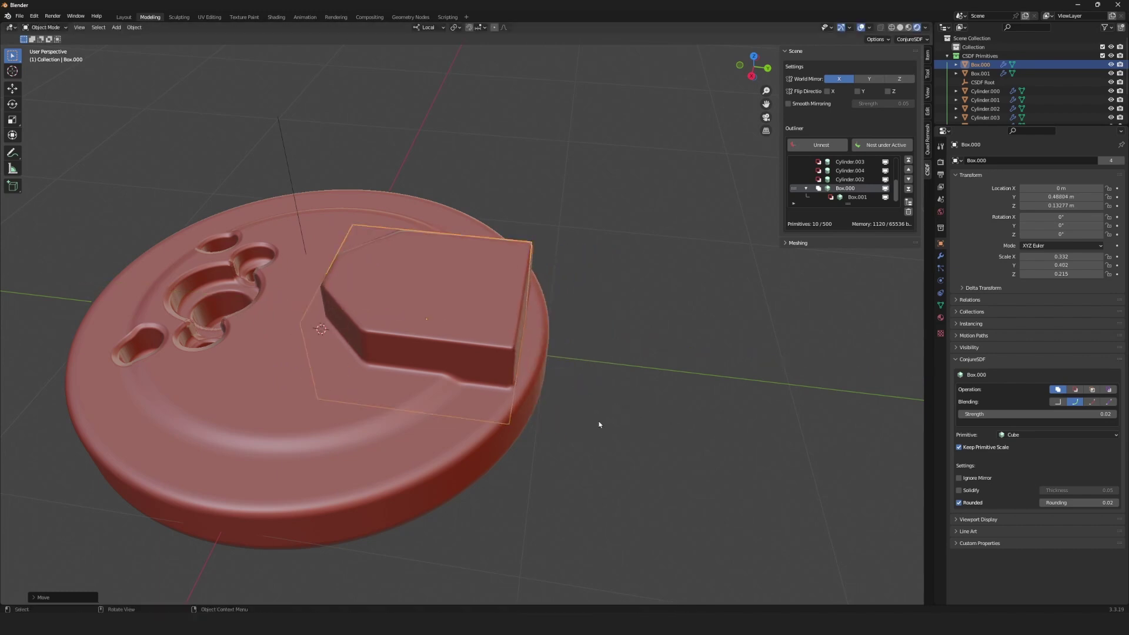
- Move the block into place and set its Operation to Subtract
{"action": "mouse_move", "coordinate": [602, 442]}
{"action": "middle_mouse_down"}
{"action": "mouse_move", "coordinate": [605, 335]}
{"action": "mouse_move", "coordinate": [887, 276]}
{"action": "middle_mouse_up"}
{"action": "key", "text": "g"}
{"action": "left_click", "coordinate": [665, 343]}
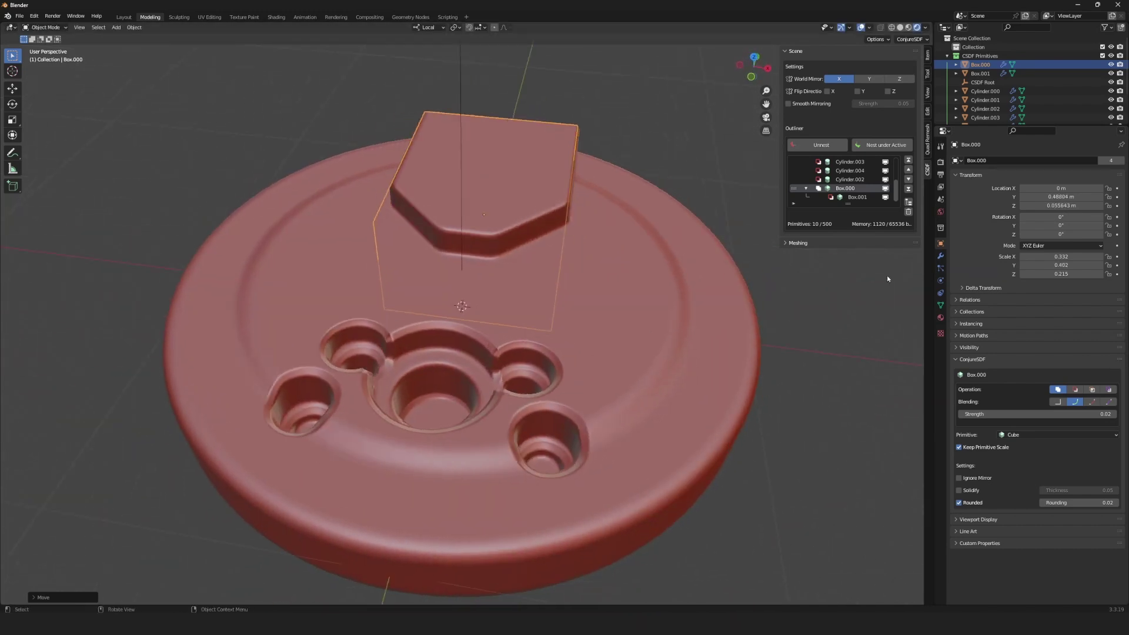
{"action": "left_click", "coordinate": [1092, 389]}
{"action": "mouse_move", "coordinate": [802, 383]}
{"action": "middle_mouse_down"}
{"action": "mouse_move", "coordinate": [609, 454]}
{"action": "mouse_move", "coordinate": [767, 434]}
{"action": "mouse_move", "coordinate": [770, 353]}
{"action": "middle_mouse_up"}
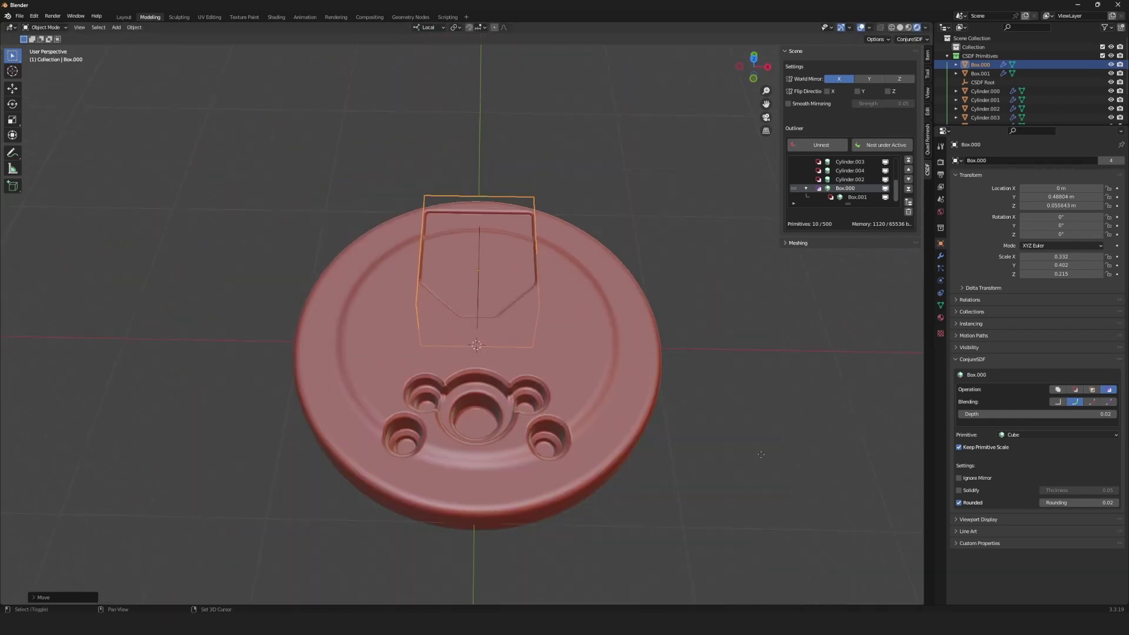
- Duplicate the cutting block, rotate it 45° on Z, and move it to the right side
{"action": "key", "text": "shift+d"}
{"action": "key", "text": "r"}
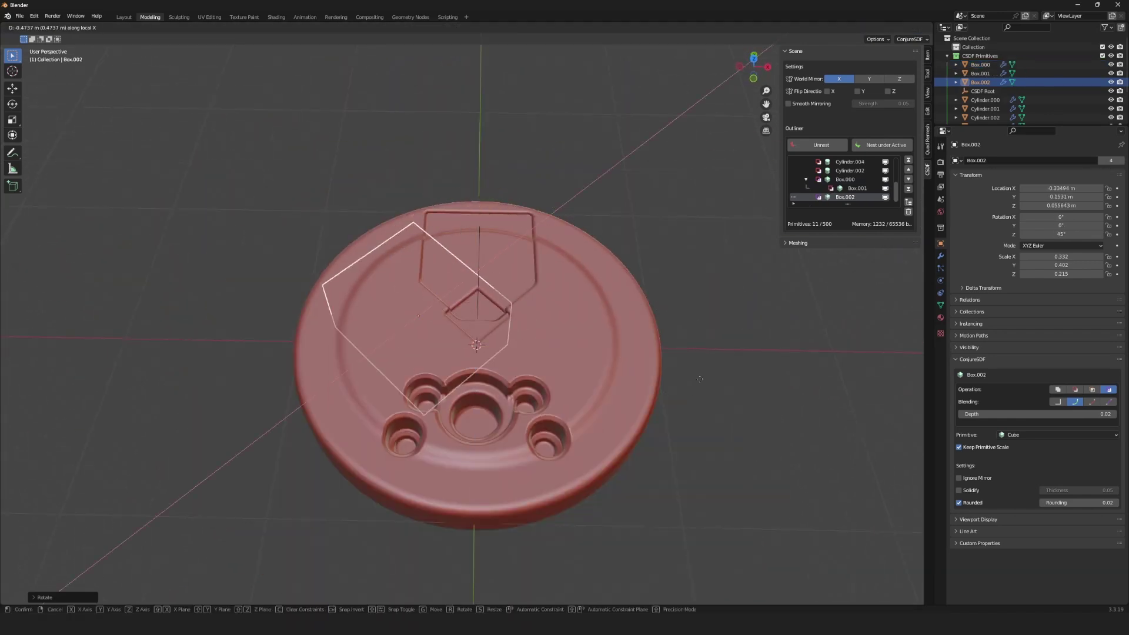
{"action": "key", "text": "Return"}
{"action": "key", "text": "g"}
{"action": "key", "text": "y"}
{"action": "key", "text": "y"}
{"action": "key", "text": "Return"}
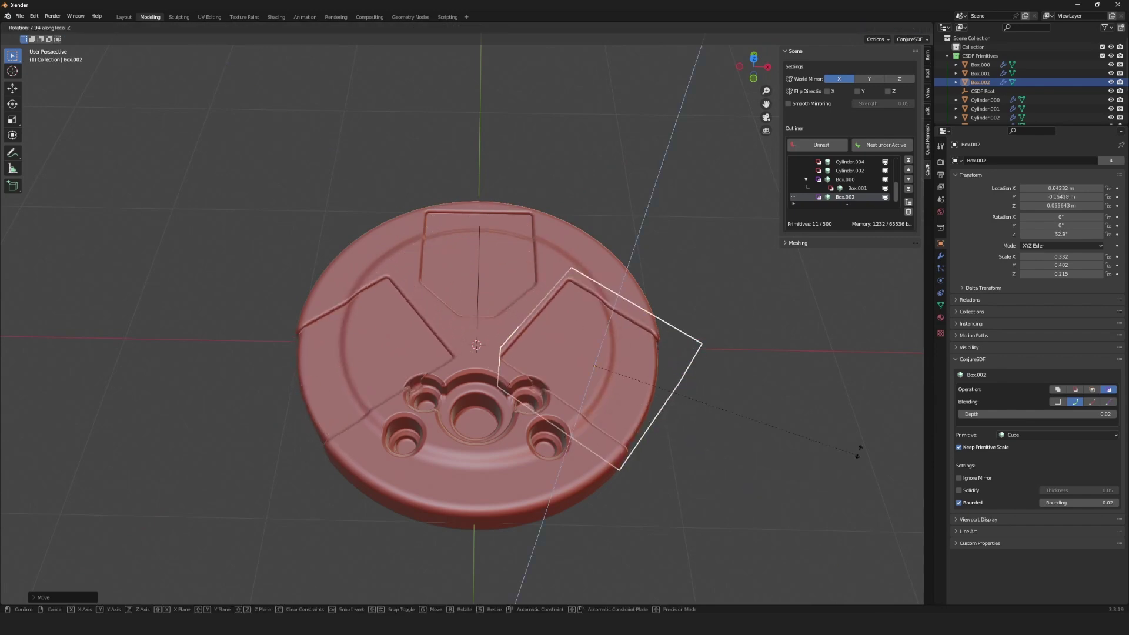
{"action": "key", "text": "r"}
{"action": "key", "text": "z"}
{"action": "key", "text": "z"}
{"action": "key", "text": "g"}
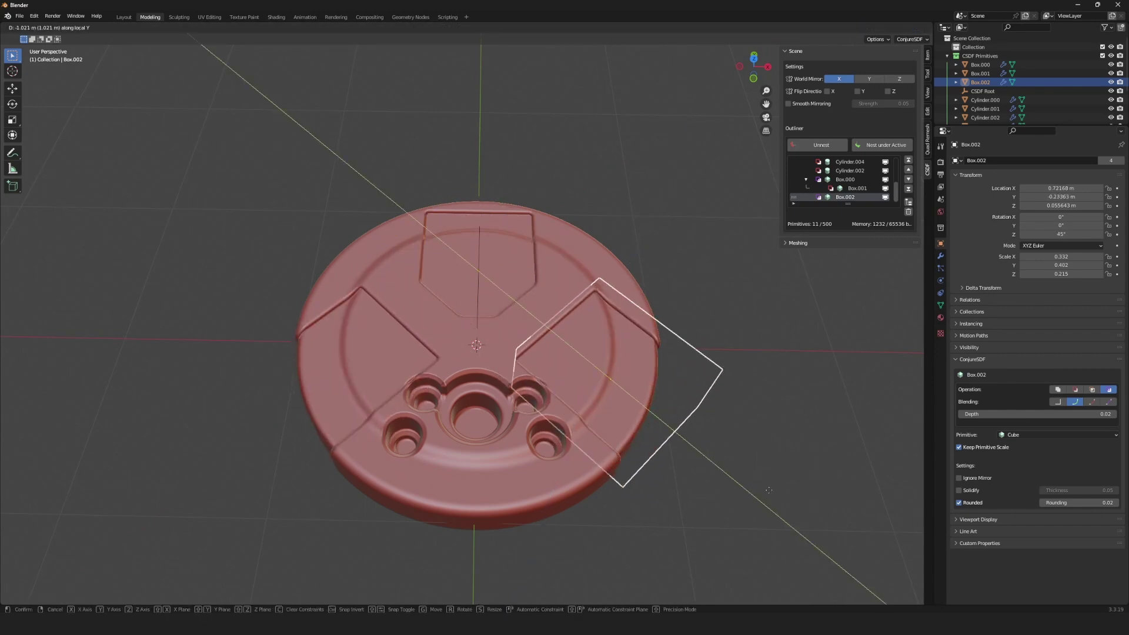
{"action": "key", "text": "y"}
{"action": "key", "text": "y"}
{"action": "key", "text": "Return"}
{"action": "scroll", "coordinate": [756, 431], "scroll_direction": "up", "scroll_amount": 2}
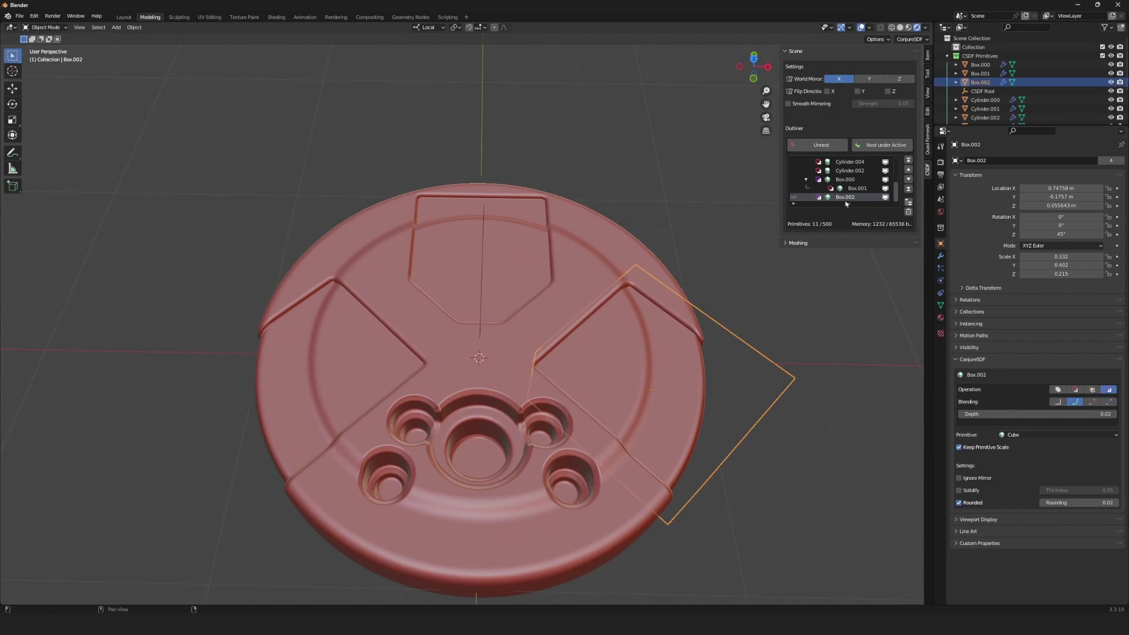
- Nest Box.002 under Box.000 and check the side cuts with Box.001 and Box.002
{"action": "left_click", "coordinate": [845, 179]}
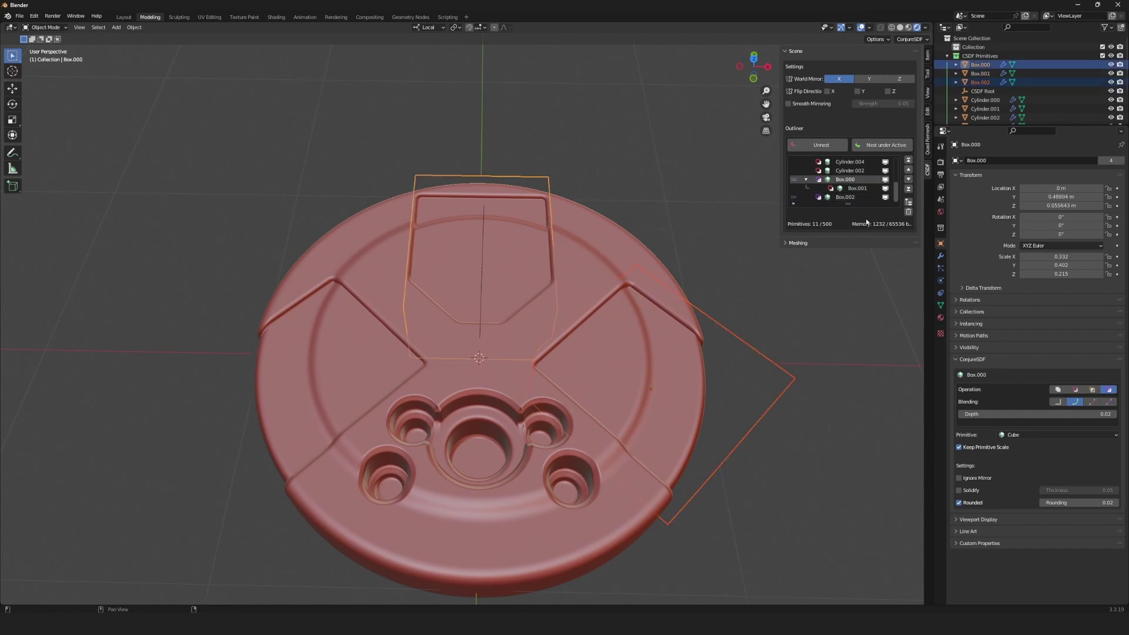
{"action": "left_click", "coordinate": [881, 144]}
{"action": "left_click", "coordinate": [850, 197]}
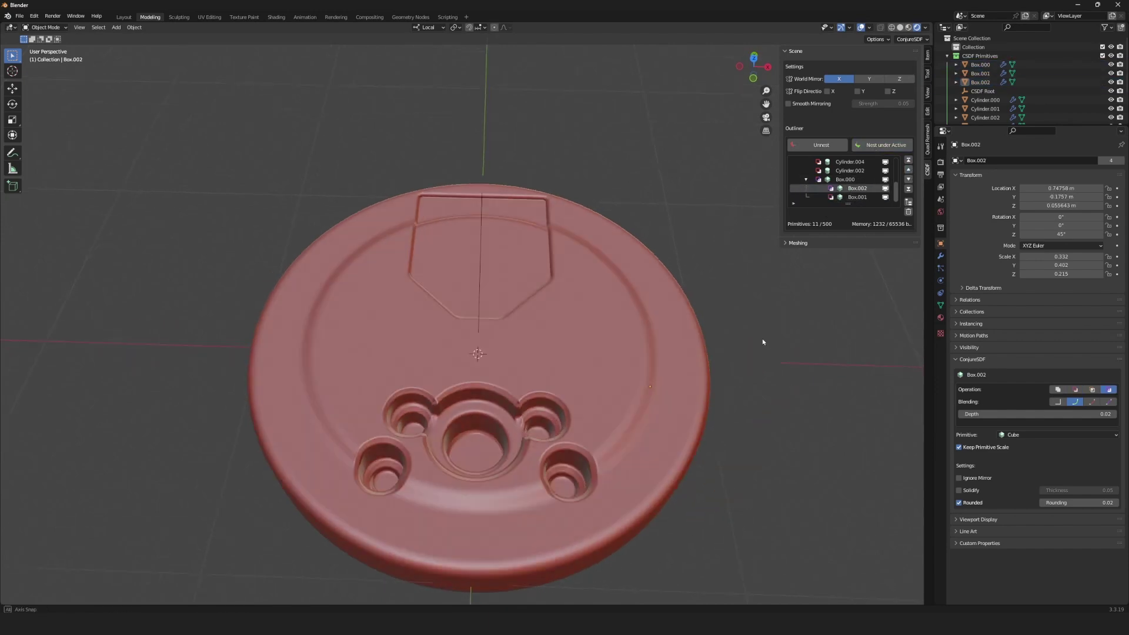
{"action": "mouse_move", "coordinate": [763, 337]}
{"action": "middle_mouse_down"}
{"action": "mouse_move", "coordinate": [735, 306]}
{"action": "mouse_move", "coordinate": [765, 253]}
{"action": "middle_mouse_up"}
{"action": "left_click", "coordinate": [857, 197]}
{"action": "left_click", "coordinate": [859, 188]}
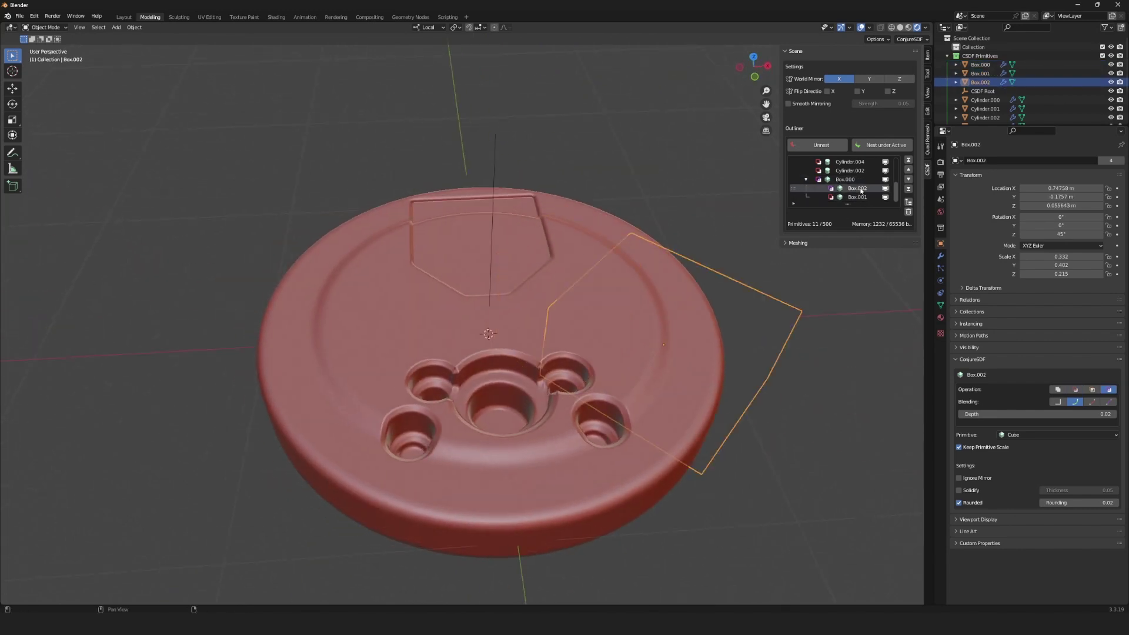
{"action": "mouse_move", "coordinate": [735, 353]}
{"action": "middle_mouse_down"}
{"action": "mouse_move", "coordinate": [710, 382]}
{"action": "mouse_move", "coordinate": [801, 371]}
{"action": "middle_mouse_up"}
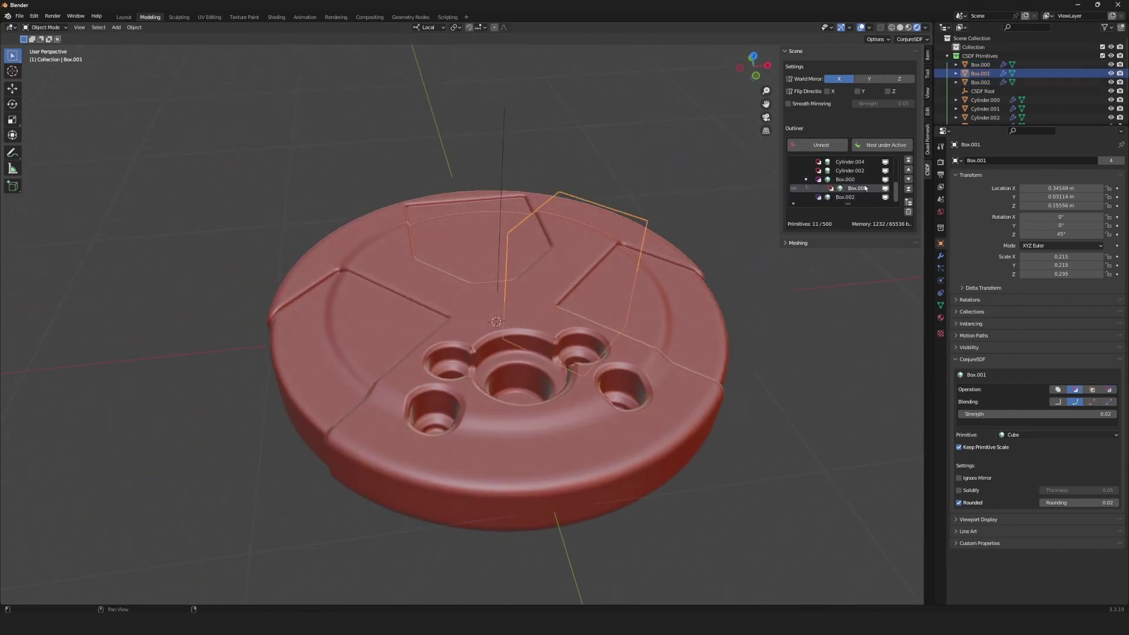
{"action": "key", "text": "shift+d"}
- Unnest Box.003 to the top level, then nest it under Box.002
{"action": "left_click", "coordinate": [840, 147]}
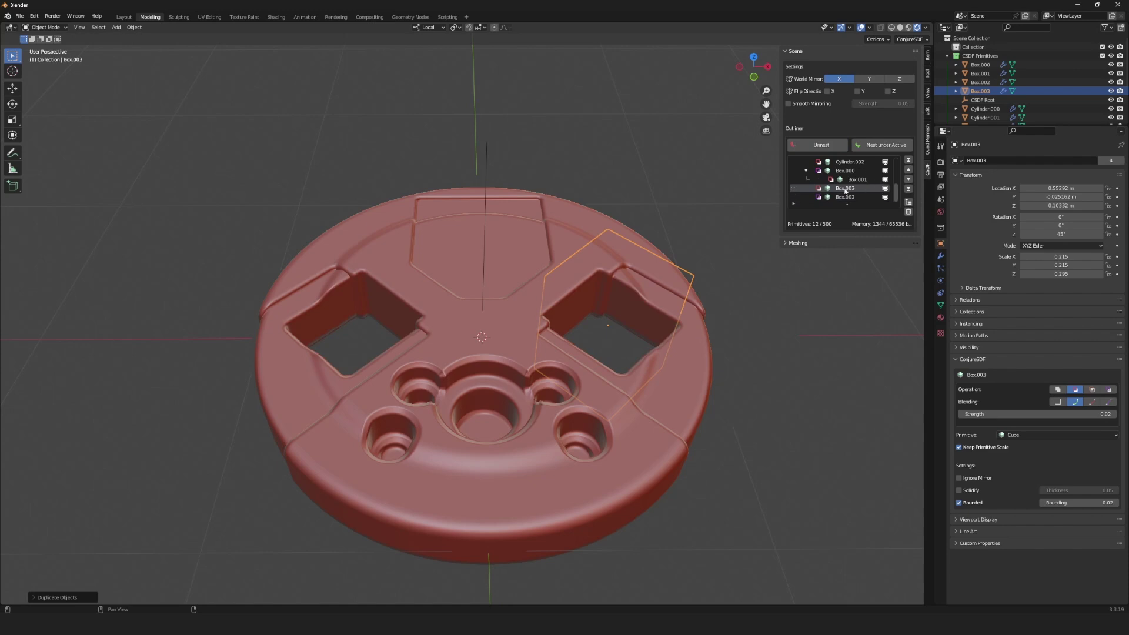
{"action": "left_click", "coordinate": [844, 188]}
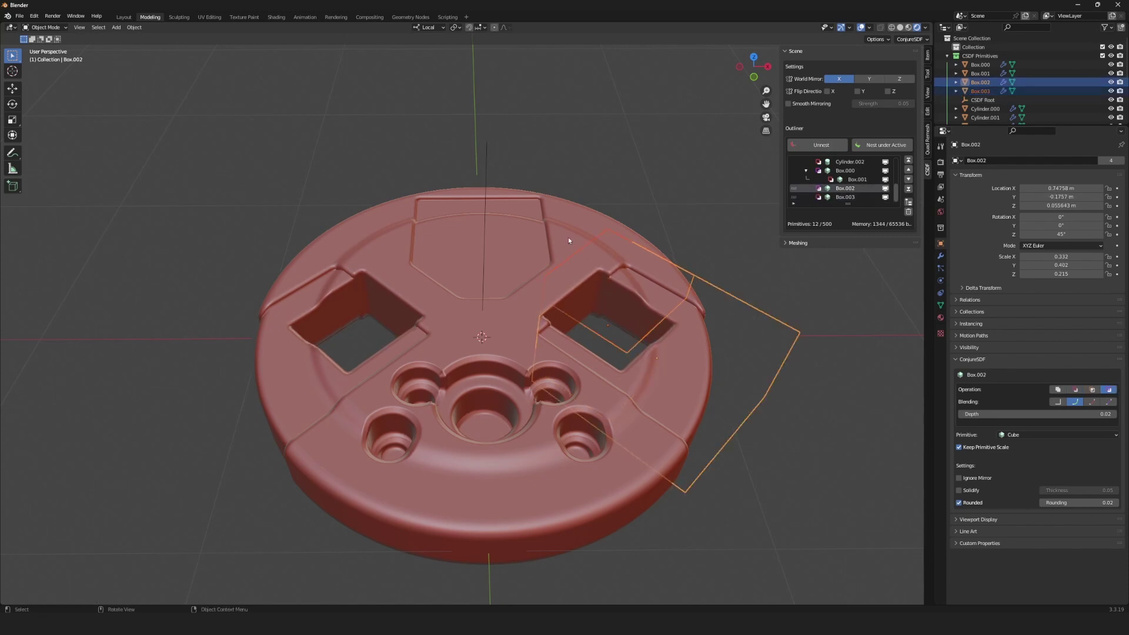
{"action": "left_click", "coordinate": [887, 146]}
{"action": "middle_click_drag", "start_coordinate": [871, 194], "coordinate": [814, 253]}
- Move Box.003, rotate it 90° on local Z, and scale it
{"action": "key", "text": "g"}
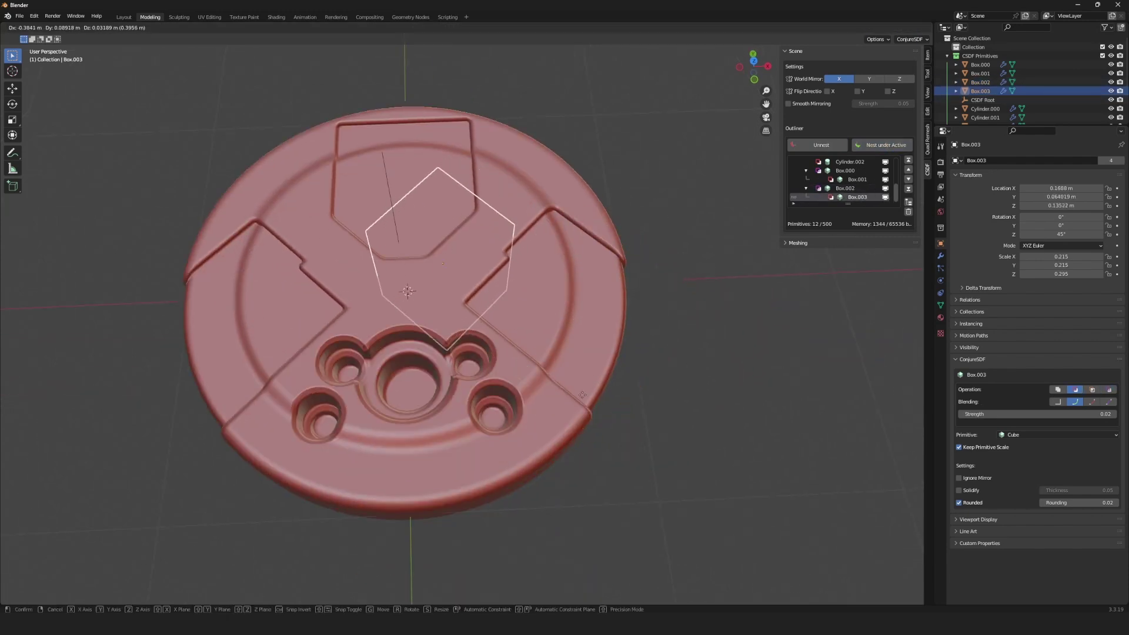
{"action": "left_click", "coordinate": [619, 439]}
{"action": "key", "text": "r"}
{"action": "key", "text": "z"}
{"action": "key", "text": "z"}
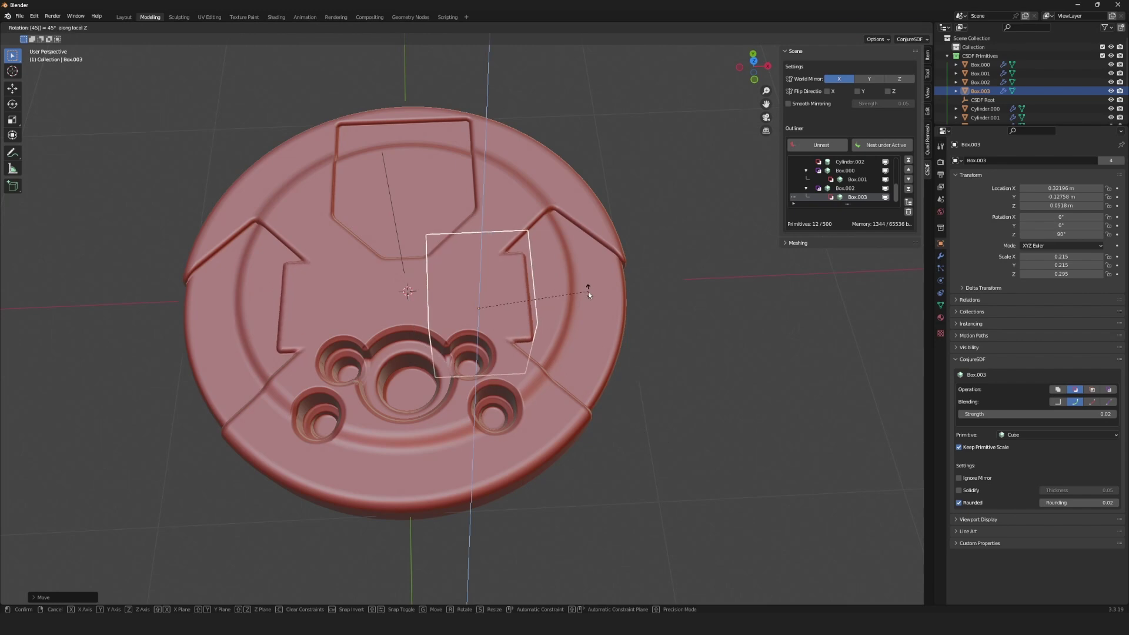
{"action": "left_click", "coordinate": [588, 294]}
{"action": "key", "text": "s"}
{"action": "key", "text": "s"}
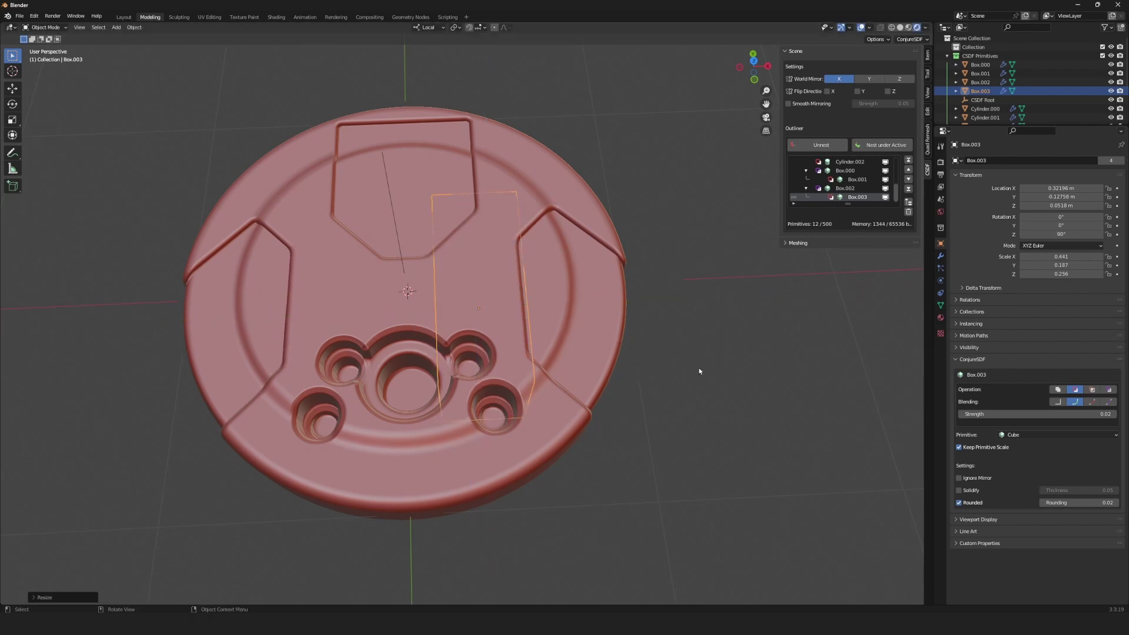
{"action": "middle_click_drag", "start_coordinate": [699, 368], "coordinate": [675, 459]}
{"action": "key", "text": "shift+d"}
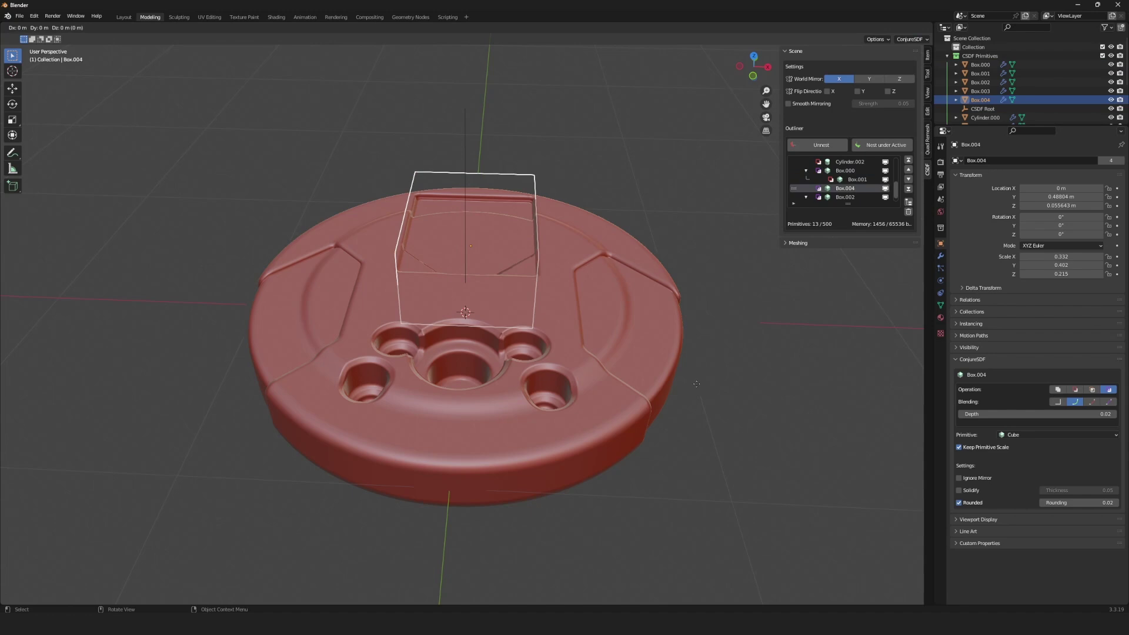
- Switch Box.004 to Union, shrink it, and raise it along Z into a pad
{"action": "left_click", "coordinate": [639, 369]}
{"action": "middle_click_drag", "start_coordinate": [640, 369], "coordinate": [682, 366]}
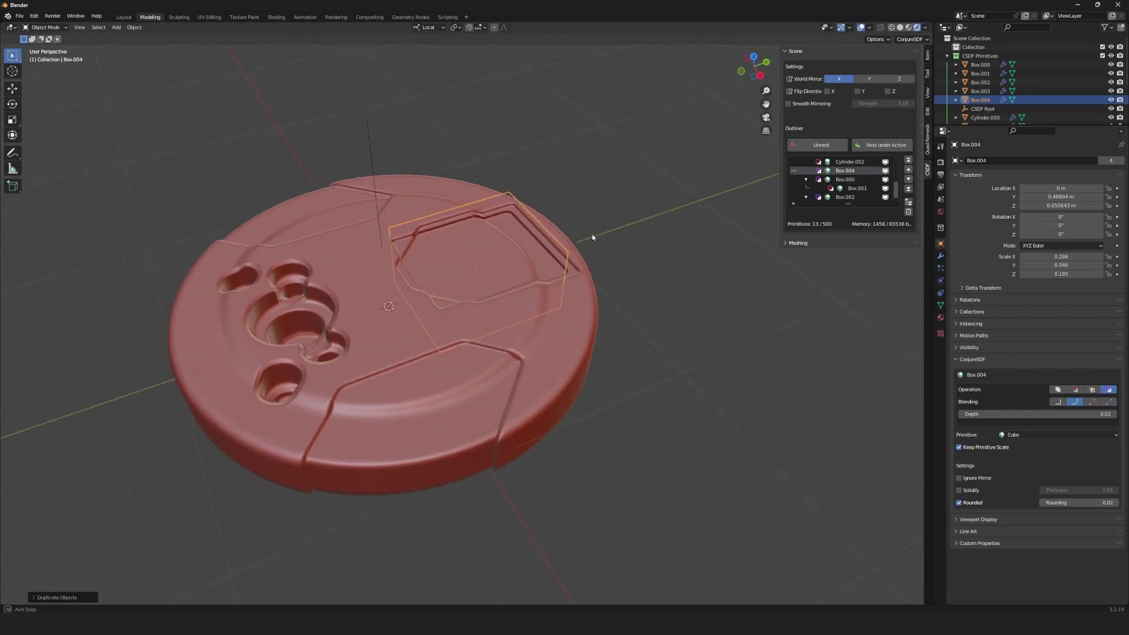
{"action": "middle_click_drag", "start_coordinate": [694, 264], "coordinate": [675, 239]}
{"action": "left_click", "coordinate": [1075, 389]}
{"action": "key", "text": "s"}
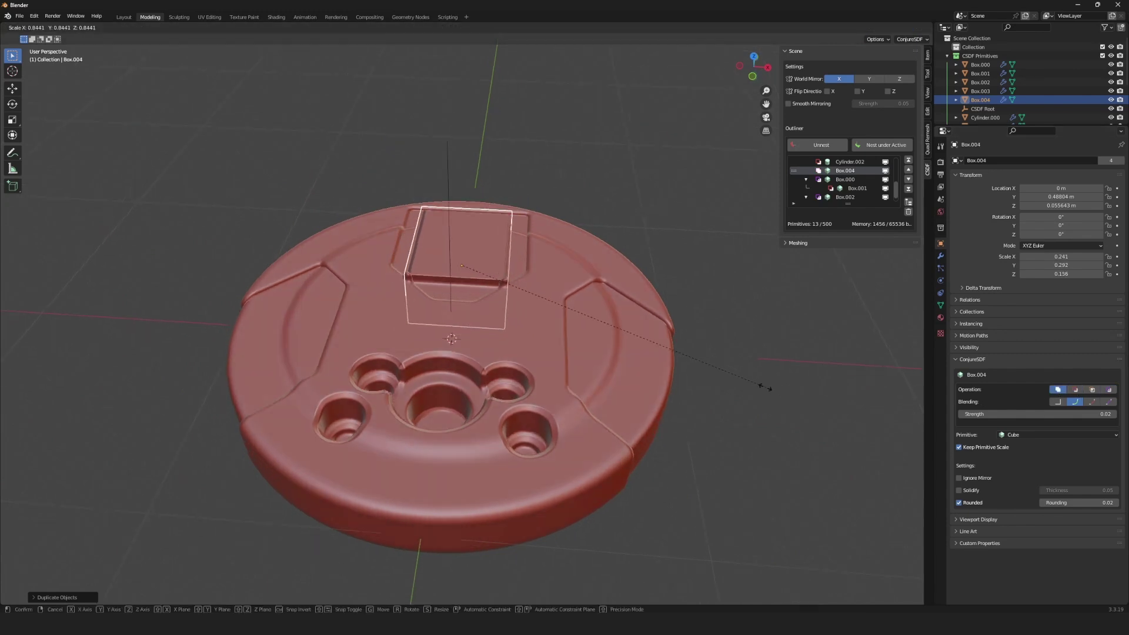
{"action": "key", "text": "g"}
{"action": "key", "text": "z"}
{"action": "left_click", "coordinate": [735, 412]}
{"action": "middle_click_drag", "start_coordinate": [735, 411], "coordinate": [675, 421]}
{"action": "key", "text": "g"}
{"action": "key", "text": "z"}
{"action": "key", "text": "z"}
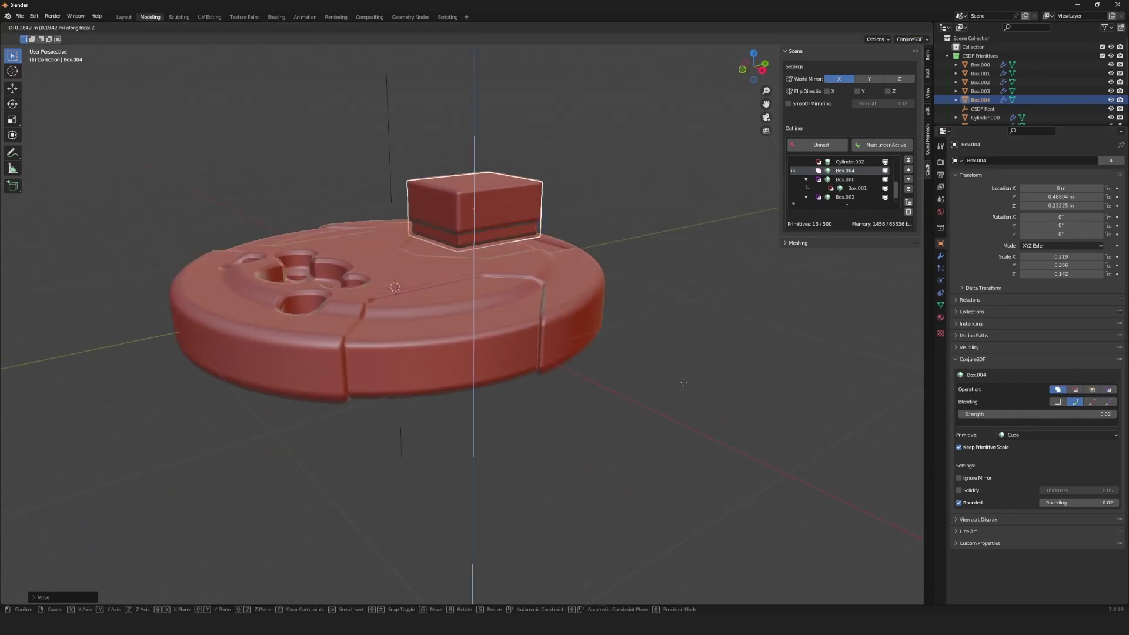
{"action": "left_click", "coordinate": [1115, 419]}
- Slide the pad along Y into the top recess and soften its rounding to 0.08
{"action": "key", "text": "KP_7"}
{"action": "key", "text": "g"}
{"action": "key", "text": "y"}
{"action": "key", "text": "y"}
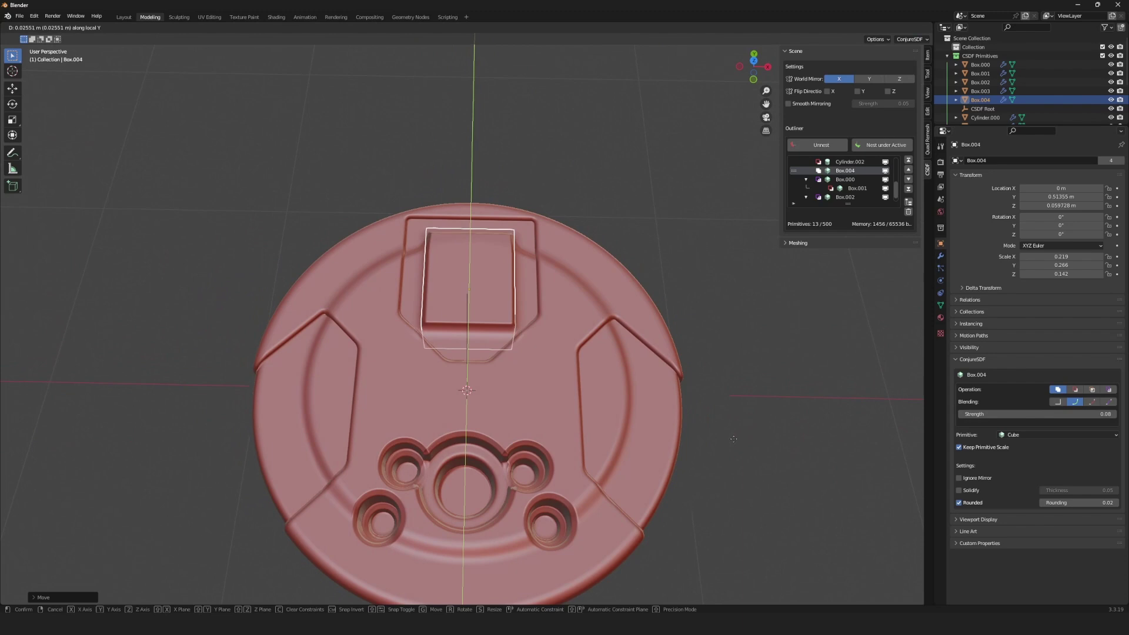
{"action": "left_click", "coordinate": [744, 425]}
{"action": "middle_click_drag", "start_coordinate": [744, 425], "coordinate": [694, 405]}
{"action": "left_click_drag", "start_coordinate": [1078, 502], "coordinate": [1100, 502]}
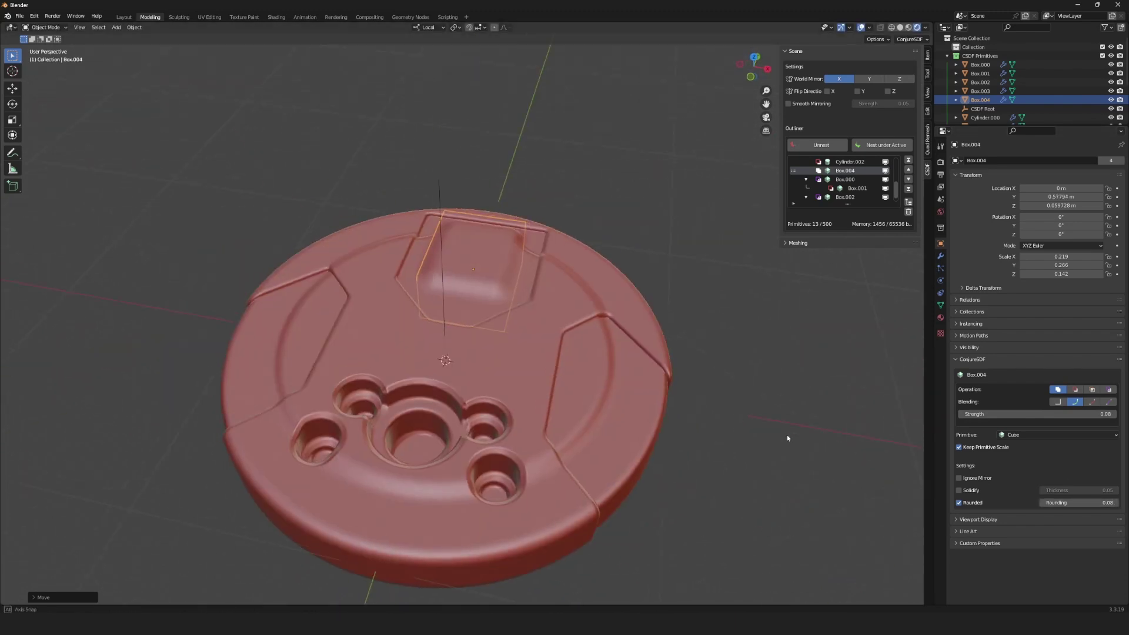
{"action": "key", "text": "KP_7"}
- Duplicate the Box.001 square-hole cutter
{"action": "scroll", "coordinate": [529, 353], "scroll_direction": "up", "scroll_amount": 3}
{"action": "left_click", "coordinate": [683, 425]}
{"action": "key", "text": "shift+d"}
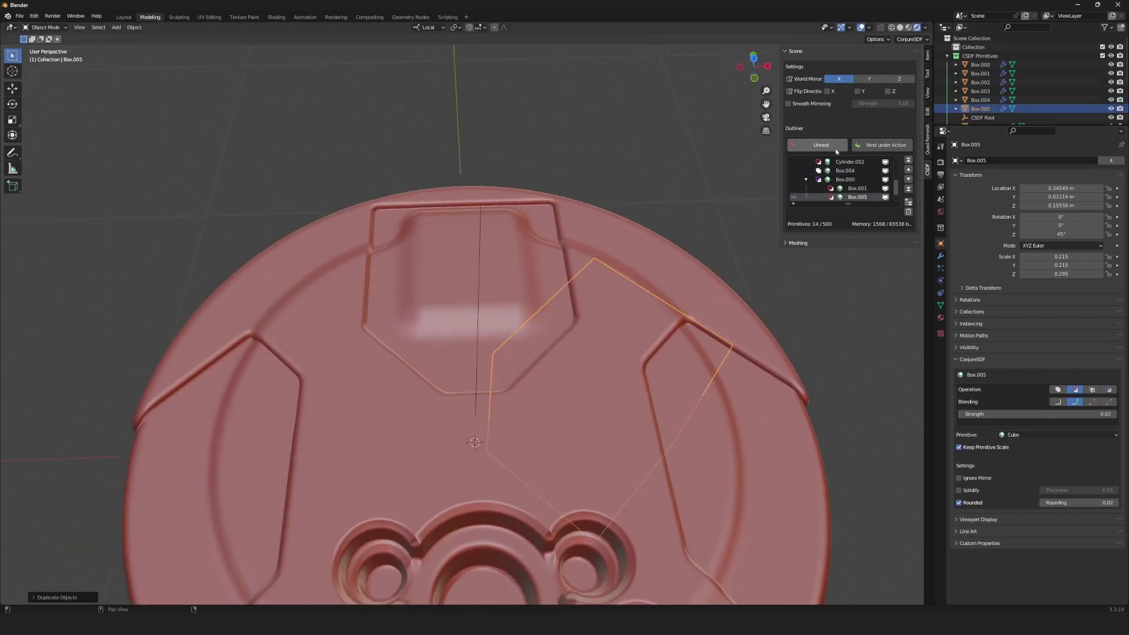
- Rearrange Box.005 in the outliner, nesting it under Box.004
{"action": "left_click", "coordinate": [836, 147]}
{"action": "left_click", "coordinate": [908, 170]}
{"action": "left_click", "coordinate": [845, 188]}
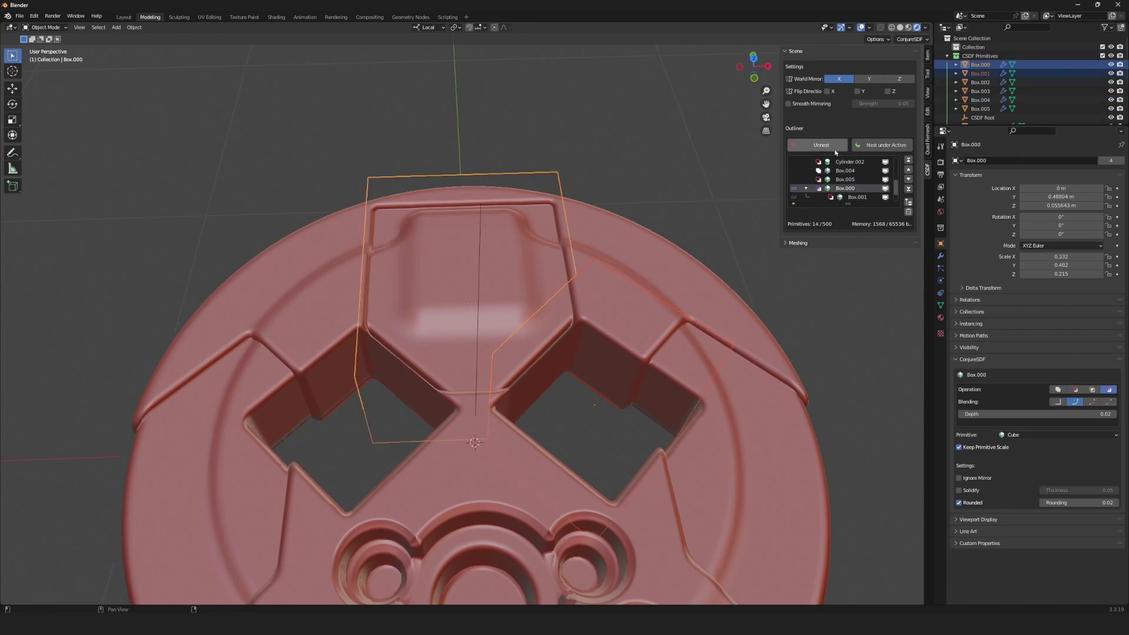
{"action": "middle_click_drag", "start_coordinate": [532, 238], "coordinate": [545, 241]}
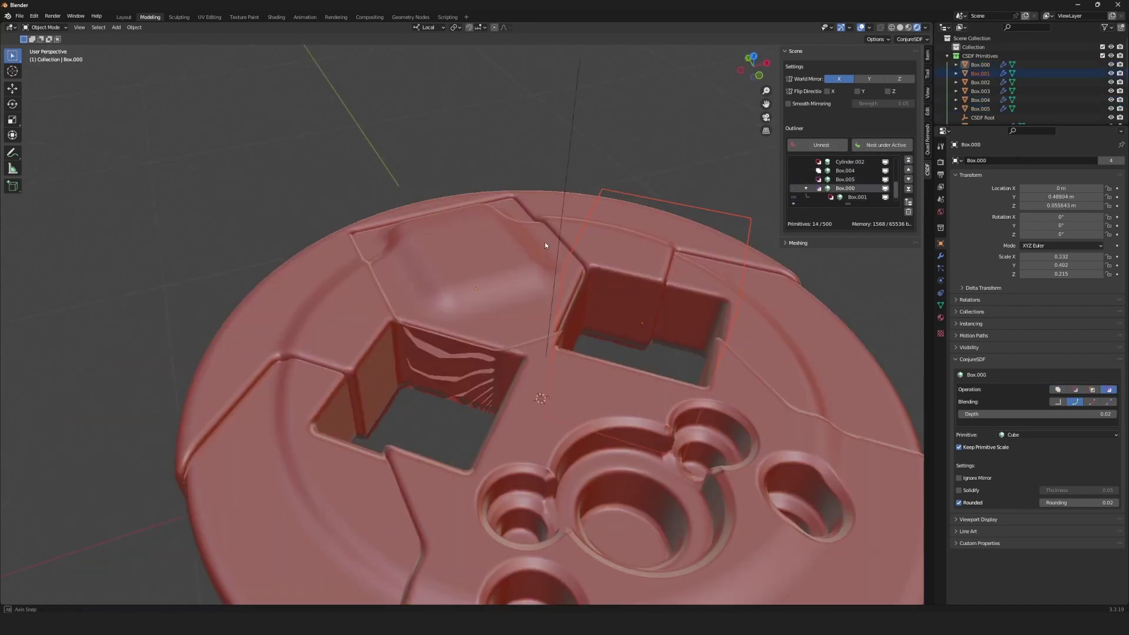
{"action": "left_click", "coordinate": [851, 184]}
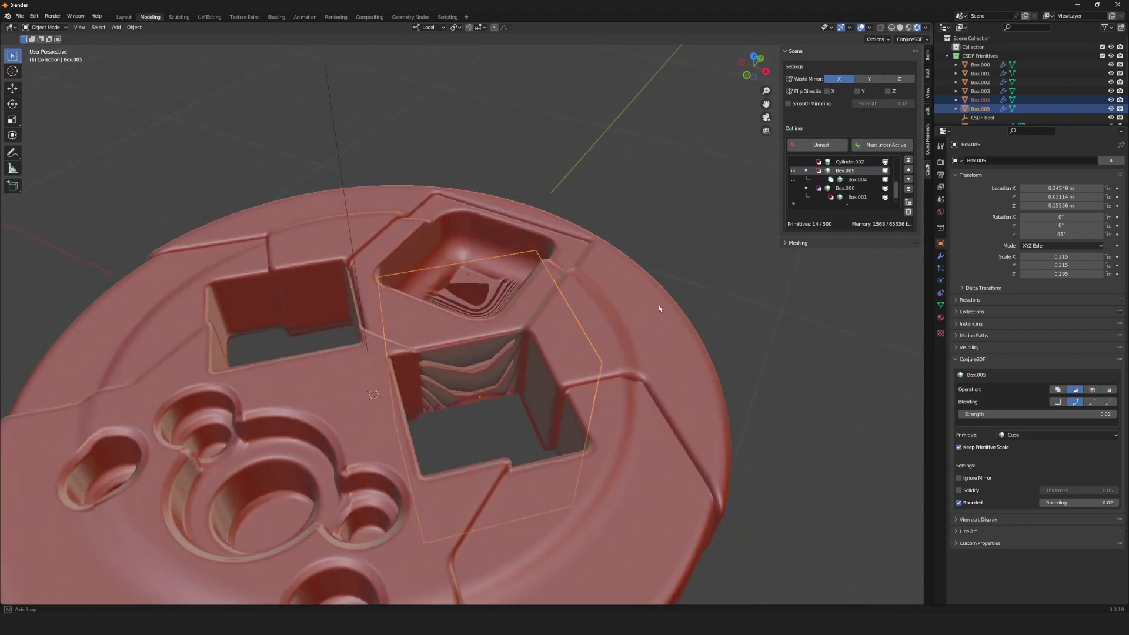
{"action": "middle_click_drag", "start_coordinate": [658, 305], "coordinate": [728, 319]}
{"action": "left_click", "coordinate": [852, 172]}
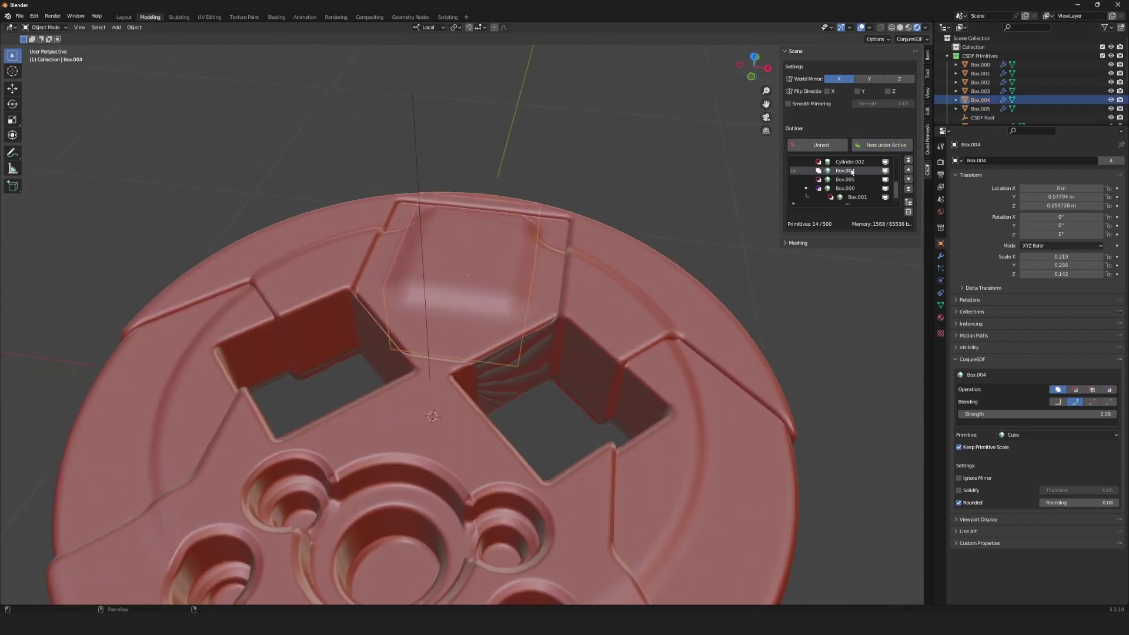
{"action": "left_click", "coordinate": [846, 179], "text": "shift"}
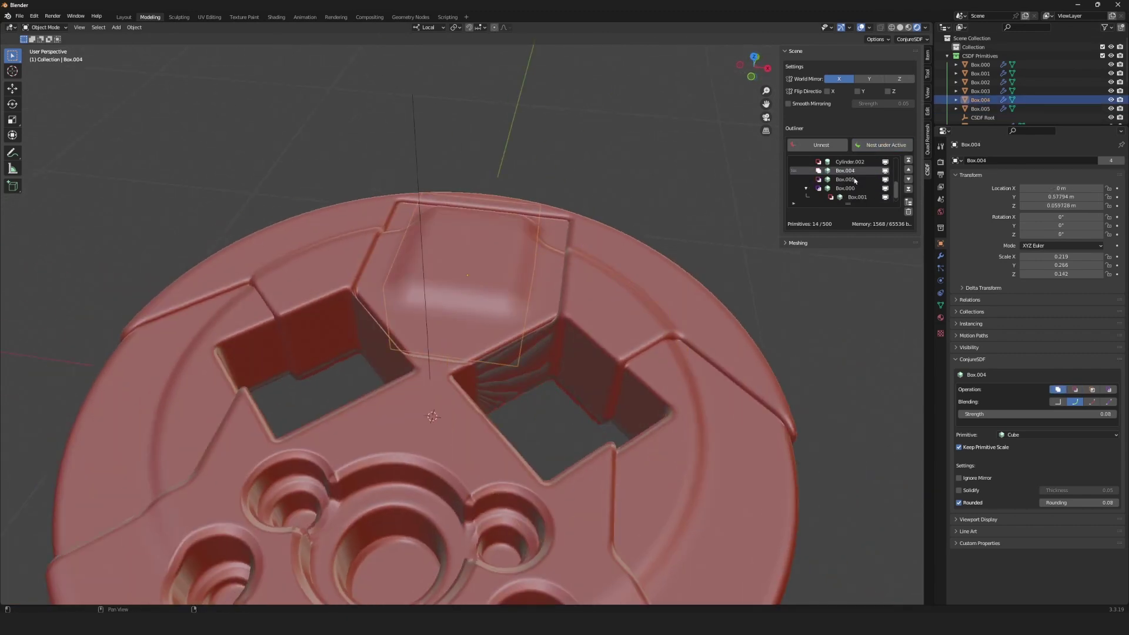
{"action": "left_click", "coordinate": [878, 145]}
{"action": "left_click", "coordinate": [845, 171]}
{"action": "mouse_move", "coordinate": [559, 306]}
{"action": "middle_mouse_down"}
{"action": "mouse_move", "coordinate": [605, 311]}
{"action": "mouse_move", "coordinate": [608, 255]}
{"action": "middle_mouse_up"}
{"action": "middle_click_drag", "start_coordinate": [748, 239], "coordinate": [638, 309]}
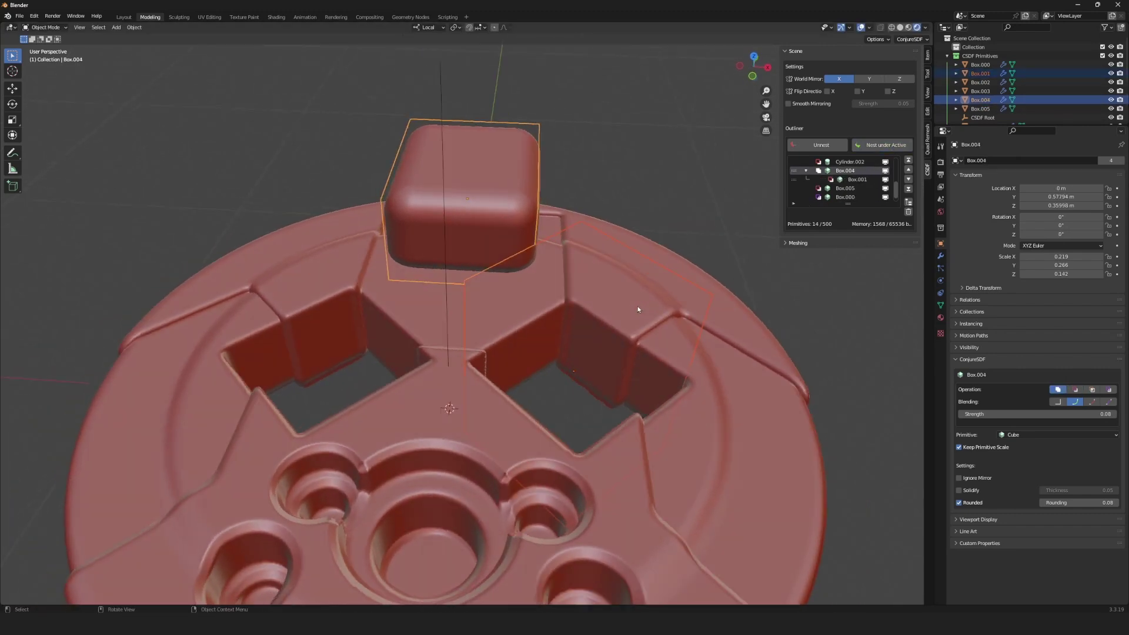
- Hide and then delete Box.005 to remove the square cutouts
{"action": "left_click", "coordinate": [857, 180]}
{"action": "key", "text": "g"}
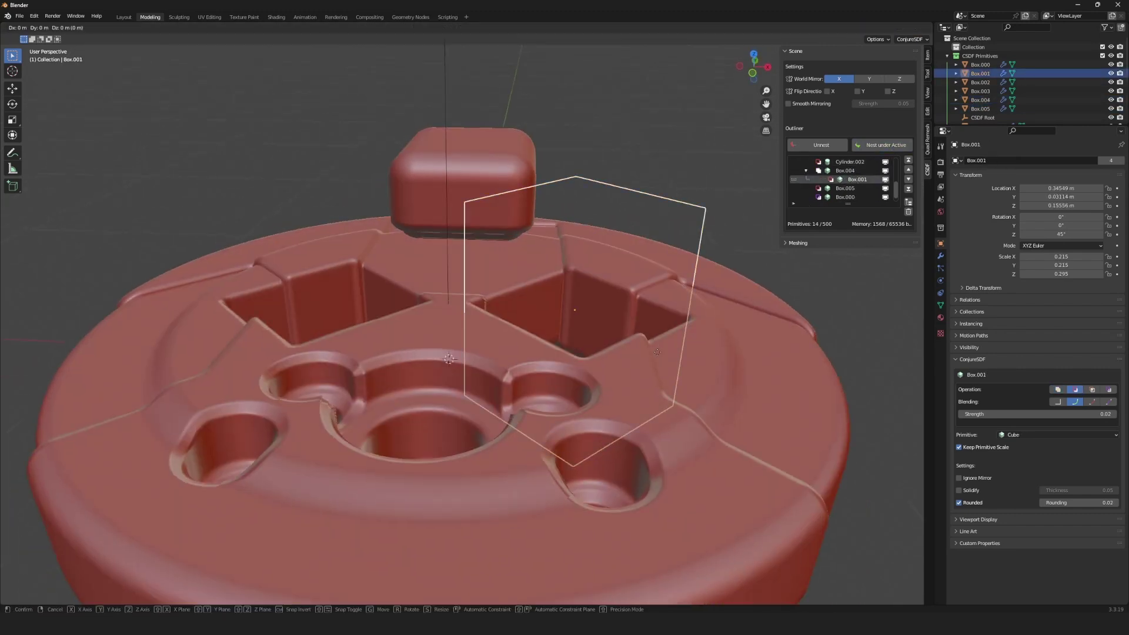
{"action": "key", "text": "Escape"}
{"action": "left_click", "coordinate": [885, 188]}
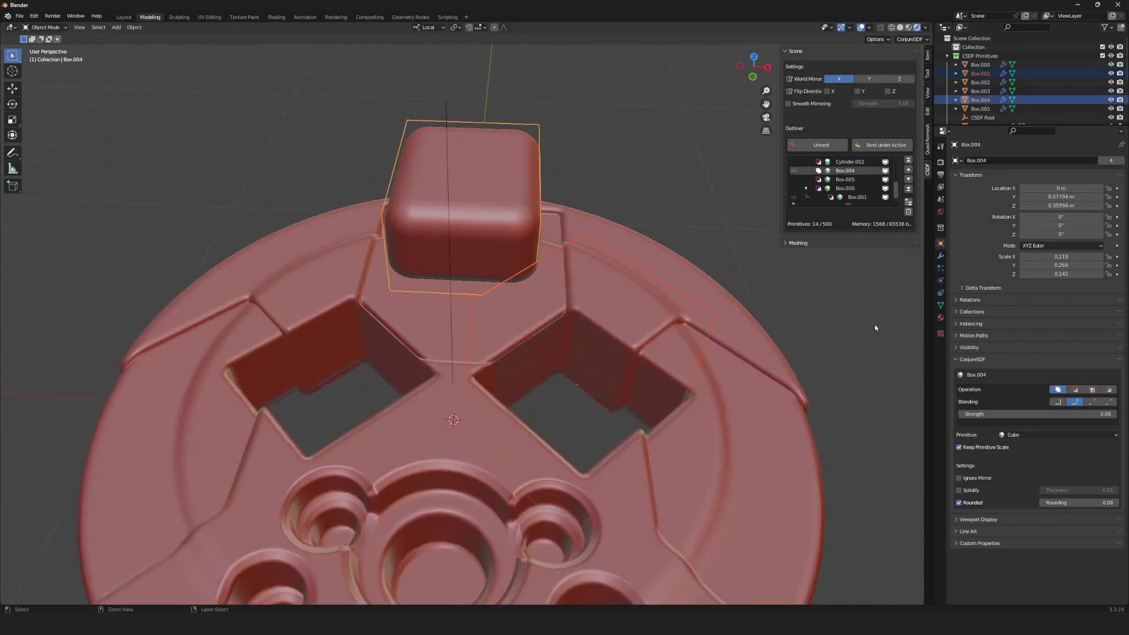
{"action": "key", "text": "ctrl+z"}
{"action": "key", "text": "ctrl+z"}
{"action": "key", "text": "ctrl+z"}
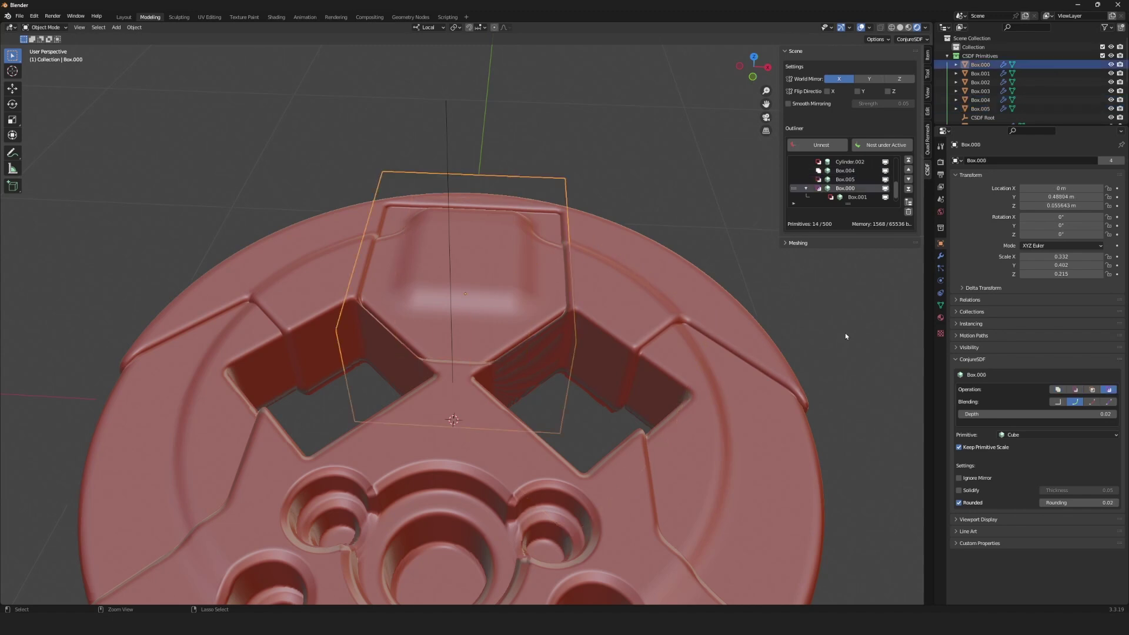
{"action": "key", "text": "ctrl+z"}
{"action": "key", "text": "ctrl+z"}
{"action": "left_click", "coordinate": [909, 212]}
{"action": "mouse_move", "coordinate": [750, 358]}
{"action": "middle_mouse_down"}
{"action": "mouse_move", "coordinate": [676, 327]}
{"action": "mouse_move", "coordinate": [655, 280]}
{"action": "middle_mouse_up"}
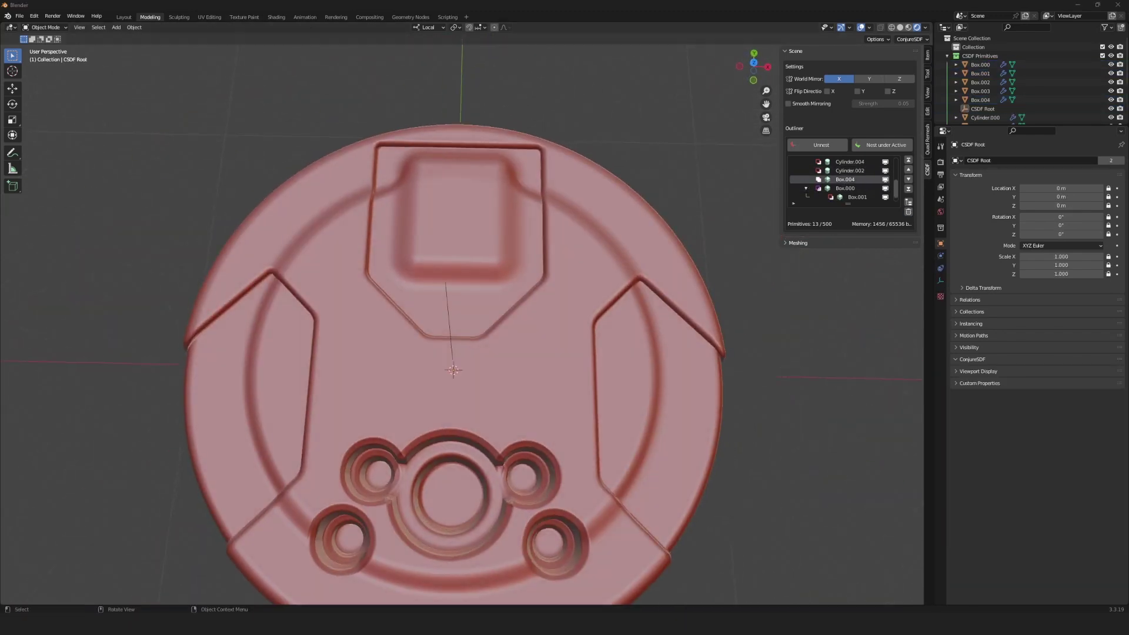
- Lengthen the Box.000 recess along Y and shift it outward to reach the rim
{"action": "left_click", "coordinate": [465, 200]}
{"action": "middle_click_drag", "start_coordinate": [465, 200], "coordinate": [518, 201]}
{"action": "key", "text": "s"}
{"action": "key", "text": "y"}
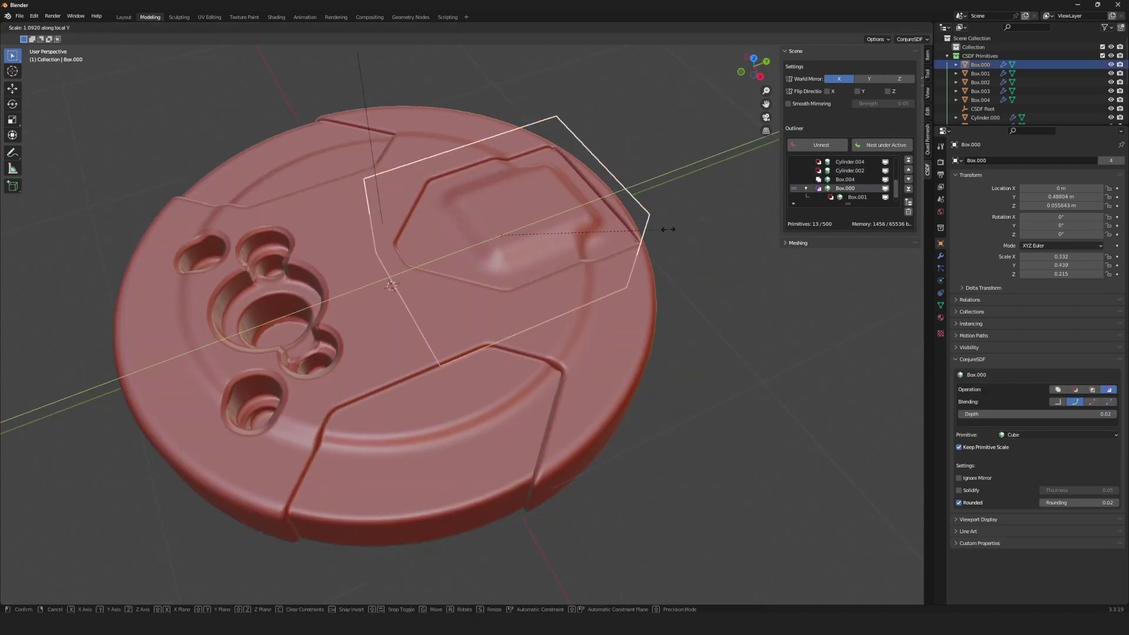
{"action": "left_click", "coordinate": [670, 235]}
{"action": "key", "text": "g"}
{"action": "key", "text": "y"}
{"action": "left_click", "coordinate": [682, 247]}
{"action": "middle_click_drag", "start_coordinate": [682, 247], "coordinate": [720, 361]}
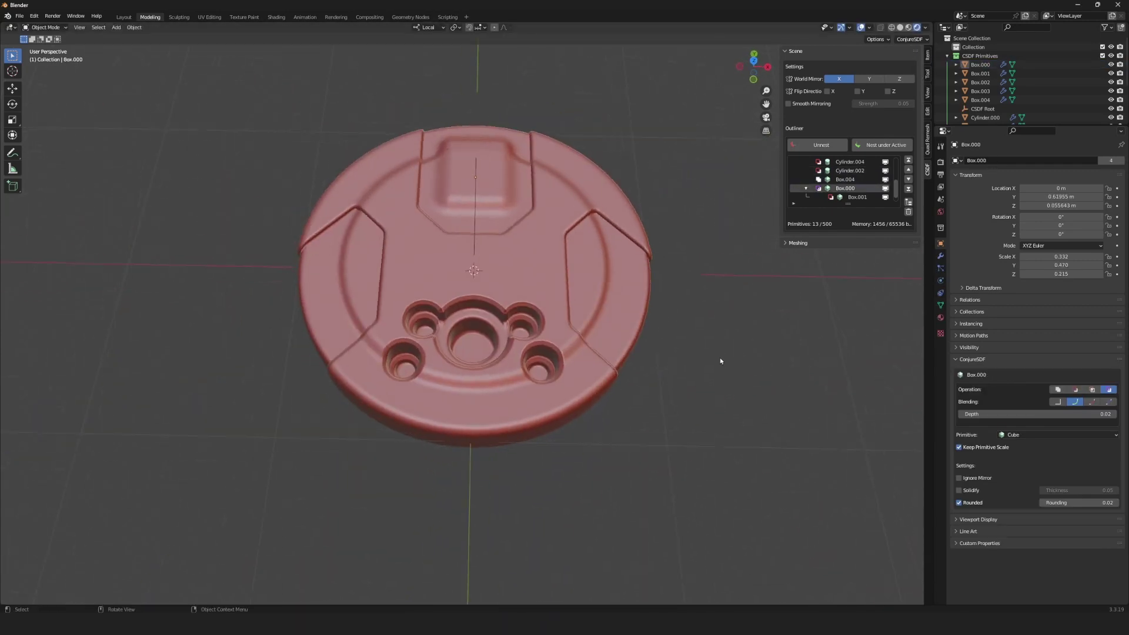
{"action": "scroll", "coordinate": [721, 359], "scroll_direction": "up", "scroll_amount": 4}
{"action": "key", "text": "shift+a"}
- Add a Cube SDF, move it along Y, and flatten it into a thin slab
{"action": "left_click", "coordinate": [787, 424]}
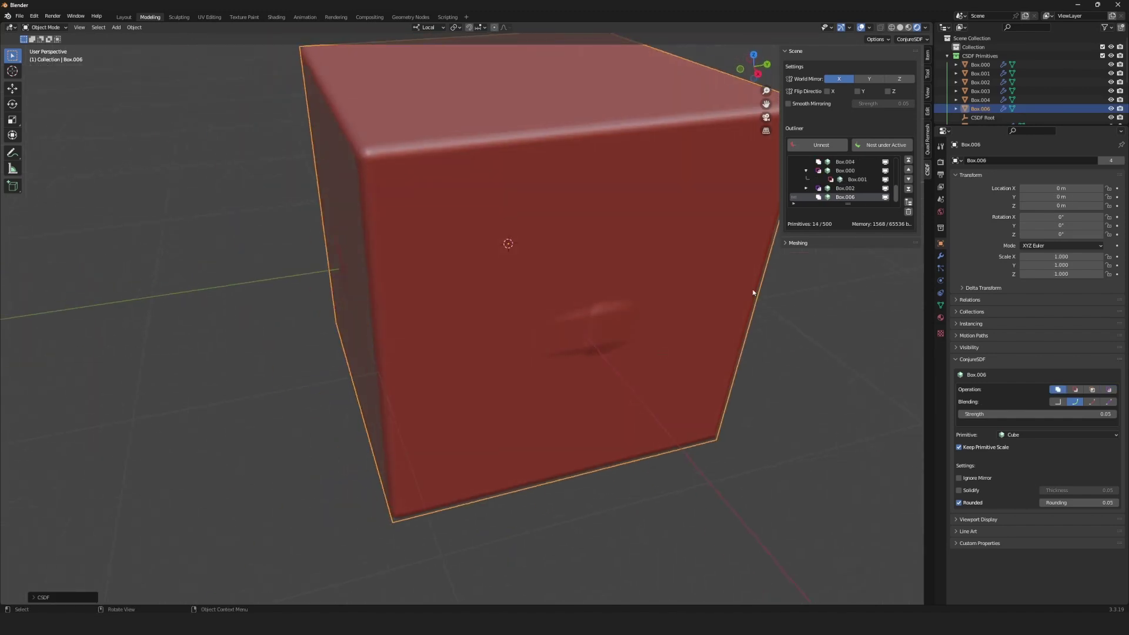
{"action": "scroll", "coordinate": [752, 292], "scroll_direction": "down", "scroll_amount": 5}
{"action": "key", "text": "g"}
{"action": "key", "text": "y"}
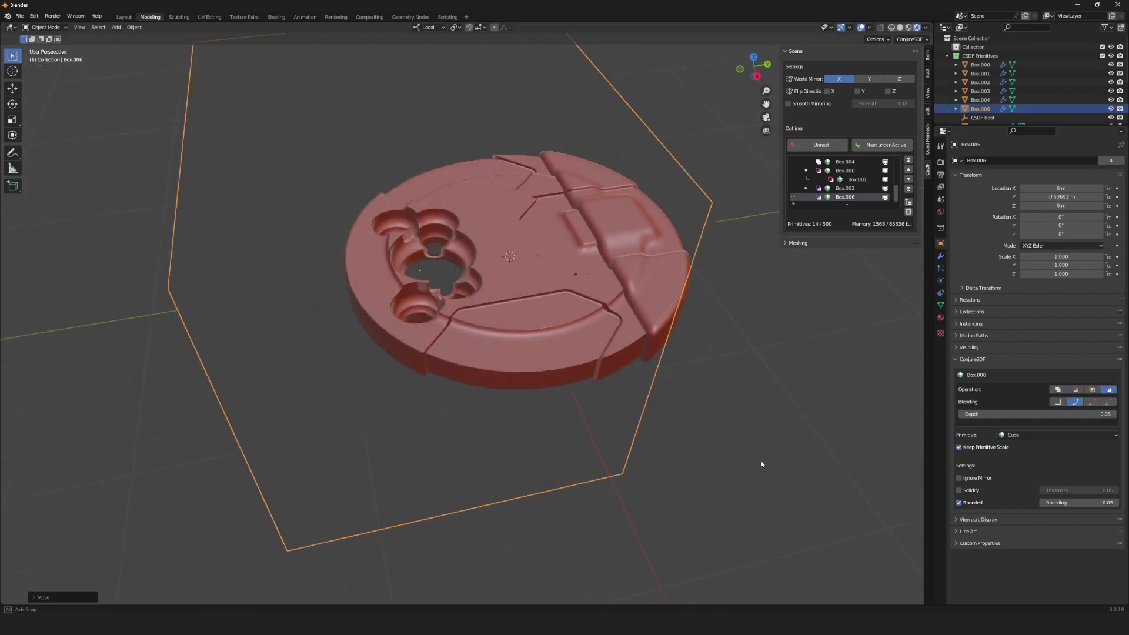
{"action": "middle_click_drag", "start_coordinate": [761, 465], "coordinate": [729, 376]}
{"action": "key", "text": "s"}
{"action": "key", "text": "z"}
{"action": "key", "text": "z"}
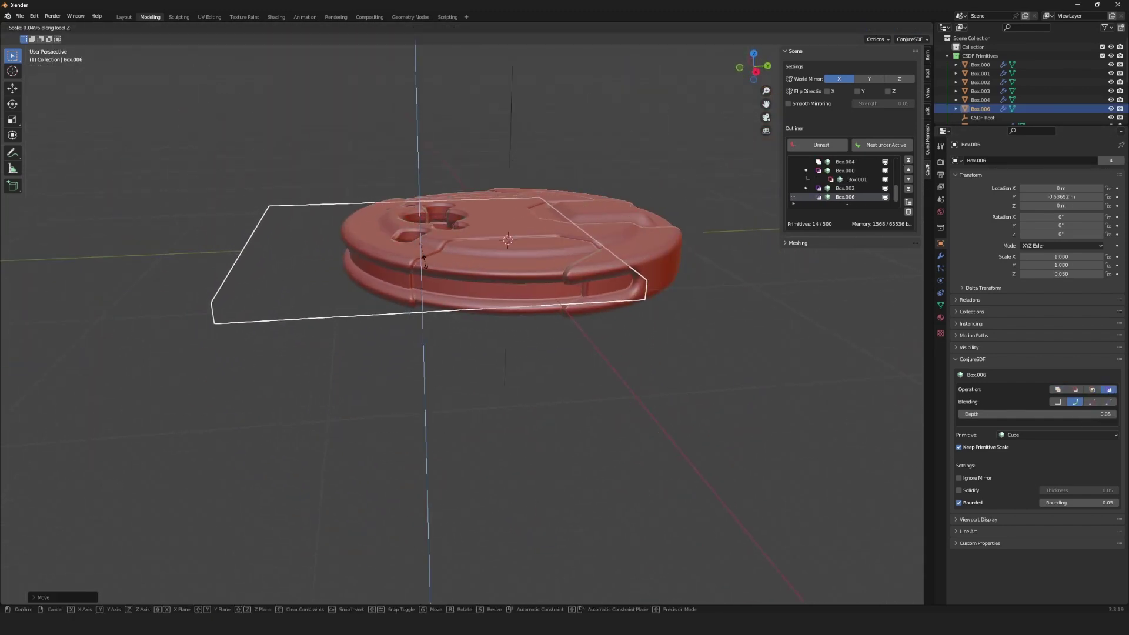
{"action": "left_click", "coordinate": [417, 259]}
- Set the slab's groove depth to 0.02 and duplicate it
{"action": "mouse_move", "coordinate": [417, 259]}
{"action": "middle_mouse_down"}
{"action": "mouse_move", "coordinate": [574, 390]}
{"action": "mouse_move", "coordinate": [588, 353]}
{"action": "middle_mouse_up"}
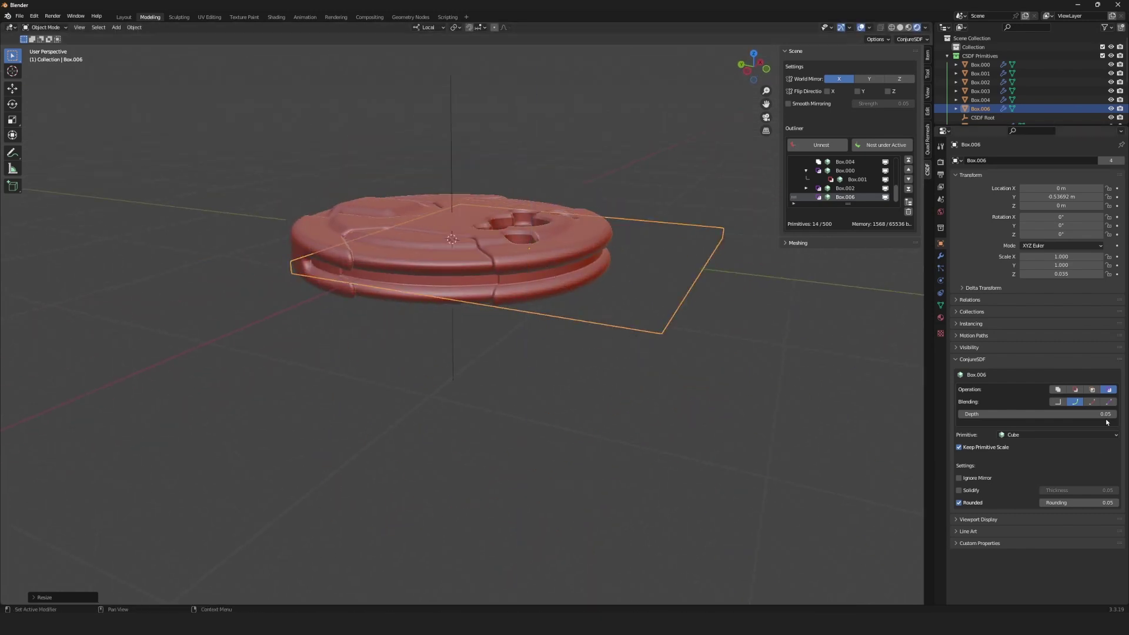
{"action": "left_click_drag", "start_coordinate": [962, 419], "coordinate": [941, 419]}
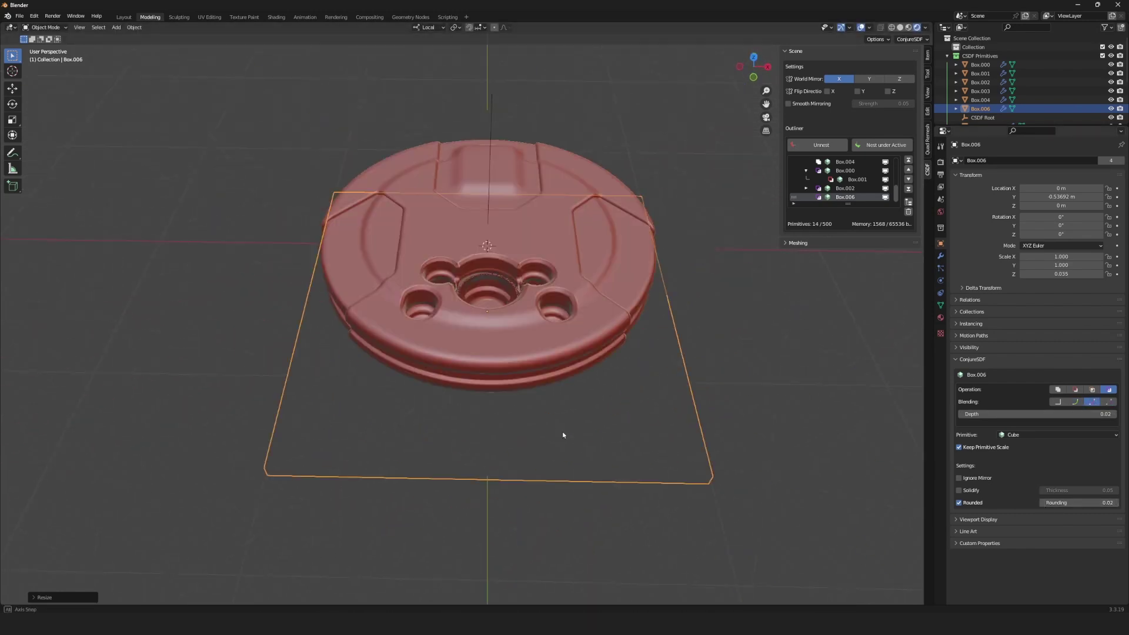
{"action": "middle_click_drag", "start_coordinate": [562, 436], "coordinate": [700, 398]}
{"action": "key", "text": "shift+d"}
- Raise the duplicate slab, shrink it uniformly, and scale it taller along Z
{"action": "key", "text": "z"}
{"action": "key", "text": "z"}
{"action": "left_click", "coordinate": [700, 352]}
{"action": "key", "text": "s"}
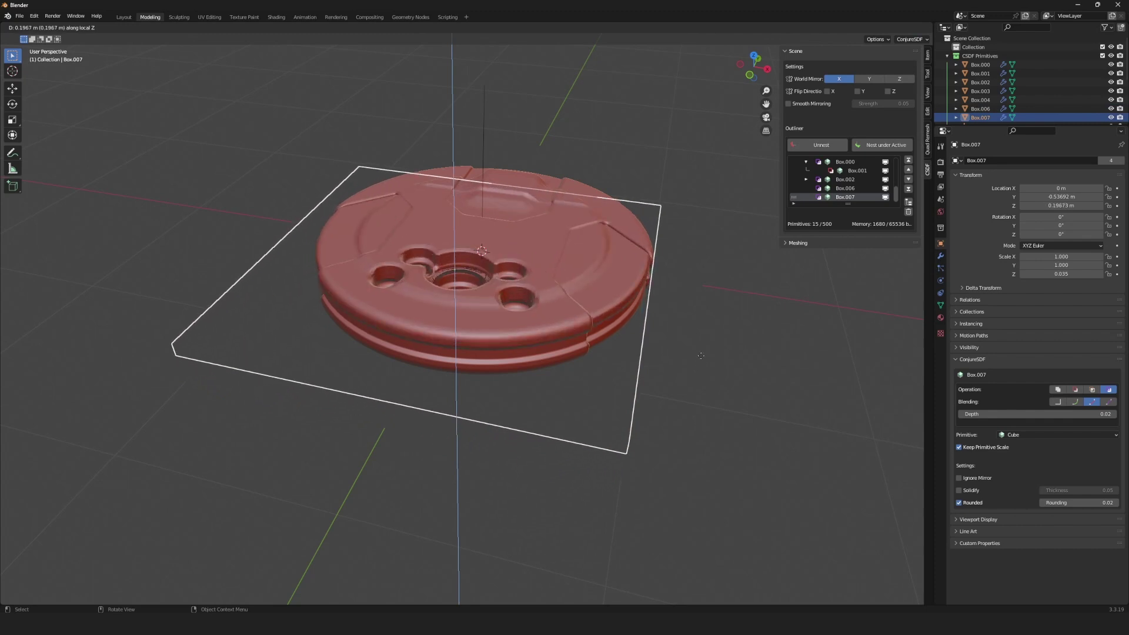
{"action": "left_click", "coordinate": [725, 415]}
{"action": "key", "text": "s"}
{"action": "key", "text": "z"}
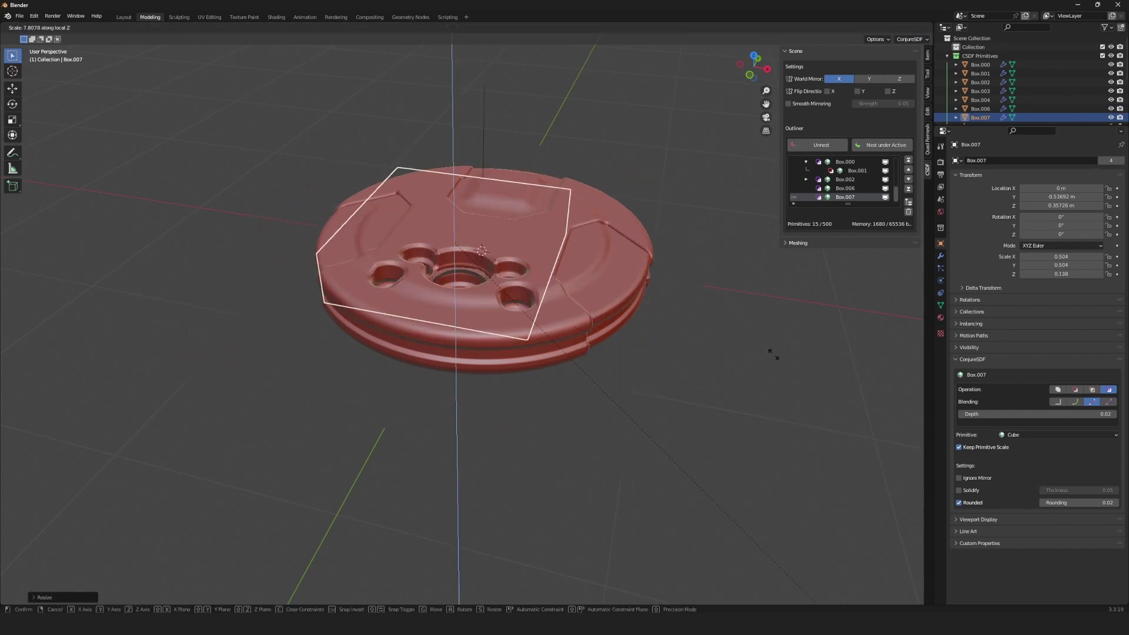
{"action": "left_click", "coordinate": [579, 522]}
- Move the duplicate along Y over the top block, narrow it along X, and select Box.006
{"action": "middle_click_drag", "start_coordinate": [579, 522], "coordinate": [575, 535]}
{"action": "key", "text": "g"}
{"action": "key", "text": "y"}
{"action": "key", "text": "y"}
{"action": "left_click", "coordinate": [702, 447]}
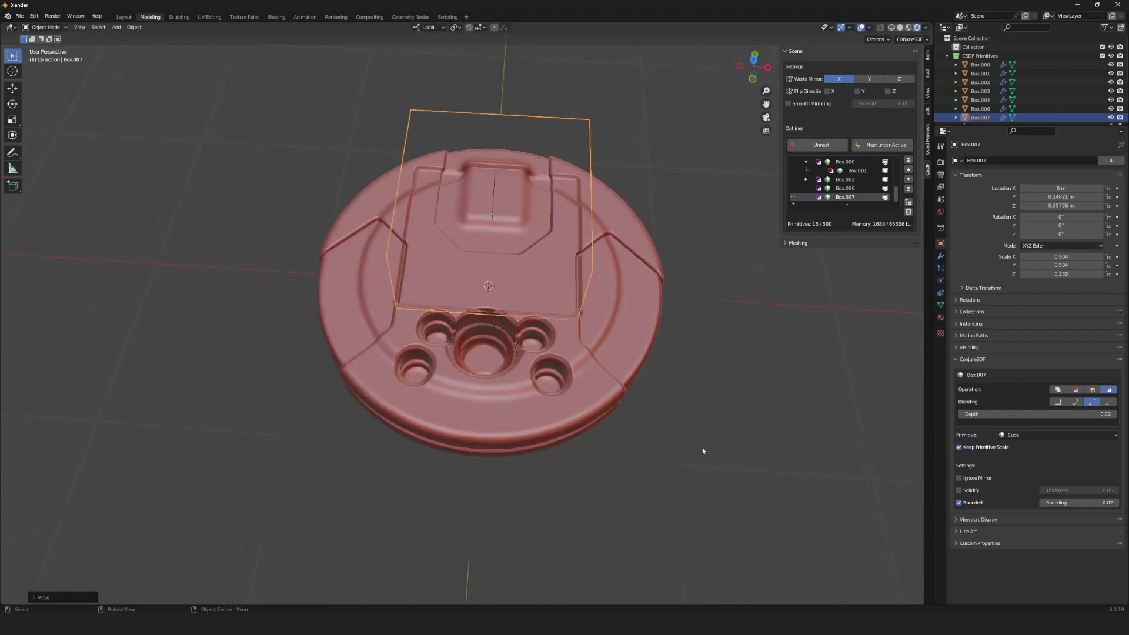
{"action": "key", "text": "s"}
{"action": "key", "text": "x"}
{"action": "left_click", "coordinate": [679, 473]}
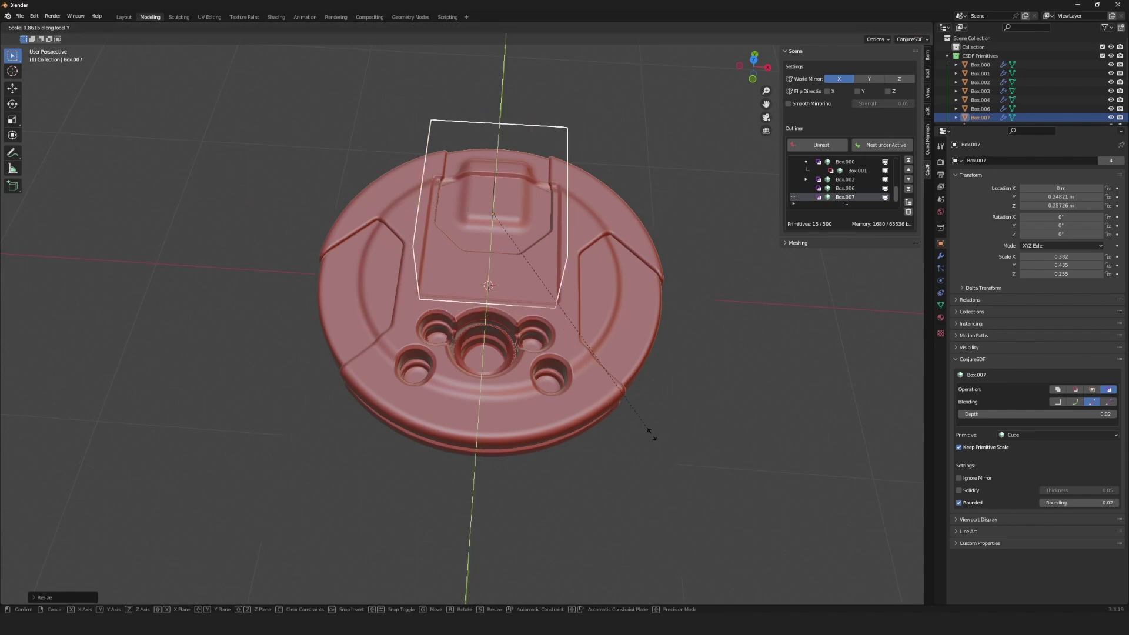
{"action": "middle_click_drag", "start_coordinate": [613, 401], "coordinate": [662, 488]}
{"action": "left_click", "coordinate": [661, 488]}
{"action": "key", "text": "shift+a"}
{"action": "key", "text": "shift+a"}
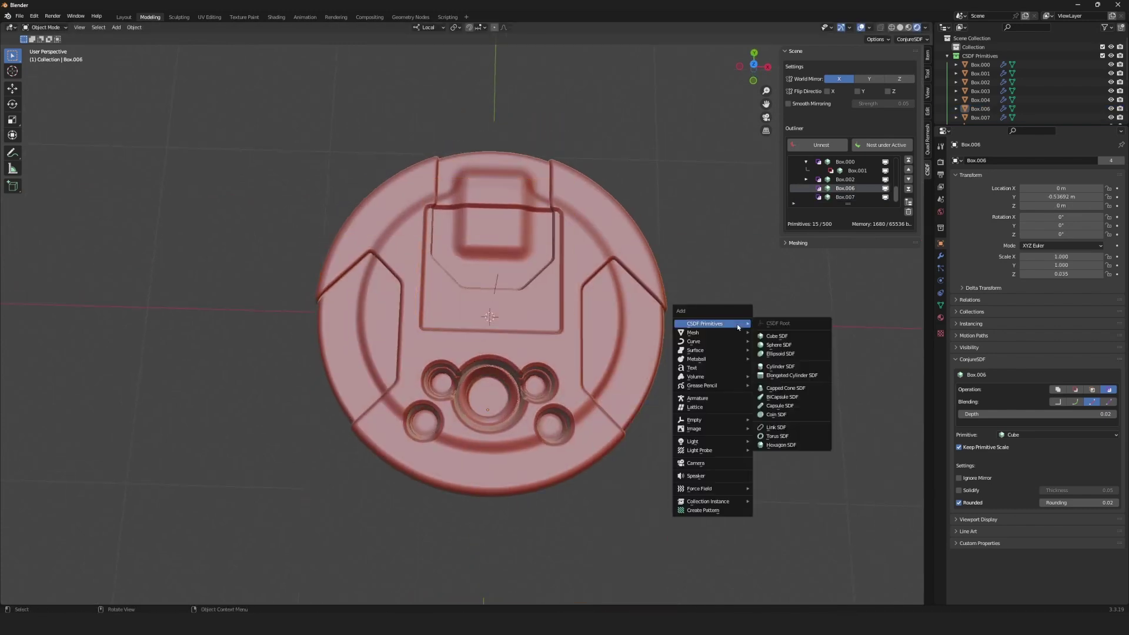
- Add a Cylinder SDF, set it to cut into the disc, and resize it
{"action": "left_click", "coordinate": [780, 366]}
{"action": "mouse_move", "coordinate": [780, 366]}
{"action": "middle_mouse_down"}
{"action": "mouse_move", "coordinate": [588, 317]}
{"action": "mouse_move", "coordinate": [418, 256]}
{"action": "middle_mouse_up"}
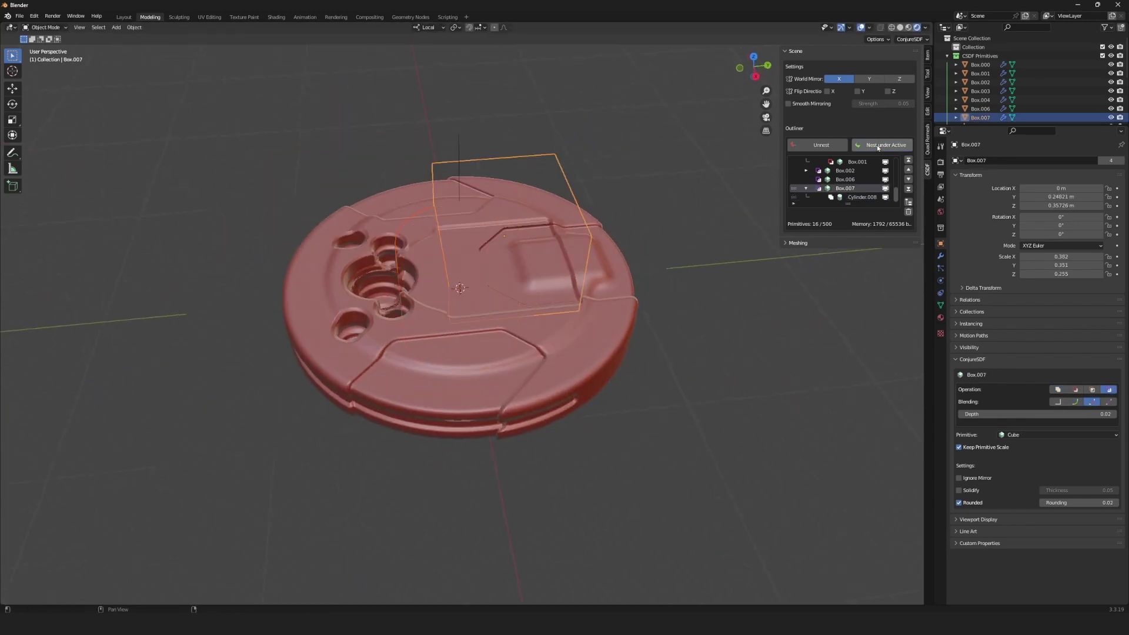
{"action": "left_click", "coordinate": [1081, 390]}
{"action": "mouse_move", "coordinate": [764, 412]}
{"action": "middle_mouse_down"}
{"action": "mouse_move", "coordinate": [746, 381]}
{"action": "mouse_move", "coordinate": [764, 377]}
{"action": "mouse_move", "coordinate": [811, 416]}
{"action": "mouse_move", "coordinate": [765, 432]}
{"action": "mouse_move", "coordinate": [647, 429]}
{"action": "middle_mouse_up"}
{"action": "key", "text": "s"}
{"action": "key", "text": "Return"}
{"action": "left_click", "coordinate": [1091, 389]}
{"action": "key", "text": "s"}
{"action": "key", "text": "Return"}
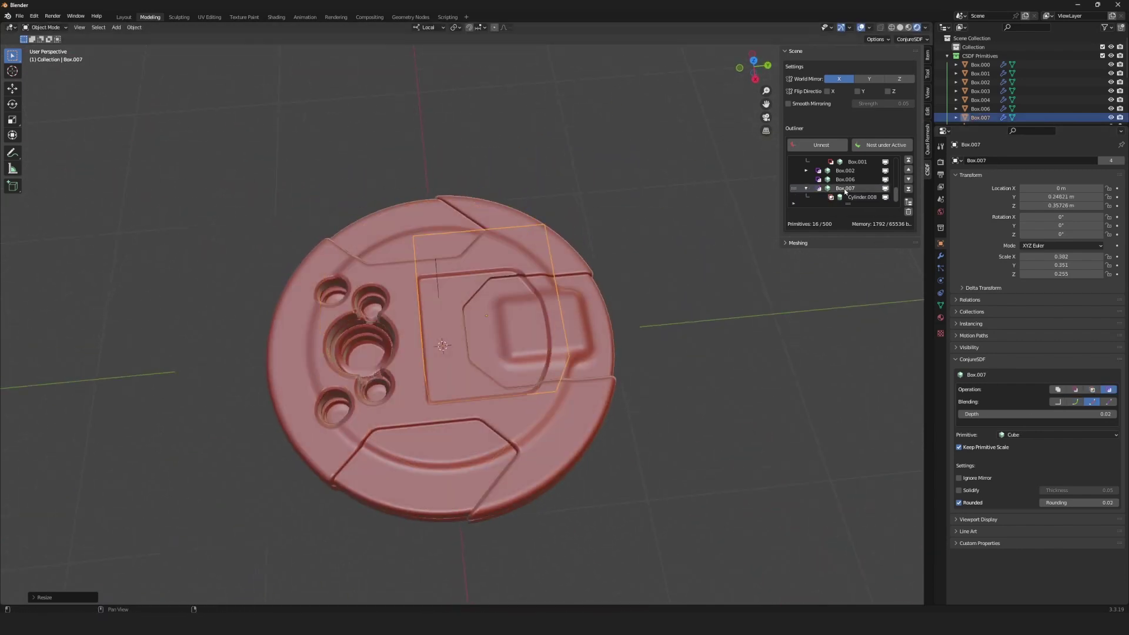
{"action": "scroll", "coordinate": [992, 108], "scroll_direction": "down", "scroll_amount": 1}
{"action": "scroll", "coordinate": [992, 108], "scroll_direction": "down", "scroll_amount": 1}
- Shift Box.007 along its local Y over the top block
{"action": "key", "text": "g"}
{"action": "key", "text": "y"}
{"action": "key", "text": "y"}
{"action": "mouse_move", "coordinate": [535, 331]}
{"action": "middle_mouse_down"}
{"action": "mouse_move", "coordinate": [647, 318]}
{"action": "mouse_move", "coordinate": [682, 396]}
{"action": "middle_mouse_up"}
{"action": "left_click", "coordinate": [674, 317]}
{"action": "key", "text": "g"}
{"action": "key", "text": "y"}
{"action": "key", "text": "y"}
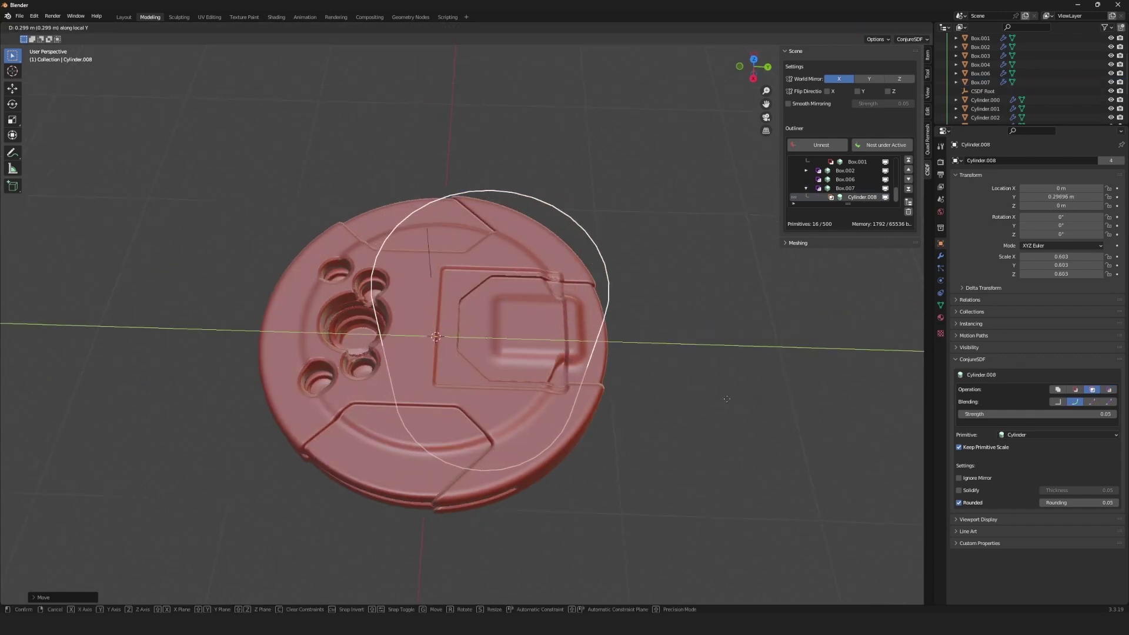
{"action": "key", "text": "Escape"}
{"action": "key", "text": "ctrl+z"}
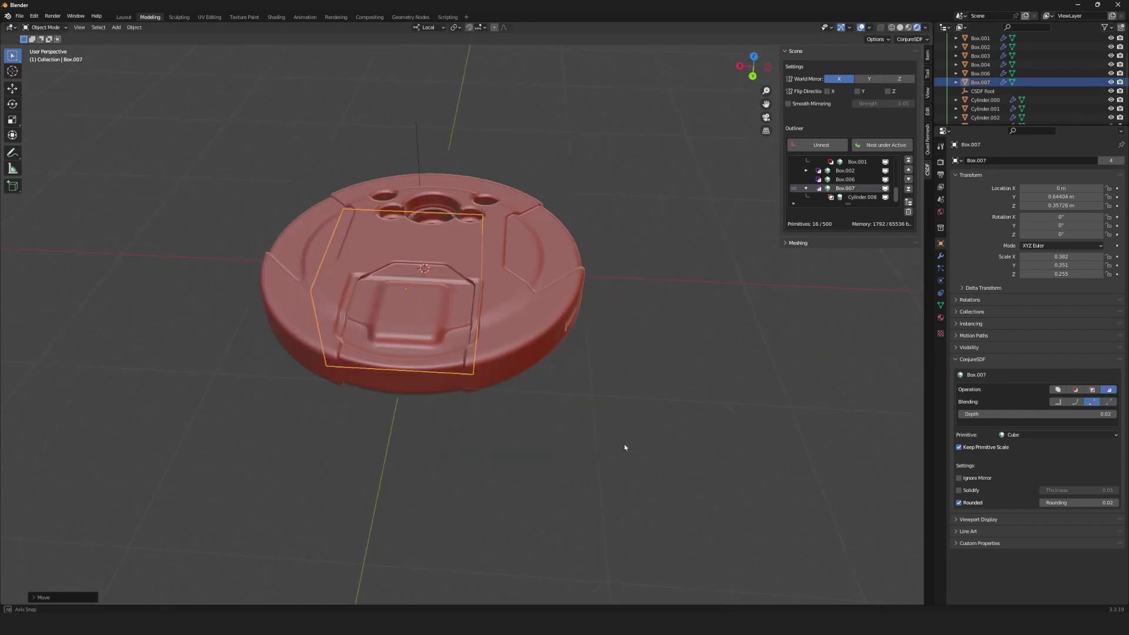
- Narrow the Box.007 groove outline along its X axis
{"action": "mouse_move", "coordinate": [732, 404]}
{"action": "middle_mouse_down"}
{"action": "mouse_move", "coordinate": [726, 457]}
{"action": "mouse_move", "coordinate": [647, 441]}
{"action": "middle_mouse_up"}
{"action": "key", "text": "s"}
{"action": "key", "text": "x"}
{"action": "key", "text": "x"}
{"action": "left_click", "coordinate": [567, 422]}
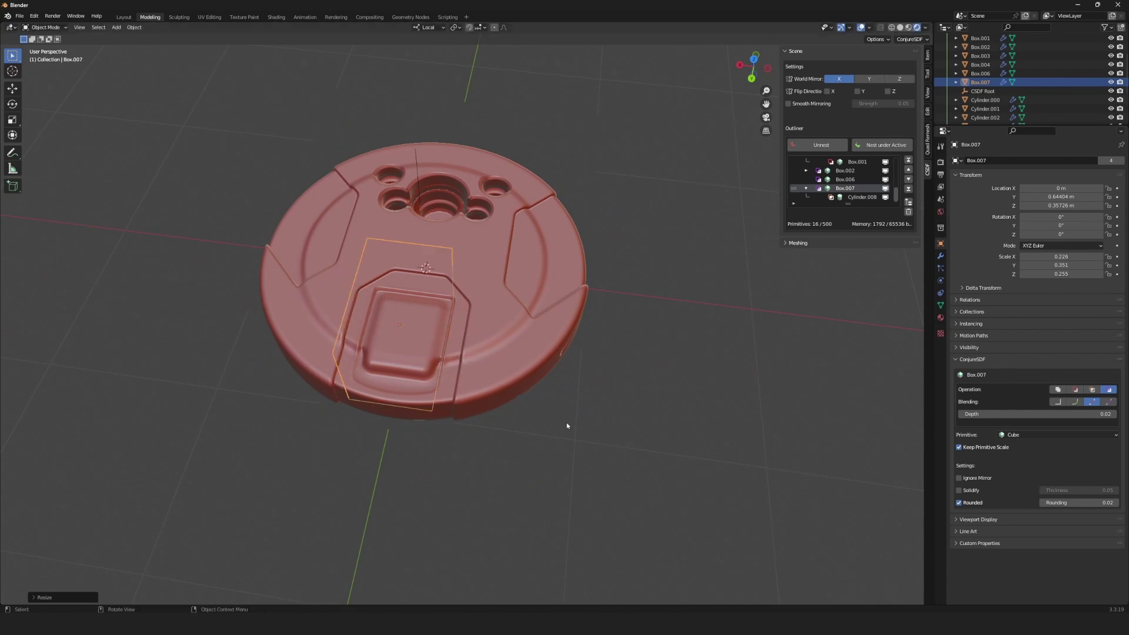
{"action": "mouse_move", "coordinate": [566, 422]}
{"action": "middle_mouse_down"}
{"action": "mouse_move", "coordinate": [632, 264]}
{"action": "mouse_move", "coordinate": [723, 386]}
{"action": "mouse_move", "coordinate": [531, 239]}
{"action": "middle_mouse_up"}
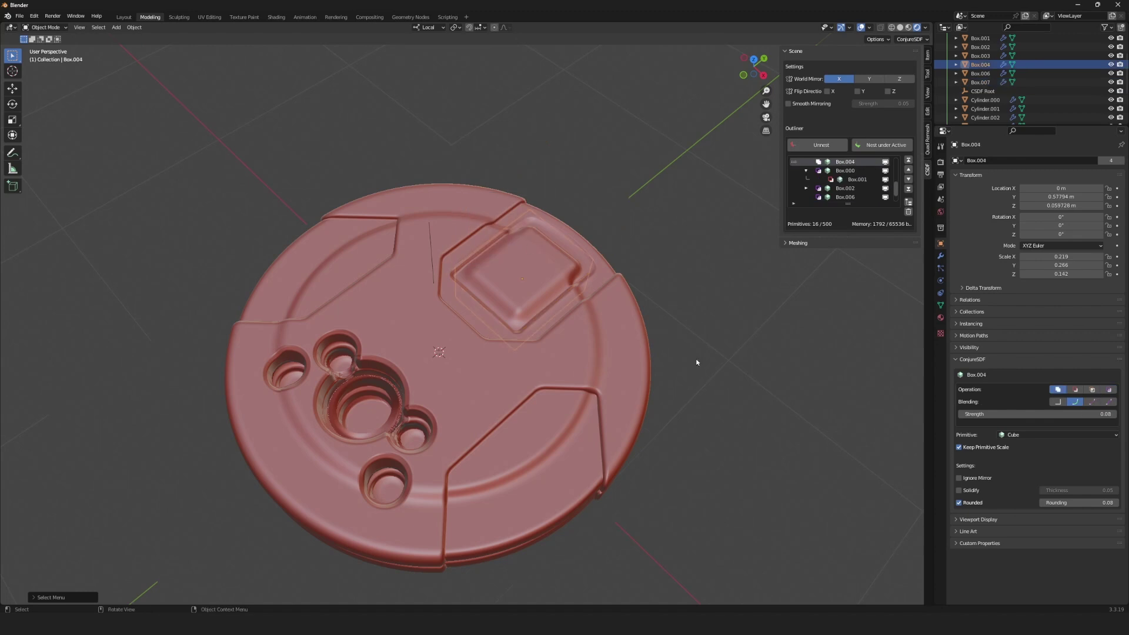
- Shrink the top block cutter and move it down the SDF primitive list order
{"action": "middle_click_drag", "start_coordinate": [887, 278], "coordinate": [876, 224]}
{"action": "scroll", "coordinate": [871, 187], "scroll_direction": "up", "scroll_amount": 2}
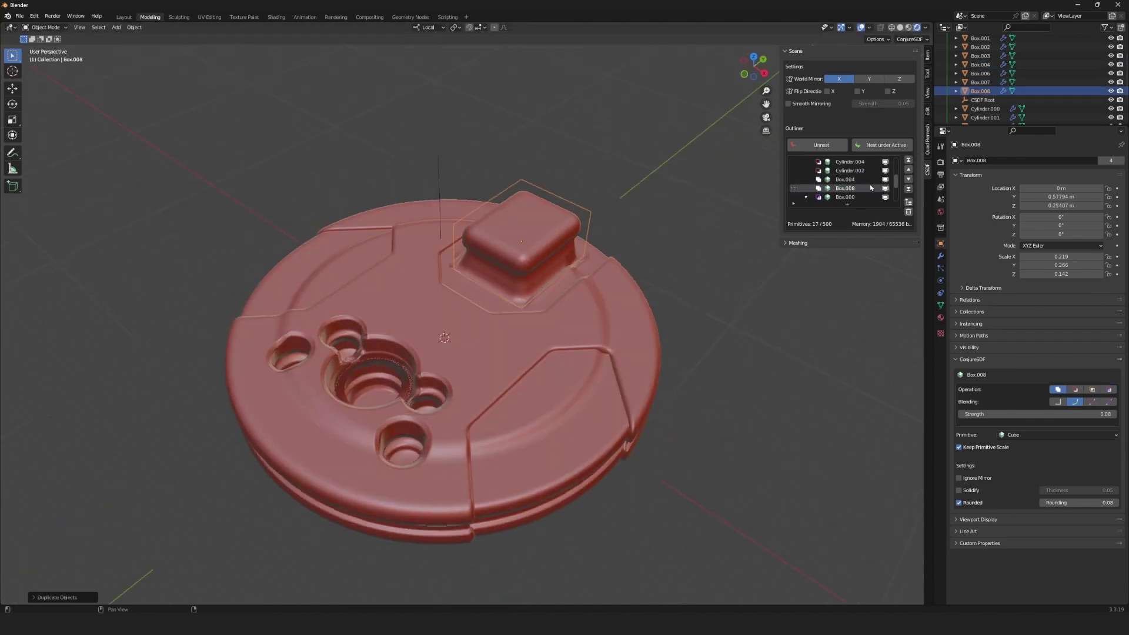
{"action": "key", "text": "s"}
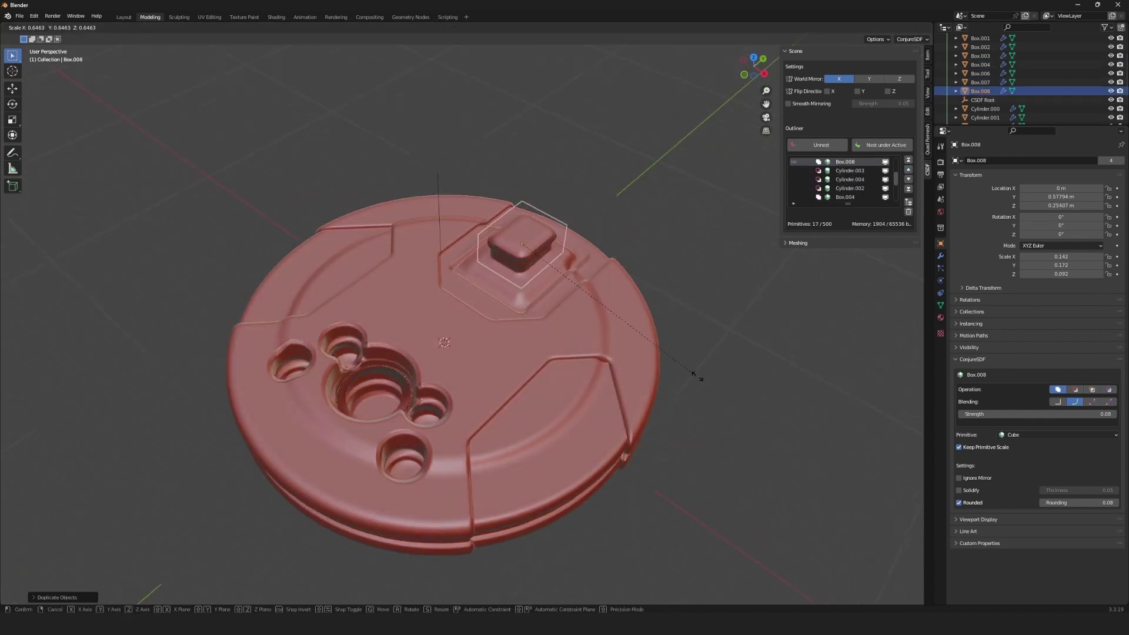
{"action": "left_click", "coordinate": [697, 376]}
{"action": "scroll", "coordinate": [847, 180], "scroll_direction": "up", "scroll_amount": 3}
{"action": "left_click", "coordinate": [851, 179]}
{"action": "scroll", "coordinate": [861, 190], "scroll_direction": "down", "scroll_amount": 3}
{"action": "left_click", "coordinate": [849, 198]}
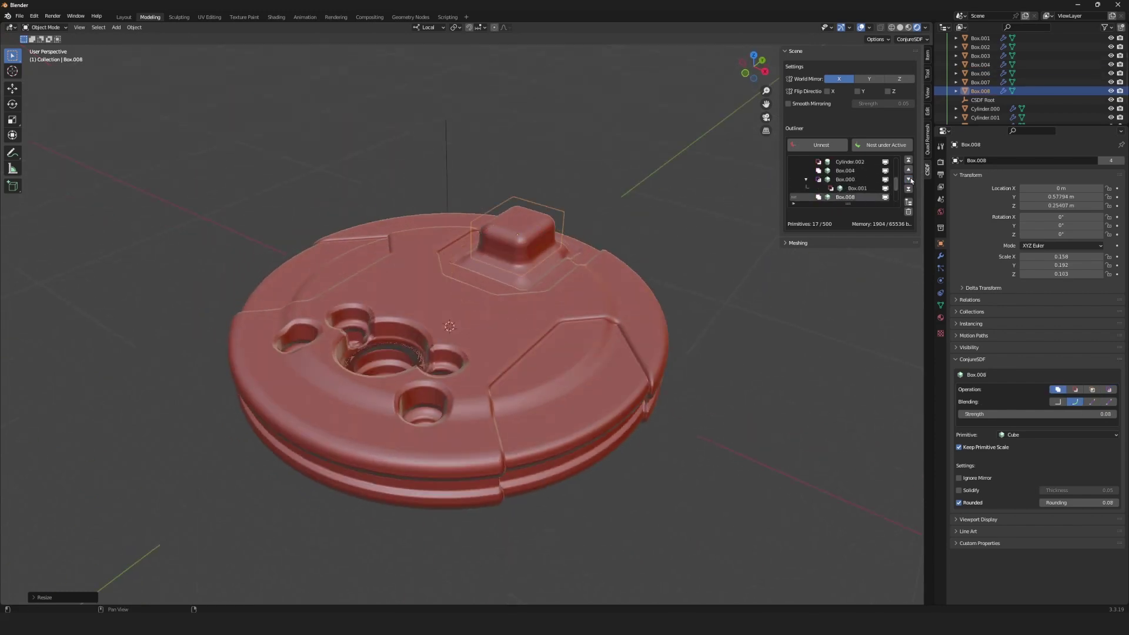
- Lower Box.008's rounding, scale it into a thin X sliver, and sink it into the top block
{"action": "middle_click_drag", "start_coordinate": [694, 226], "coordinate": [703, 250]}
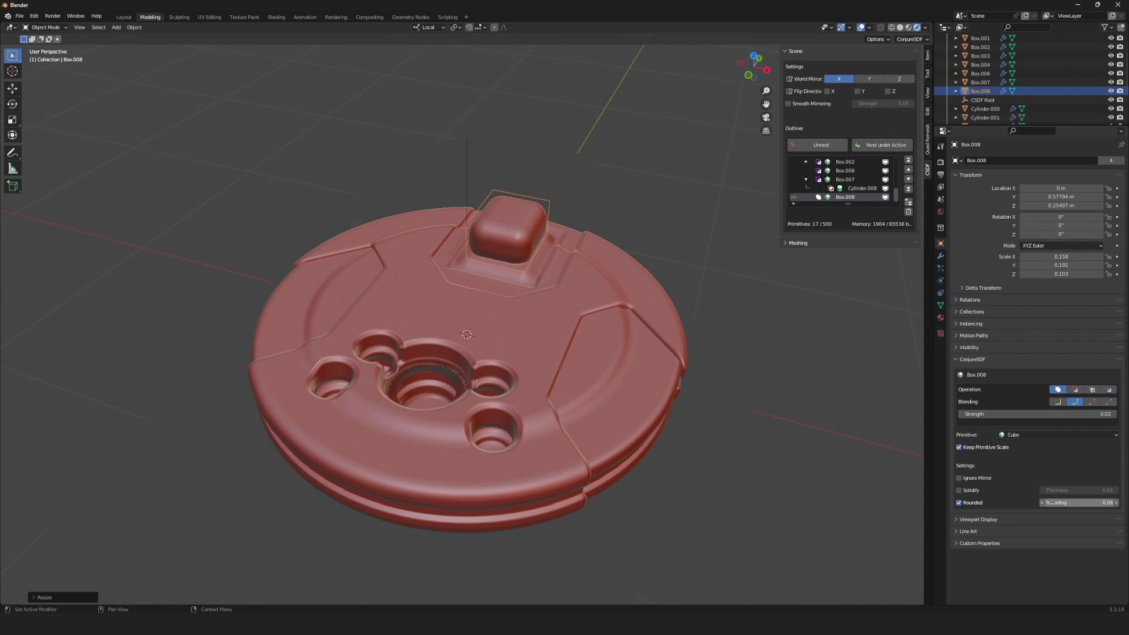
{"action": "left_click_drag", "start_coordinate": [1050, 502], "coordinate": [1035, 502]}
{"action": "key", "text": "s"}
{"action": "key", "text": "x"}
{"action": "key", "text": "Return"}
{"action": "key", "text": "g"}
{"action": "key", "text": "z"}
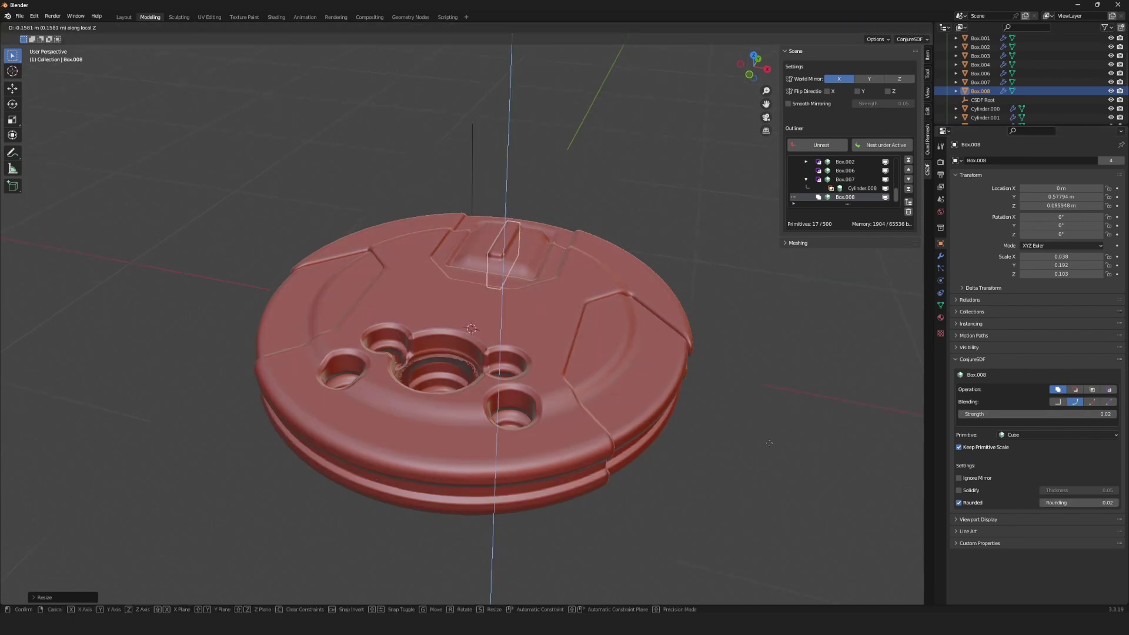
{"action": "left_click", "coordinate": [769, 443]}
{"action": "mouse_move", "coordinate": [769, 443]}
{"action": "middle_mouse_down"}
{"action": "mouse_move", "coordinate": [595, 386]}
{"action": "mouse_move", "coordinate": [667, 421]}
{"action": "middle_mouse_up"}
{"action": "scroll", "coordinate": [667, 421], "scroll_direction": "up", "scroll_amount": 3}
- Duplicate the groove cutter as Box.009 and slide the copy sideways along X
{"action": "key", "text": "shift+d"}
{"action": "key", "text": "x"}
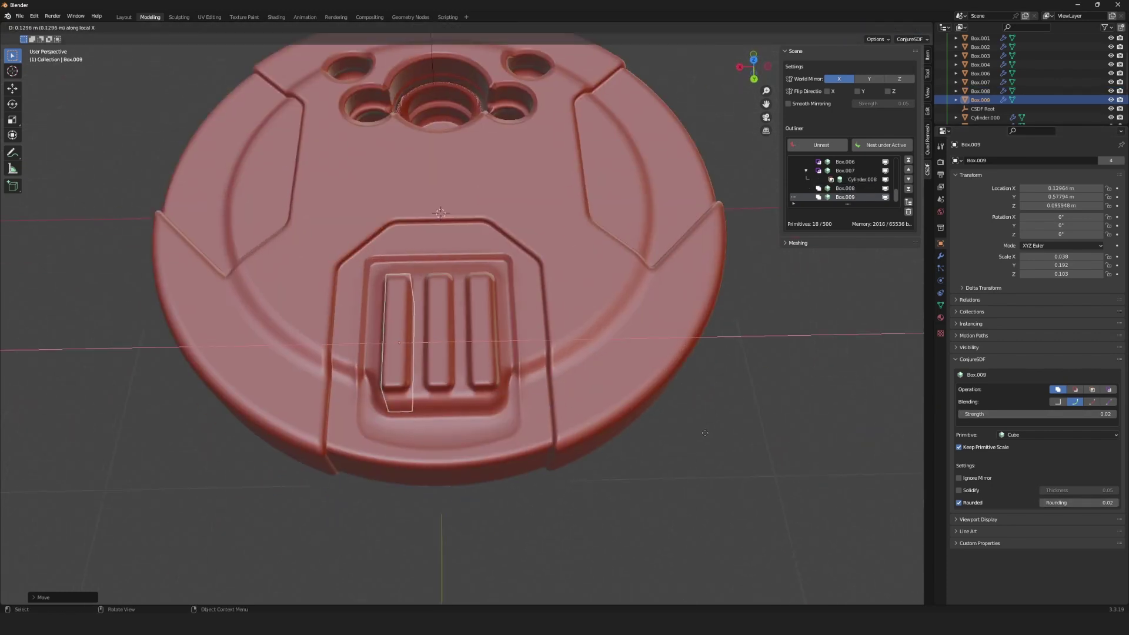
{"action": "left_click", "coordinate": [594, 403]}
{"action": "mouse_move", "coordinate": [595, 403]}
{"action": "middle_mouse_down"}
{"action": "mouse_move", "coordinate": [672, 452]}
{"action": "mouse_move", "coordinate": [686, 439]}
{"action": "middle_mouse_up"}
{"action": "key", "text": "s"}
{"action": "key", "text": "z"}
{"action": "right_click", "coordinate": [654, 436]}
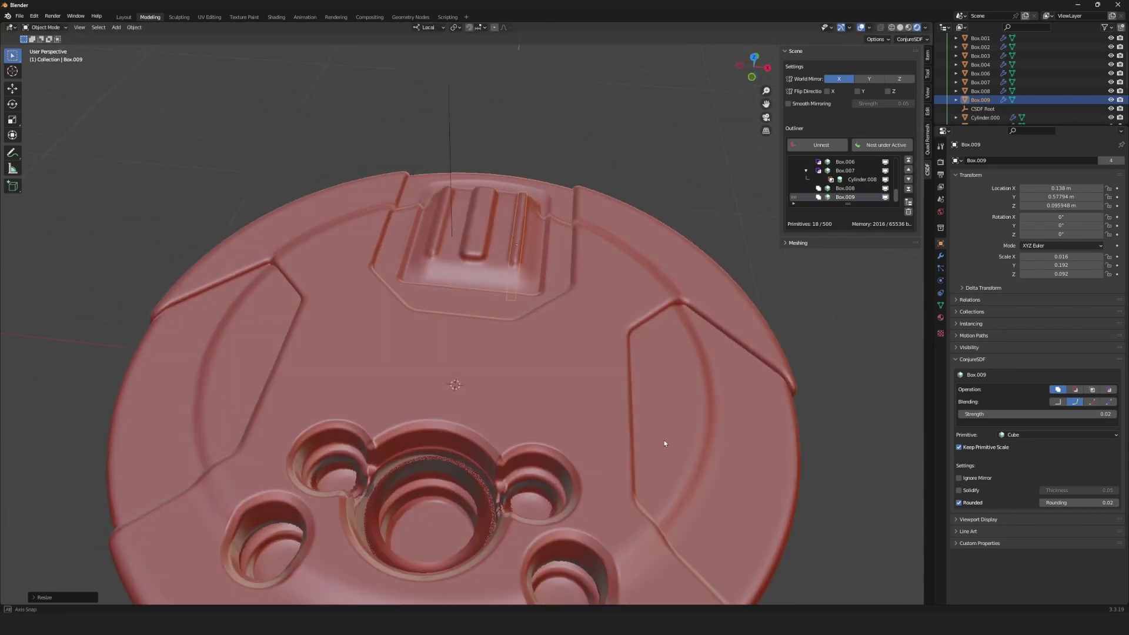
- Reposition Box.009 on X, shorten it along Y, and adjust its height on Z
{"action": "key", "text": "g"}
{"action": "key", "text": "x"}
{"action": "left_click", "coordinate": [705, 443]}
{"action": "key", "text": "s"}
{"action": "key", "text": "y"}
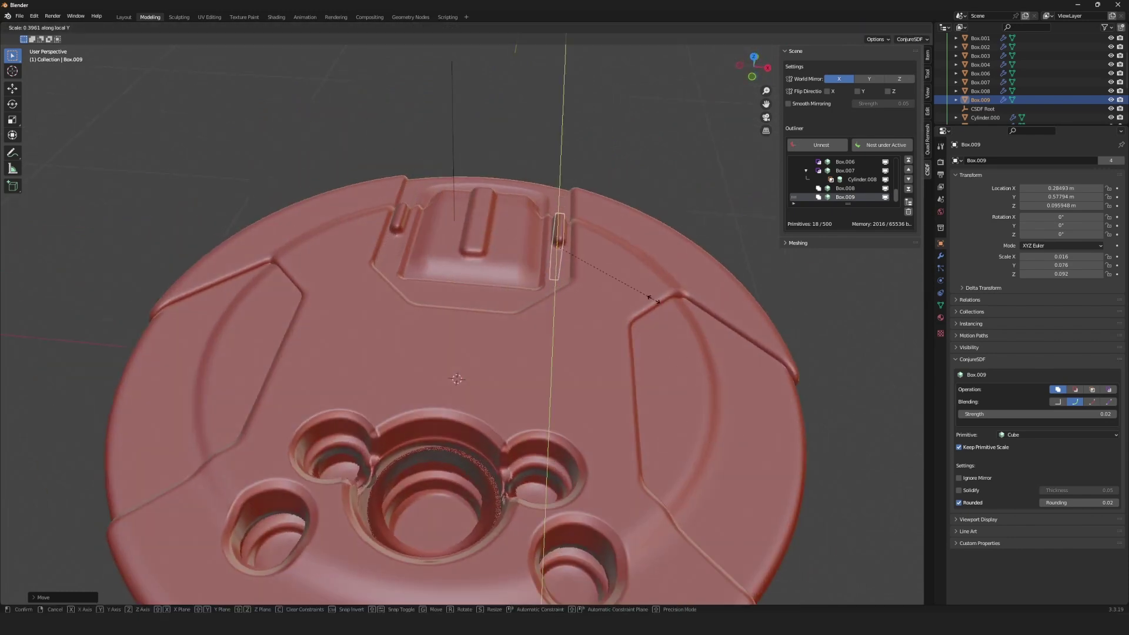
{"action": "left_click", "coordinate": [653, 300]}
{"action": "middle_click_drag", "start_coordinate": [652, 300], "coordinate": [605, 373]}
{"action": "key", "text": "g"}
{"action": "key", "text": "z"}
{"action": "left_click", "coordinate": [1041, 503]}
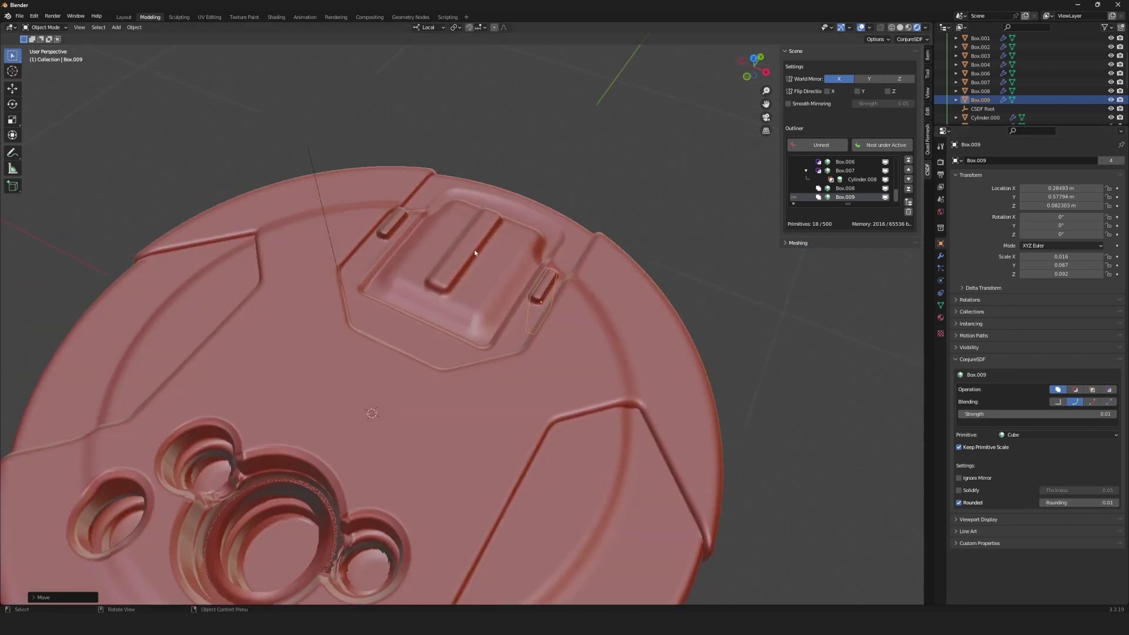
- Give the first groove cutter 0.01 rounding and duplicate it as Box.010
{"action": "left_click", "coordinate": [856, 189]}
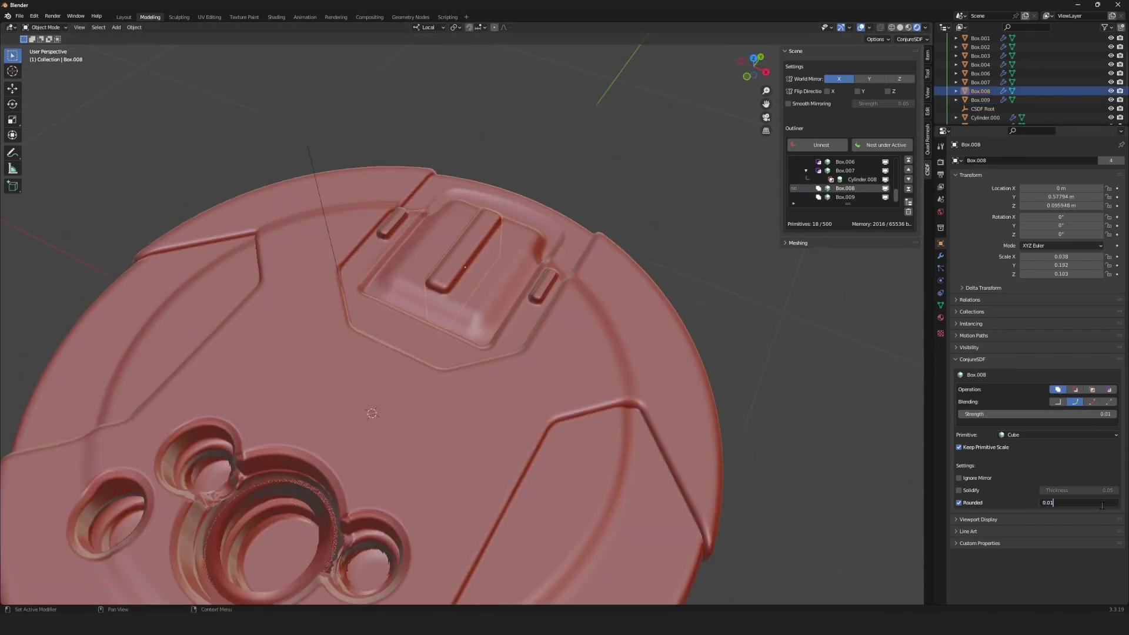
{"action": "key", "text": "Return"}
{"action": "middle_click_drag", "start_coordinate": [676, 387], "coordinate": [648, 340]}
{"action": "key", "text": "shift+d"}
- Place Box.010 along Y toward the disc centre and narrow it on X
{"action": "key", "text": "y"}
{"action": "key", "text": "y"}
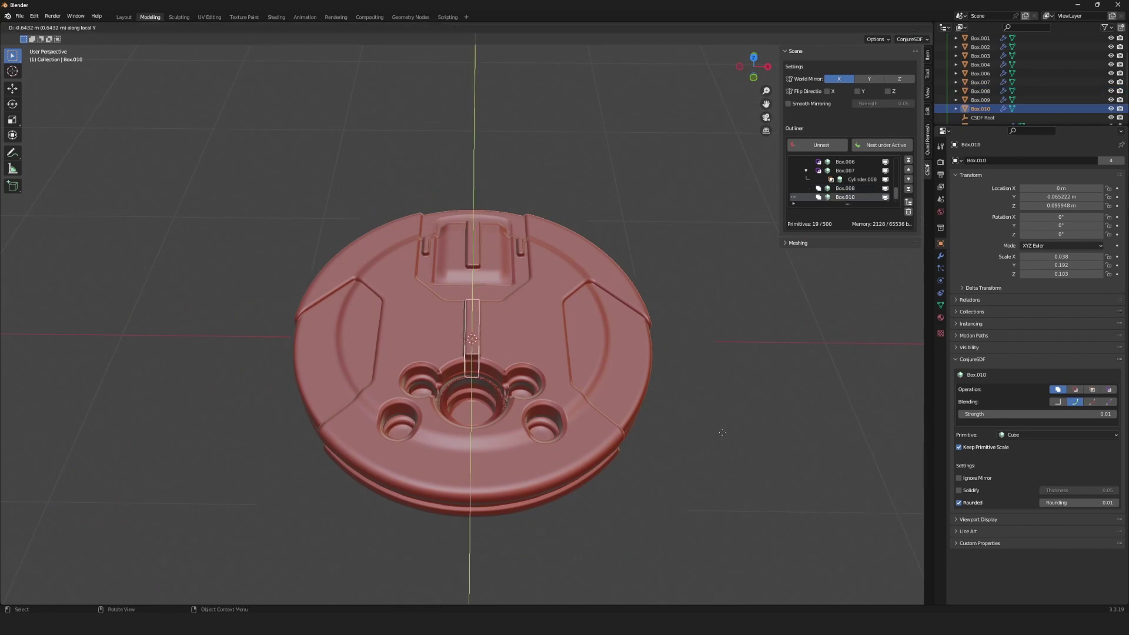
{"action": "left_click", "coordinate": [726, 442]}
{"action": "mouse_move", "coordinate": [726, 442]}
{"action": "middle_mouse_down"}
{"action": "mouse_move", "coordinate": [731, 416]}
{"action": "mouse_move", "coordinate": [714, 452]}
{"action": "middle_mouse_up"}
{"action": "key", "text": "s"}
{"action": "key", "text": "x"}
{"action": "left_click", "coordinate": [692, 393]}
- Duplicate the centre slot as Box.011 toward the front rim and scale its height on Z
{"action": "key", "text": "shift+d"}
{"action": "key", "text": "y"}
{"action": "left_click", "coordinate": [694, 411]}
{"action": "key", "text": "s"}
{"action": "key", "text": "z"}
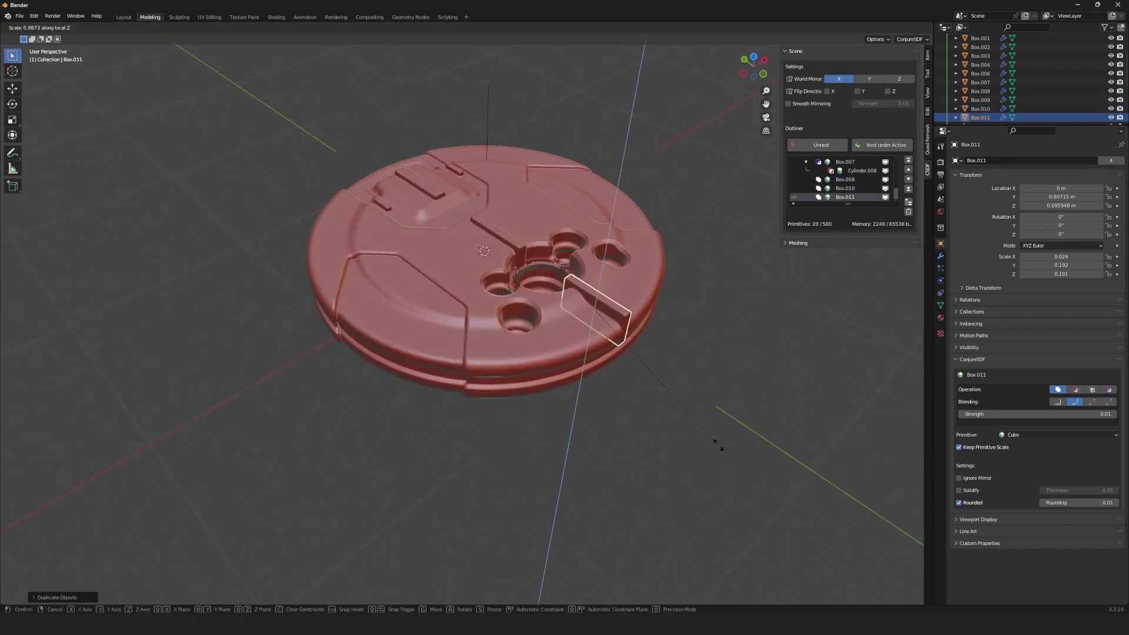
{"action": "left_click", "coordinate": [697, 356]}
{"action": "mouse_move", "coordinate": [697, 356]}
{"action": "middle_mouse_down"}
{"action": "mouse_move", "coordinate": [640, 441]}
{"action": "mouse_move", "coordinate": [551, 428]}
{"action": "mouse_move", "coordinate": [792, 270]}
{"action": "middle_mouse_up"}
{"action": "left_click", "coordinate": [552, 428]}
- Select the centre slot cutter and move it along Y on the centre line
{"action": "left_click", "coordinate": [853, 189]}
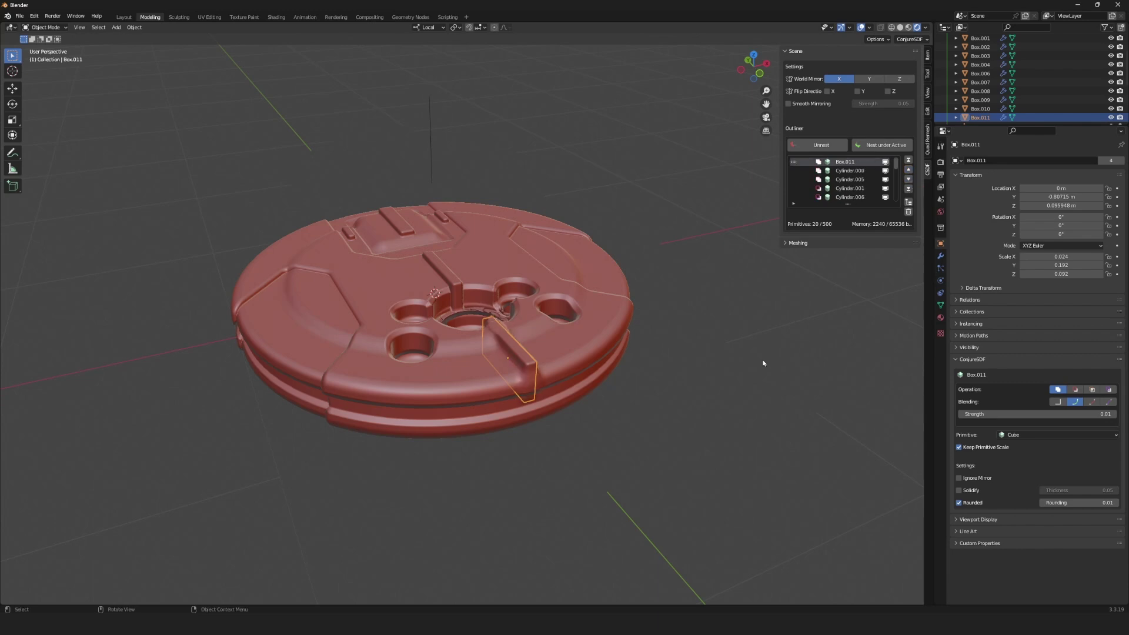
{"action": "middle_click_drag", "start_coordinate": [763, 364], "coordinate": [735, 341]}
{"action": "left_click", "coordinate": [908, 169]}
{"action": "left_click", "coordinate": [908, 170]}
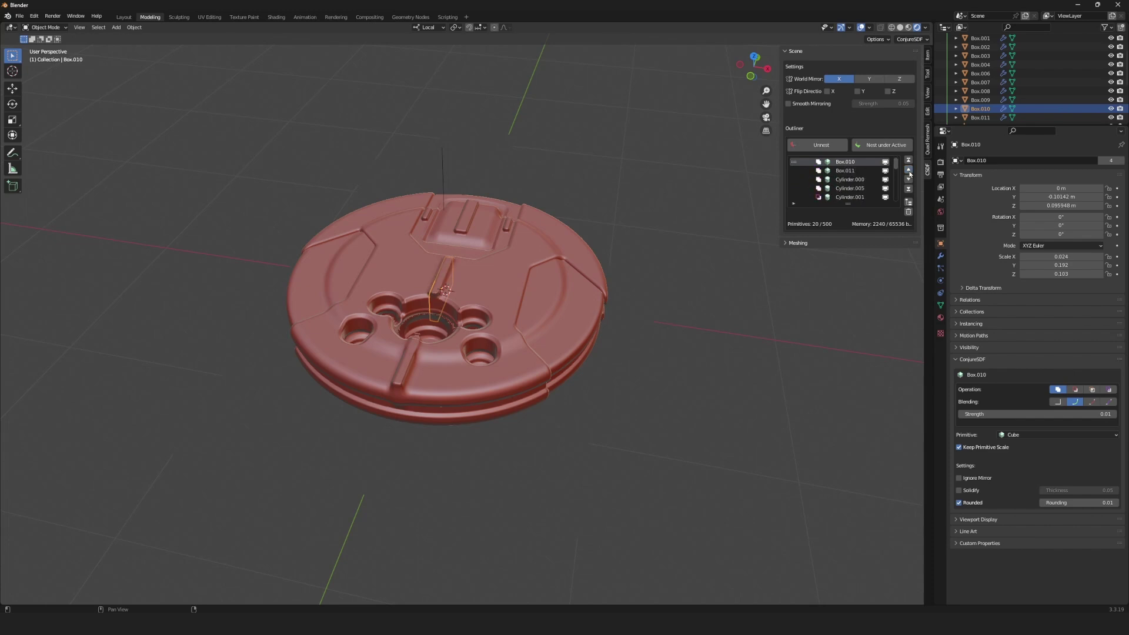
{"action": "scroll", "coordinate": [531, 295], "scroll_direction": "up", "scroll_amount": 3}
{"action": "mouse_move", "coordinate": [412, 294]}
{"action": "middle_mouse_down"}
{"action": "mouse_move", "coordinate": [532, 294]}
{"action": "mouse_move", "coordinate": [639, 418]}
{"action": "middle_mouse_up"}
{"action": "key", "text": "g"}
{"action": "key", "text": "y"}
{"action": "key", "text": "y"}
{"action": "left_click", "coordinate": [502, 291]}
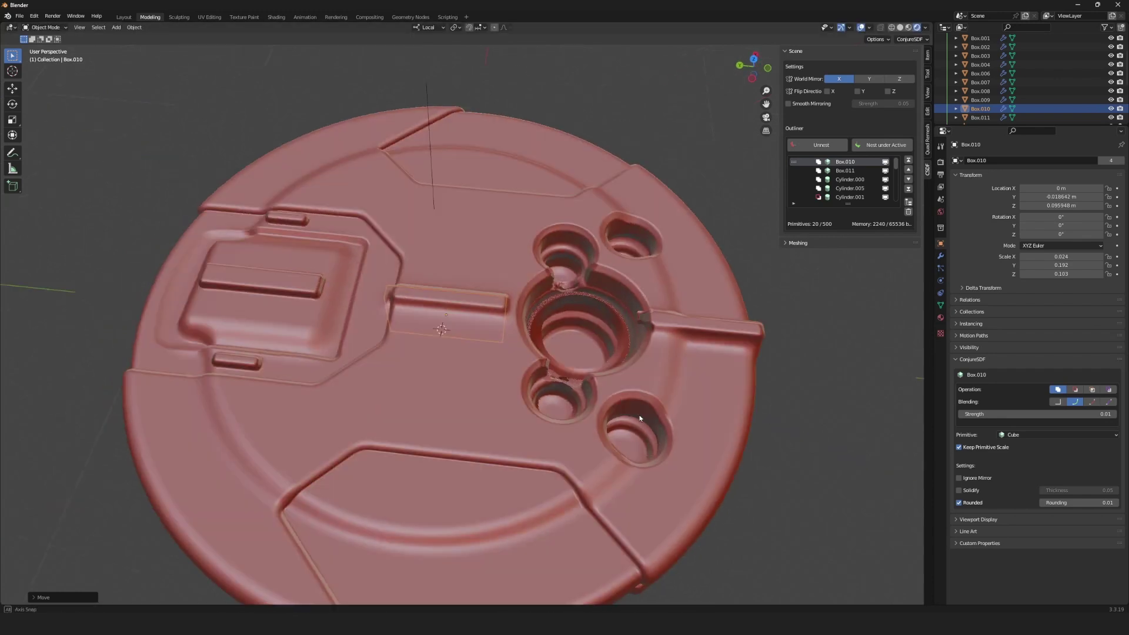
- Fine-tune the centre slot's Y position, then select the front rim slot cutter
{"action": "scroll", "coordinate": [639, 418], "scroll_direction": "down", "scroll_amount": 3}
{"action": "key", "text": "g"}
{"action": "key", "text": "y"}
{"action": "key", "text": "y"}
{"action": "left_click", "coordinate": [653, 412]}
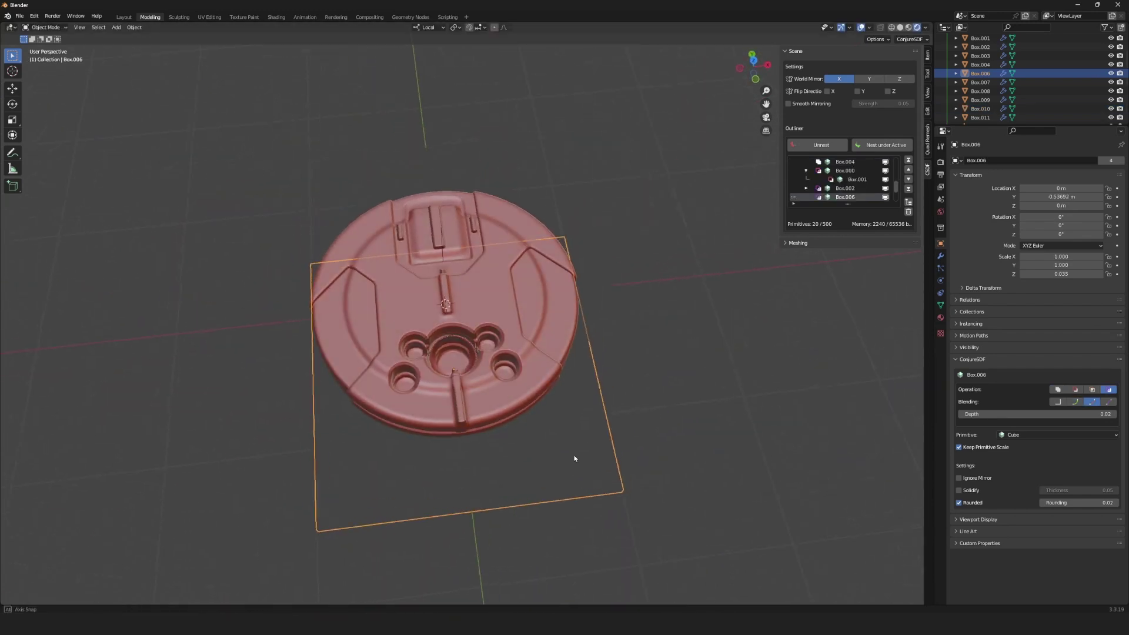
{"action": "middle_click_drag", "start_coordinate": [447, 412], "coordinate": [529, 353]}
{"action": "left_click", "coordinate": [615, 332]}
- Move the front rim slot along Y into its final position
{"action": "key", "text": "g"}
{"action": "key", "text": "y"}
{"action": "key", "text": "y"}
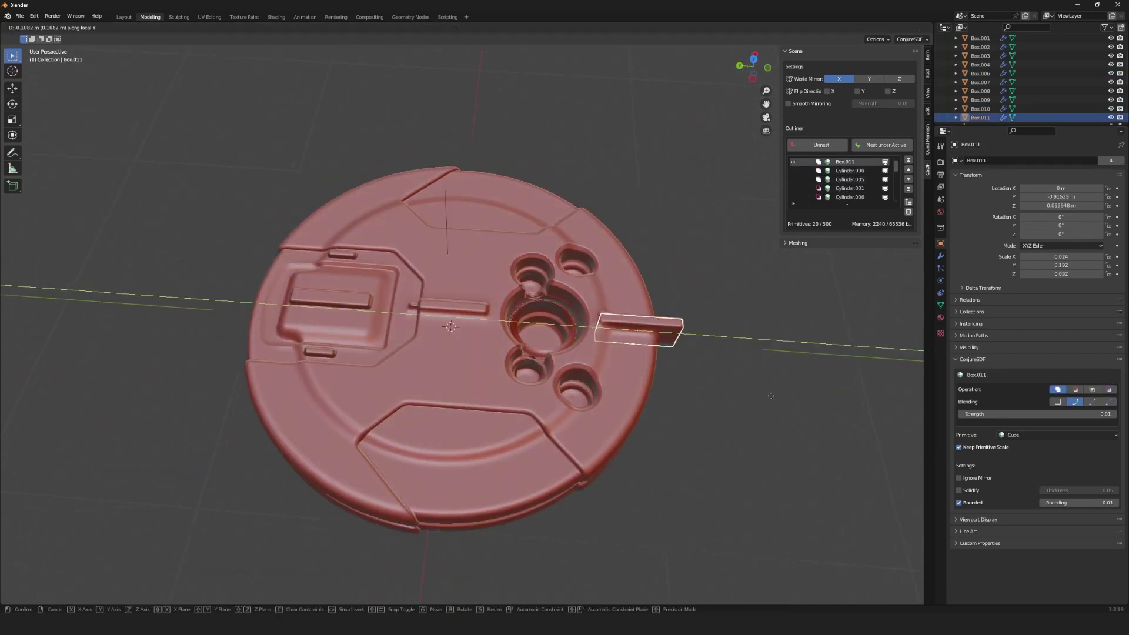
{"action": "left_click", "coordinate": [715, 390]}
{"action": "middle_click_drag", "start_coordinate": [715, 389], "coordinate": [635, 488]}
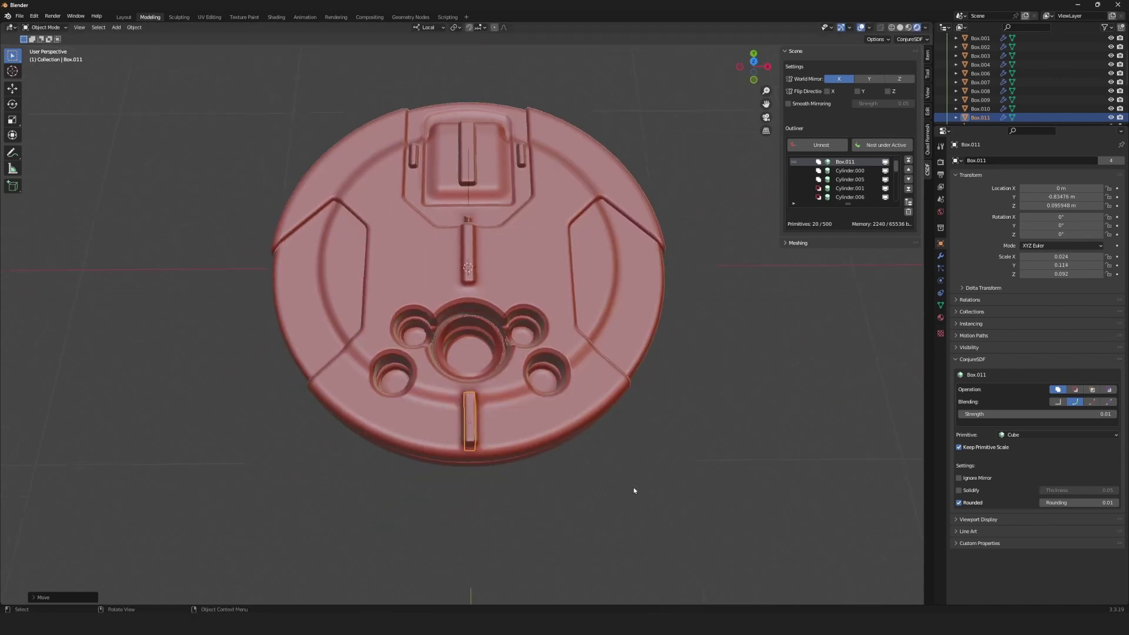
- Duplicate the rim slot as Box.012 and rotate it 45° about Z
{"action": "key", "text": "shift+d"}
{"action": "key", "text": "x"}
{"action": "left_click", "coordinate": [671, 468]}
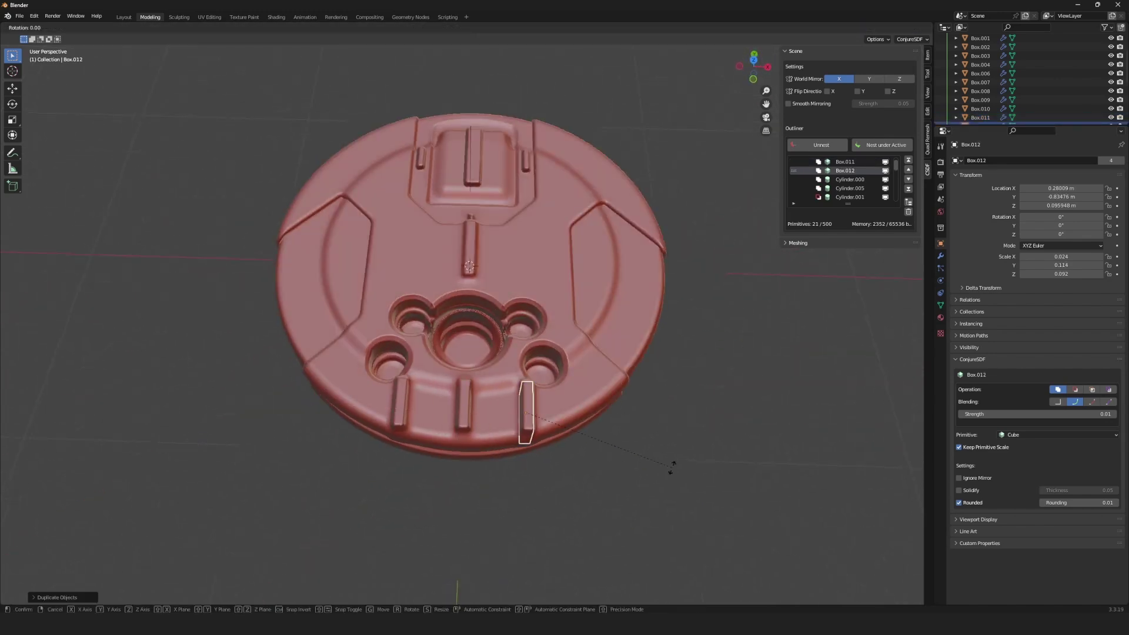
{"action": "key", "text": "r"}
{"action": "key", "text": "z"}
{"action": "key", "text": "4"}
{"action": "key", "text": "5"}
{"action": "key", "text": "Return"}
- Sink the 45° slot cutter into the disc along Z beside the lower bolt holes
{"action": "key", "text": "g"}
{"action": "key", "text": "z"}
{"action": "left_click", "coordinate": [671, 471]}
{"action": "mouse_move", "coordinate": [671, 471]}
{"action": "middle_mouse_down"}
{"action": "mouse_move", "coordinate": [732, 415]}
{"action": "mouse_move", "coordinate": [730, 459]}
{"action": "mouse_move", "coordinate": [666, 431]}
{"action": "mouse_move", "coordinate": [672, 424]}
{"action": "middle_mouse_up"}
{"action": "key", "text": "g"}
{"action": "key", "text": "z"}
{"action": "left_click", "coordinate": [731, 450]}
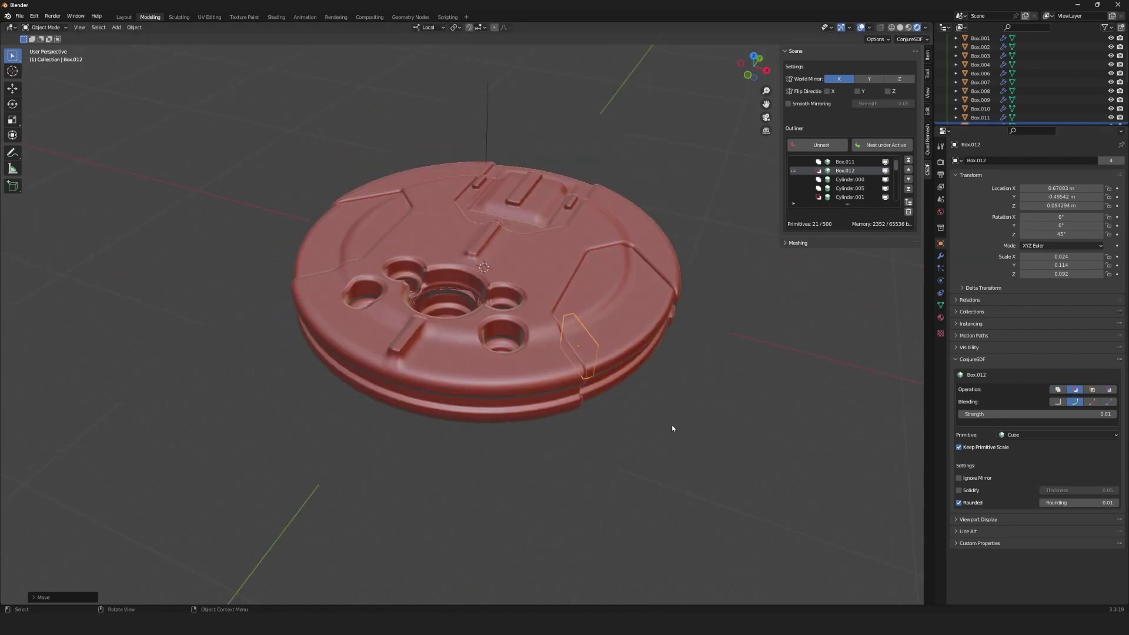
{"action": "key", "text": "g"}
{"action": "left_click", "coordinate": [862, 432]}
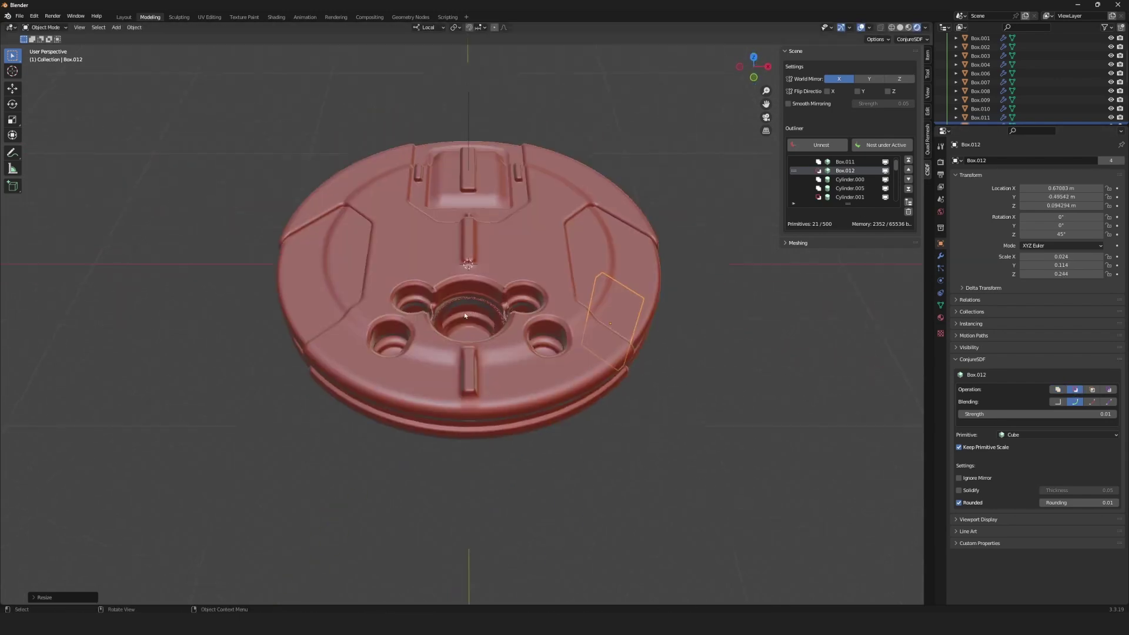
{"action": "middle_click_drag", "start_coordinate": [862, 431], "coordinate": [660, 433]}
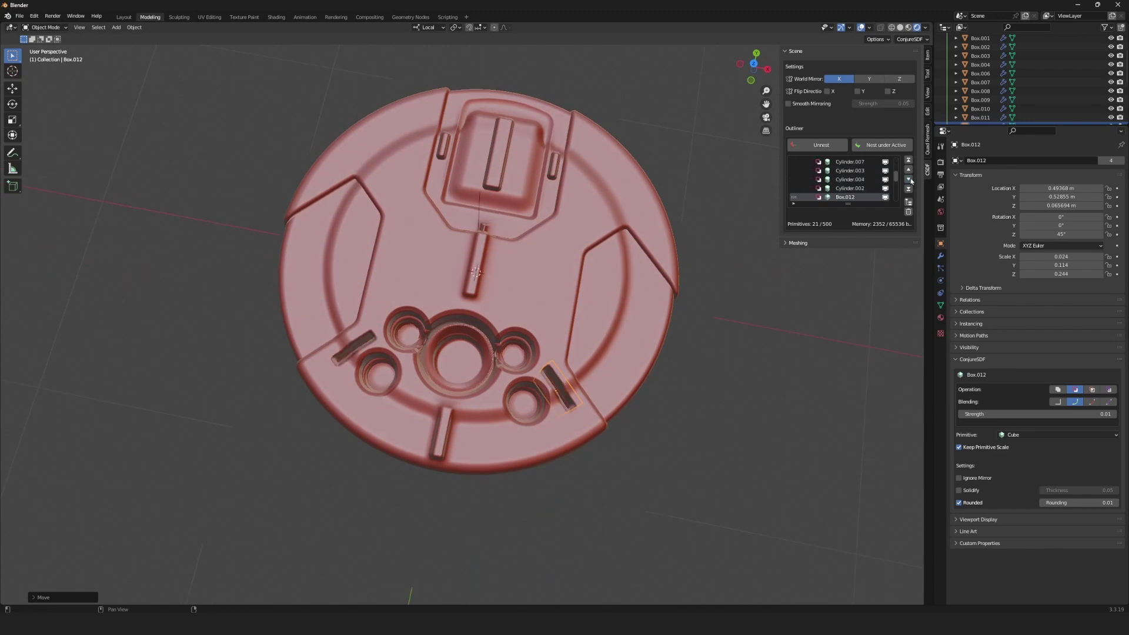
{"action": "middle_click_drag", "start_coordinate": [743, 435], "coordinate": [743, 395]}
- Shrink the angled slot's height on Z and set its vertical position
{"action": "key", "text": "g"}
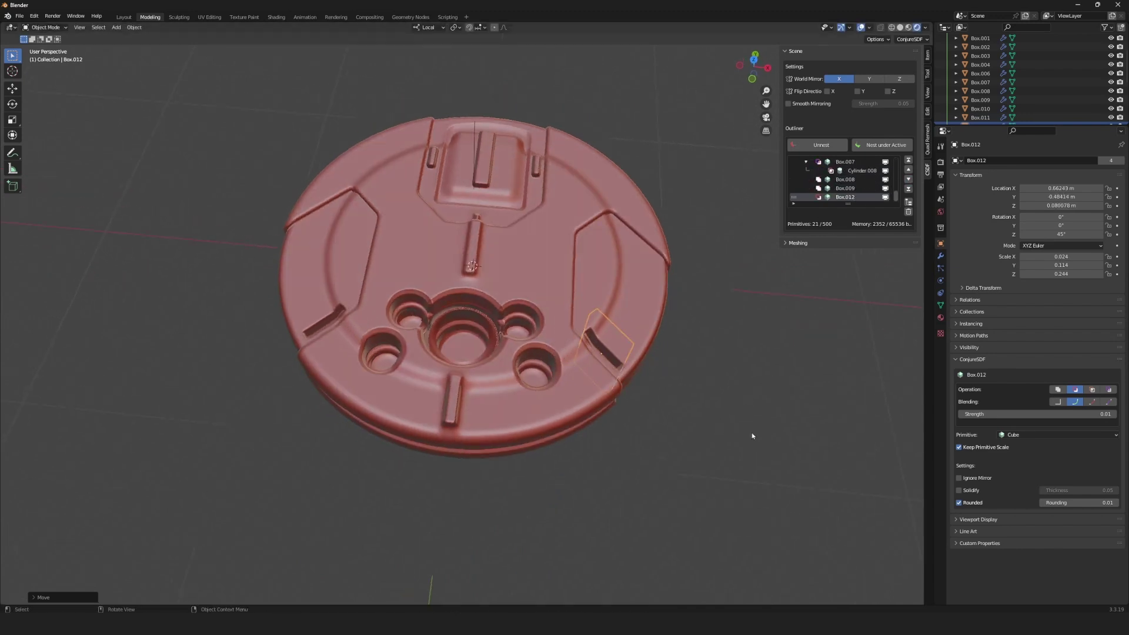
{"action": "key", "text": "s"}
{"action": "key", "text": "z"}
{"action": "left_click", "coordinate": [688, 412]}
{"action": "key", "text": "g"}
{"action": "key", "text": "z"}
{"action": "key", "text": "z"}
{"action": "left_click", "coordinate": [717, 415]}
{"action": "mouse_move", "coordinate": [716, 415]}
{"action": "middle_mouse_down"}
{"action": "mouse_move", "coordinate": [643, 456]}
{"action": "mouse_move", "coordinate": [652, 447]}
{"action": "middle_mouse_up"}
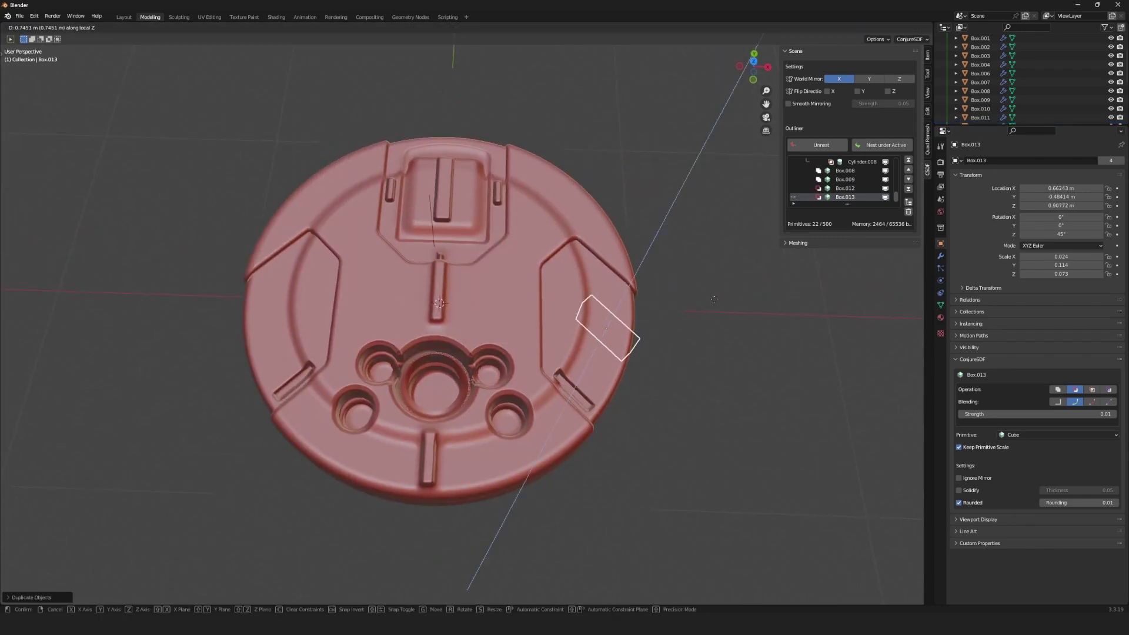
- Place a Box.013 copy along local X near the disc's right edge, undoing the last move
{"action": "left_click", "coordinate": [705, 335]}
{"action": "key", "text": "g"}
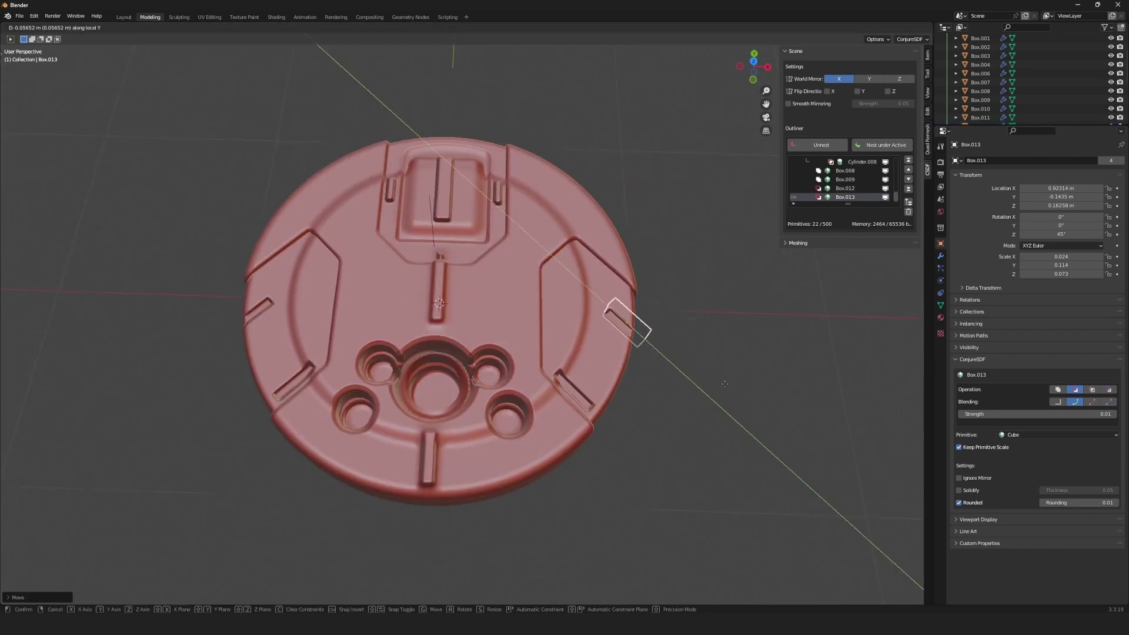
{"action": "key", "text": "x"}
{"action": "key", "text": "x"}
{"action": "left_click", "coordinate": [594, 394]}
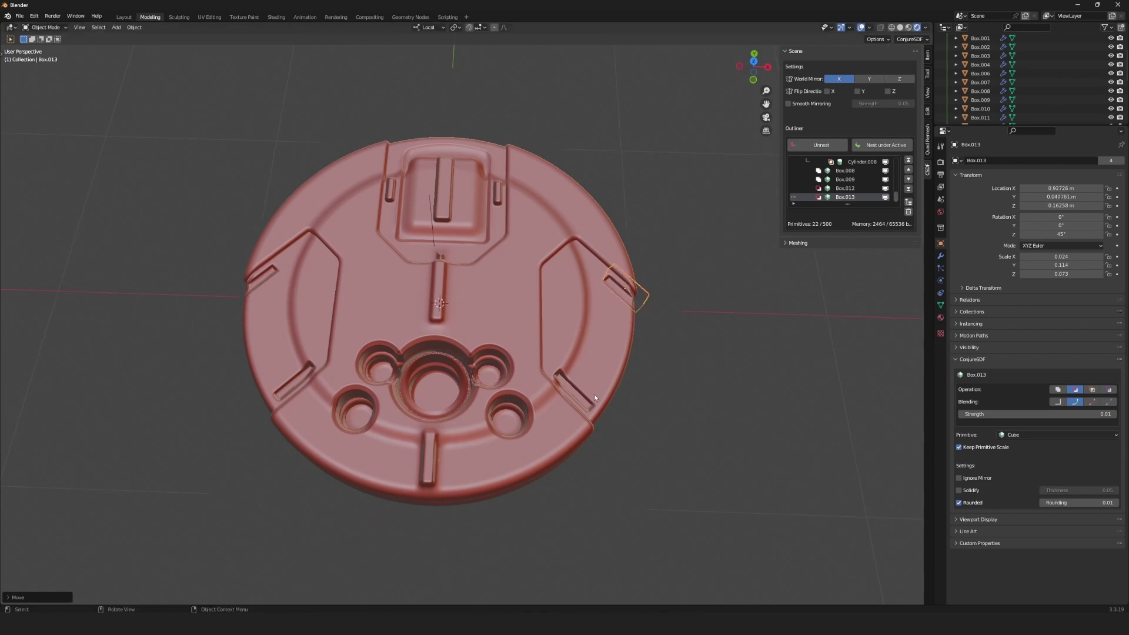
{"action": "key", "text": "ctrl+z"}
{"action": "scroll", "coordinate": [686, 340], "scroll_direction": "down", "scroll_amount": 2}
- Slide the slot copy along X nearer the centre and make it thinner on X
{"action": "scroll", "coordinate": [687, 341], "scroll_direction": "up", "scroll_amount": 4}
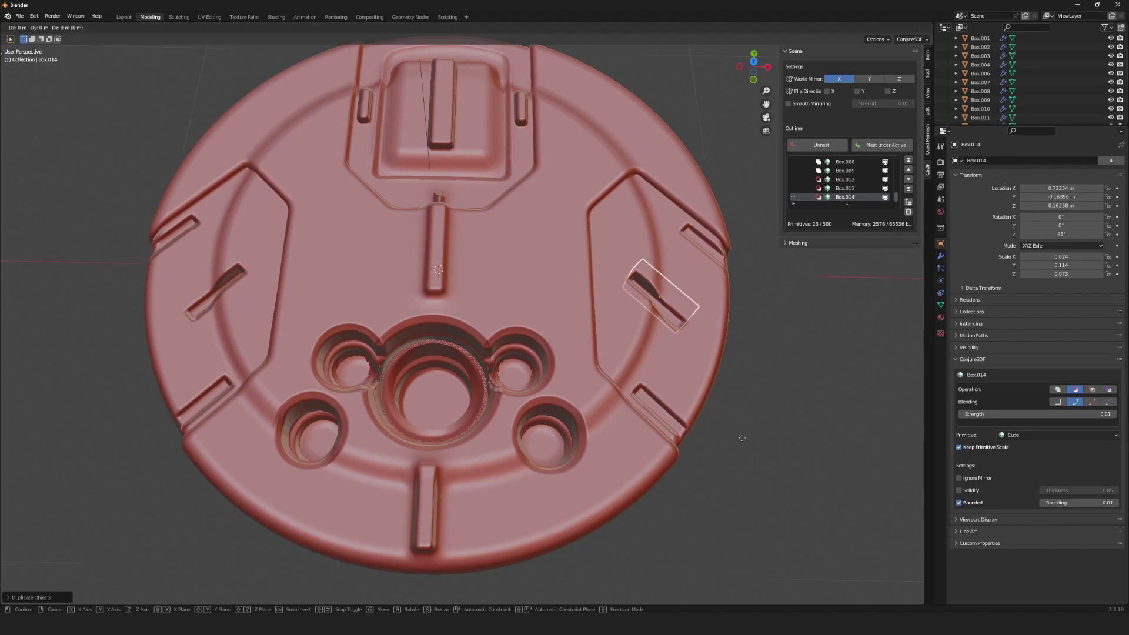
{"action": "key", "text": "x"}
{"action": "key", "text": "x"}
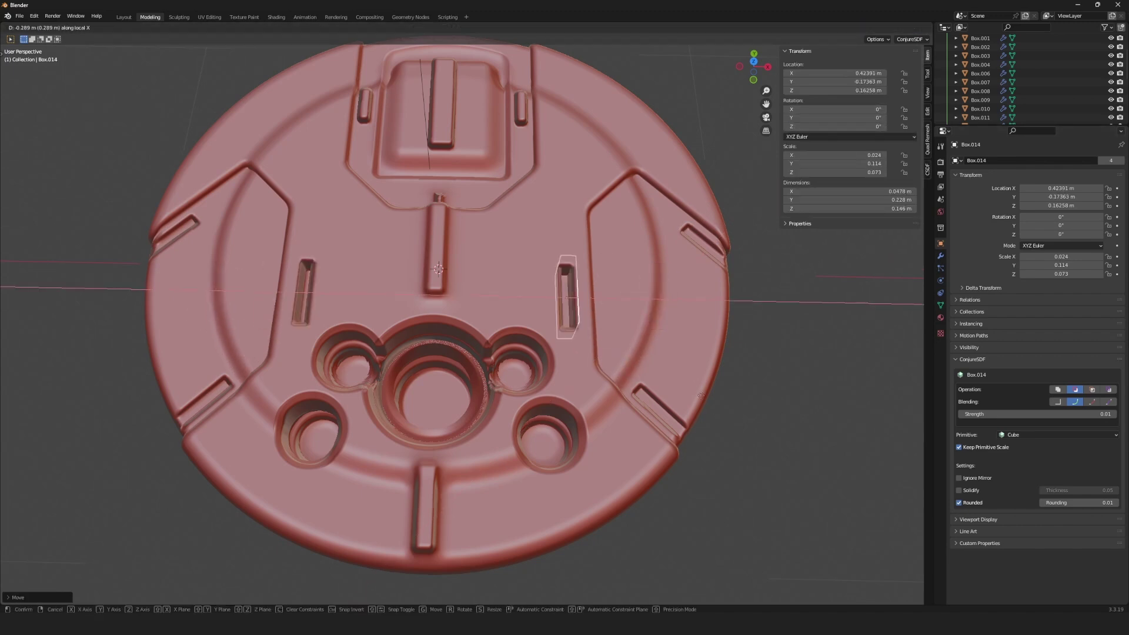
{"action": "left_click", "coordinate": [683, 382]}
{"action": "key", "text": "s"}
{"action": "key", "text": "x"}
{"action": "left_click", "coordinate": [683, 383]}
- Flatten the slot box's height on Z and shift it along its local X
{"action": "middle_click_drag", "start_coordinate": [684, 383], "coordinate": [755, 406]}
{"action": "key", "text": "s"}
{"action": "key", "text": "z"}
{"action": "key", "text": "z"}
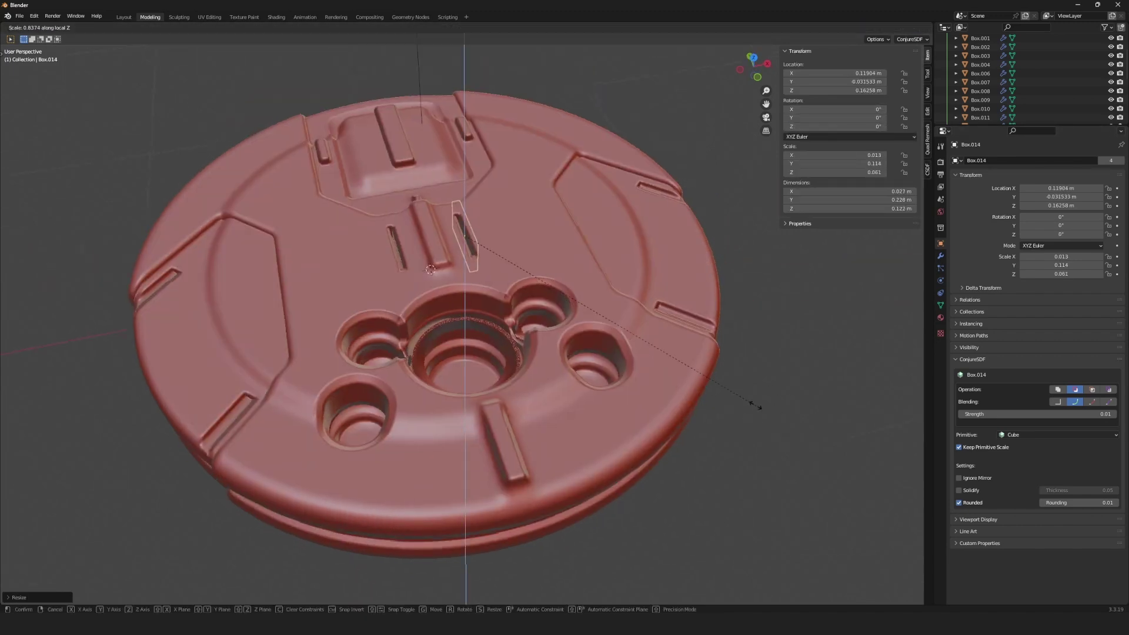
{"action": "left_click", "coordinate": [678, 351]}
{"action": "middle_click_drag", "start_coordinate": [678, 352], "coordinate": [726, 452]}
{"action": "key", "text": "g"}
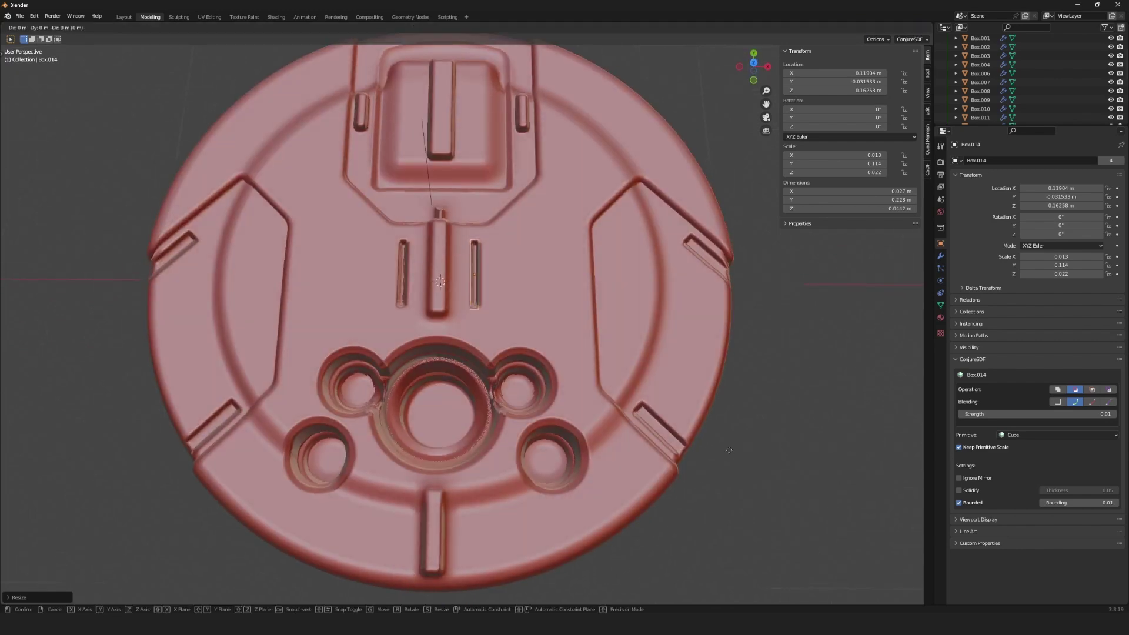
{"action": "key", "text": "x"}
{"action": "key", "text": "x"}
{"action": "left_click", "coordinate": [837, 470]}
- Shorten the slot box along its Y length
{"action": "scroll", "coordinate": [712, 478], "scroll_direction": "down", "scroll_amount": 4}
{"action": "scroll", "coordinate": [687, 465], "scroll_direction": "up", "scroll_amount": 2}
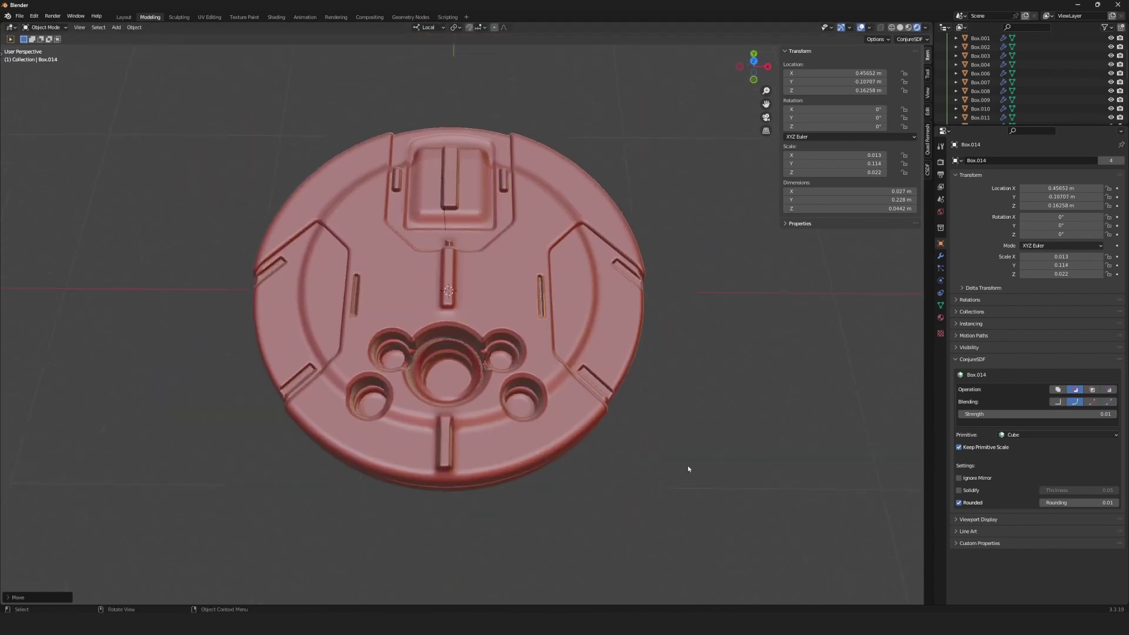
{"action": "left_click", "coordinate": [773, 438]}
{"action": "key", "text": "s"}
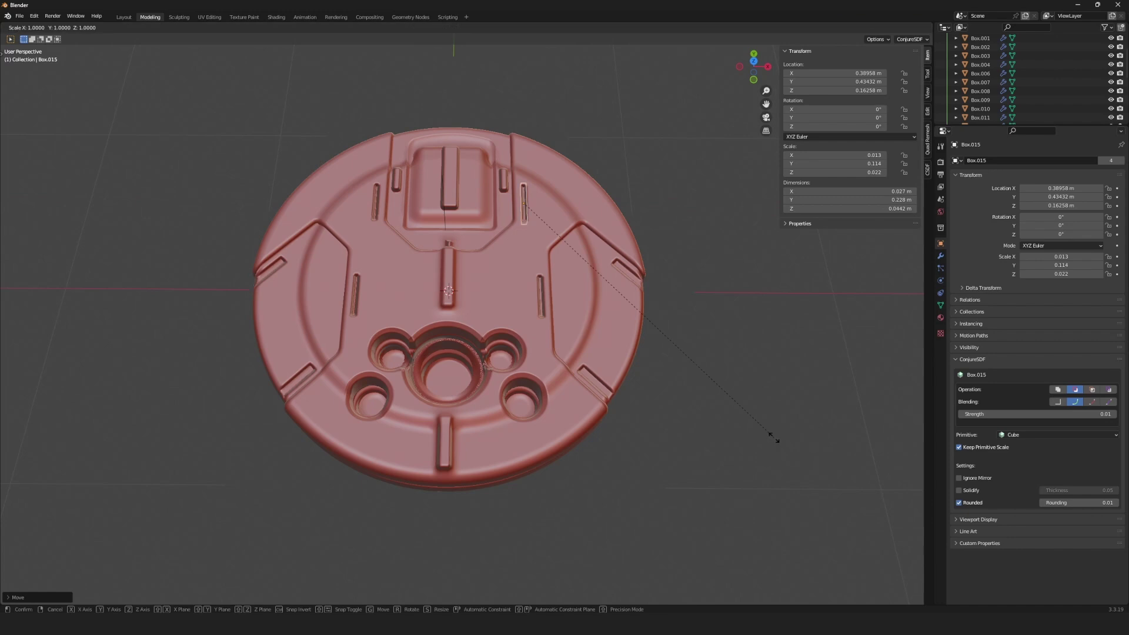
{"action": "key", "text": "y"}
{"action": "key", "text": "y"}
{"action": "left_click", "coordinate": [703, 331]}
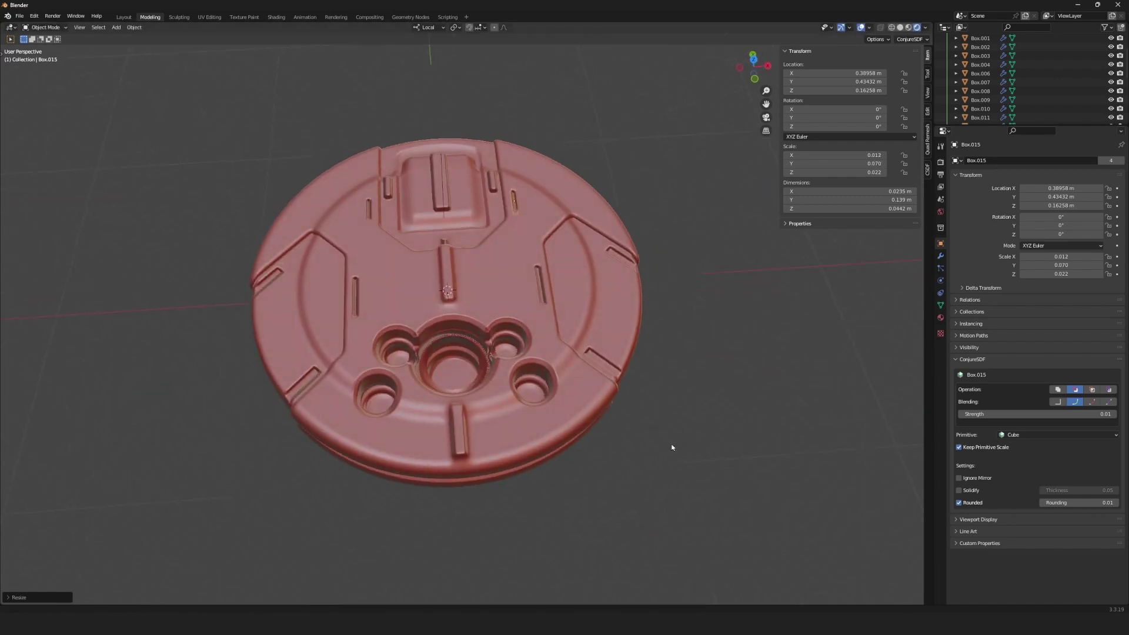
{"action": "middle_click_drag", "start_coordinate": [673, 448], "coordinate": [623, 457]}
- Duplicate the slot box lower on the disc along Y and rotate the copy 45°
{"action": "key", "text": "shift+d"}
{"action": "key", "text": "y"}
{"action": "key", "text": "y"}
{"action": "left_click", "coordinate": [635, 409]}
{"action": "mouse_move", "coordinate": [635, 409]}
{"action": "middle_mouse_down"}
{"action": "mouse_move", "coordinate": [623, 353]}
{"action": "mouse_move", "coordinate": [617, 456]}
{"action": "mouse_move", "coordinate": [559, 419]}
{"action": "middle_mouse_up"}
{"action": "type", "text": "r45"}
{"action": "key", "text": "Return"}
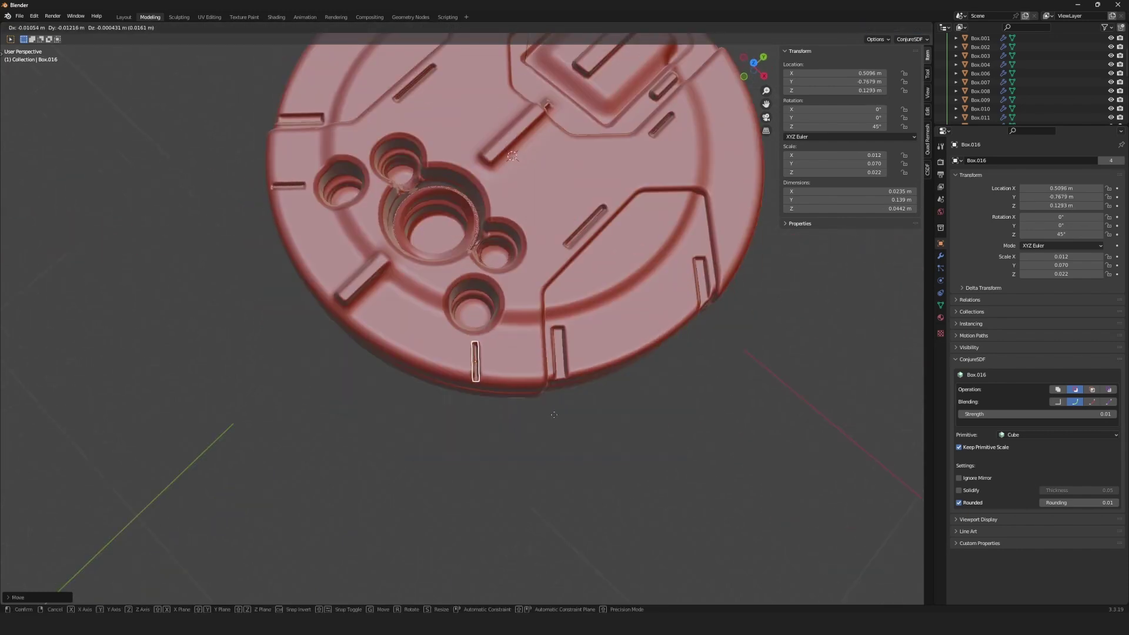
- Show the SDF scene settings and primitive list and inspect the disc
{"action": "scroll", "coordinate": [588, 441], "scroll_direction": "down", "scroll_amount": 5}
{"action": "mouse_move", "coordinate": [594, 453]}
{"action": "middle_mouse_down"}
{"action": "mouse_move", "coordinate": [598, 368]}
{"action": "mouse_move", "coordinate": [551, 378]}
{"action": "mouse_move", "coordinate": [552, 446]}
{"action": "middle_mouse_up"}
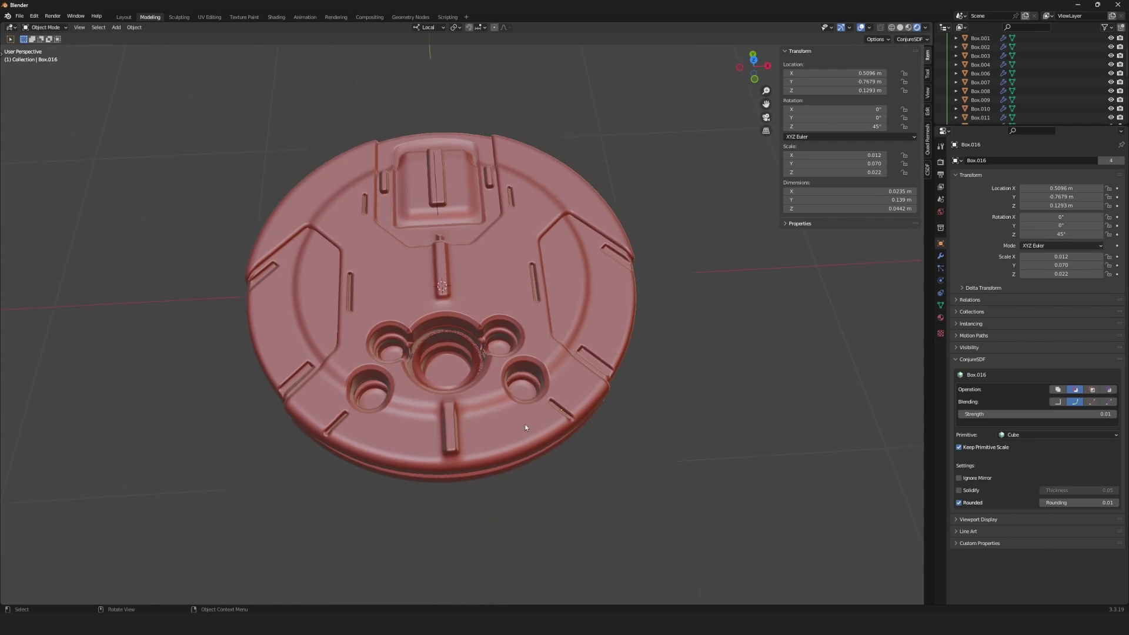
{"action": "left_click", "coordinate": [927, 171]}
{"action": "mouse_move", "coordinate": [700, 412]}
{"action": "middle_mouse_down"}
{"action": "mouse_move", "coordinate": [701, 259]}
{"action": "mouse_move", "coordinate": [692, 430]}
{"action": "middle_mouse_up"}
- Add a Cylinder SDF, scale it, and move it onto the disc's right side panel
{"action": "key", "text": "shift+a"}
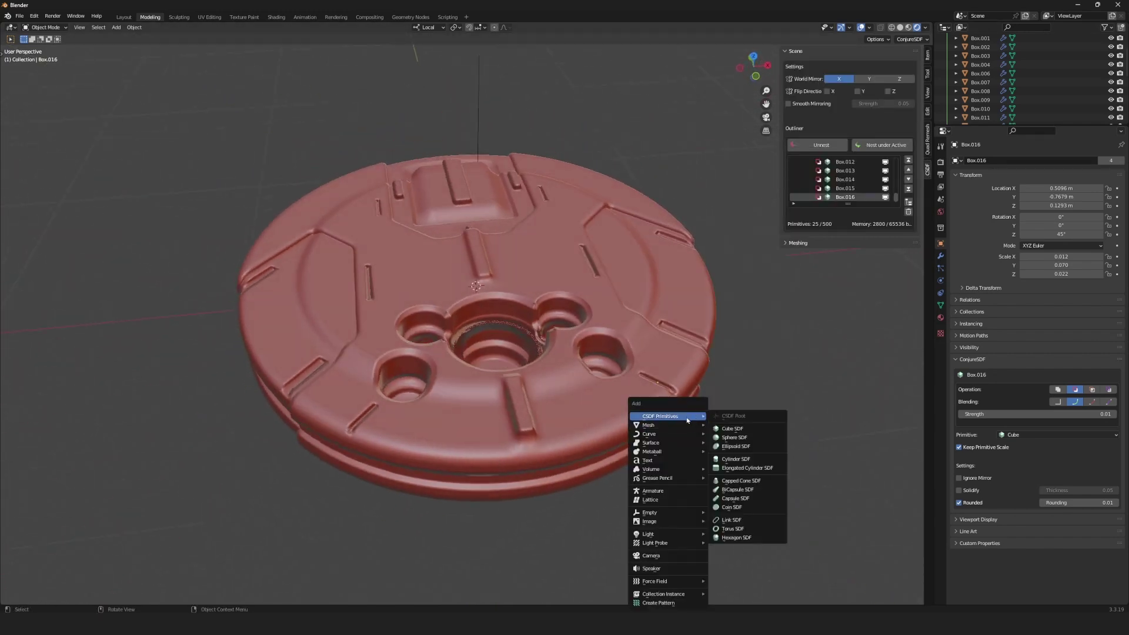
{"action": "left_click", "coordinate": [735, 459]}
{"action": "key", "text": "s"}
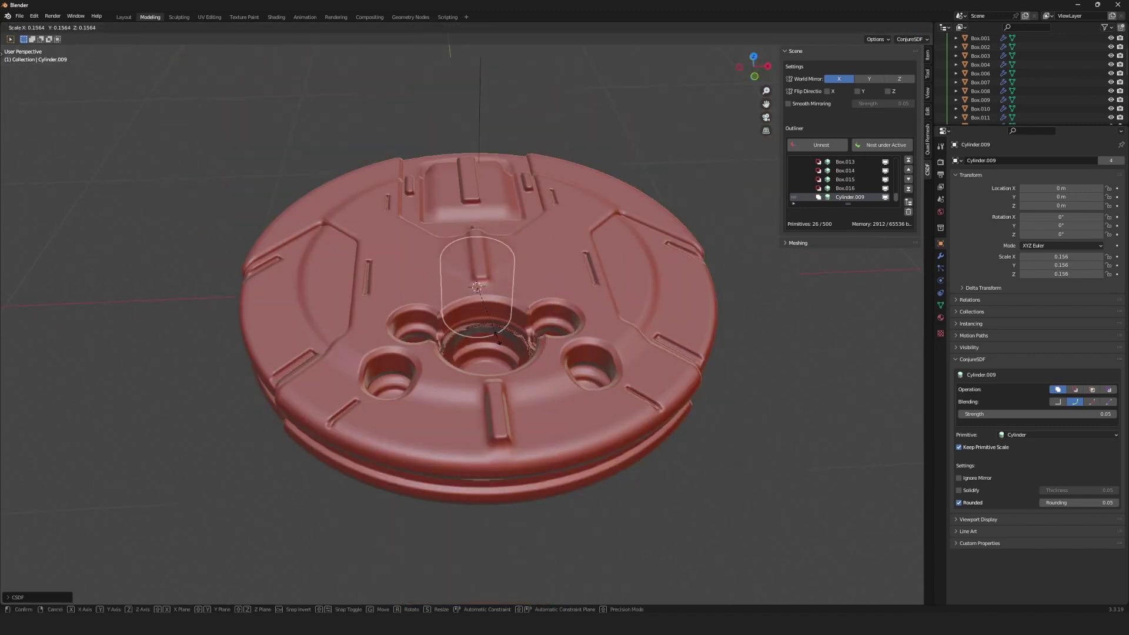
{"action": "left_click", "coordinate": [770, 448]}
{"action": "key", "text": "s"}
{"action": "left_click", "coordinate": [844, 457]}
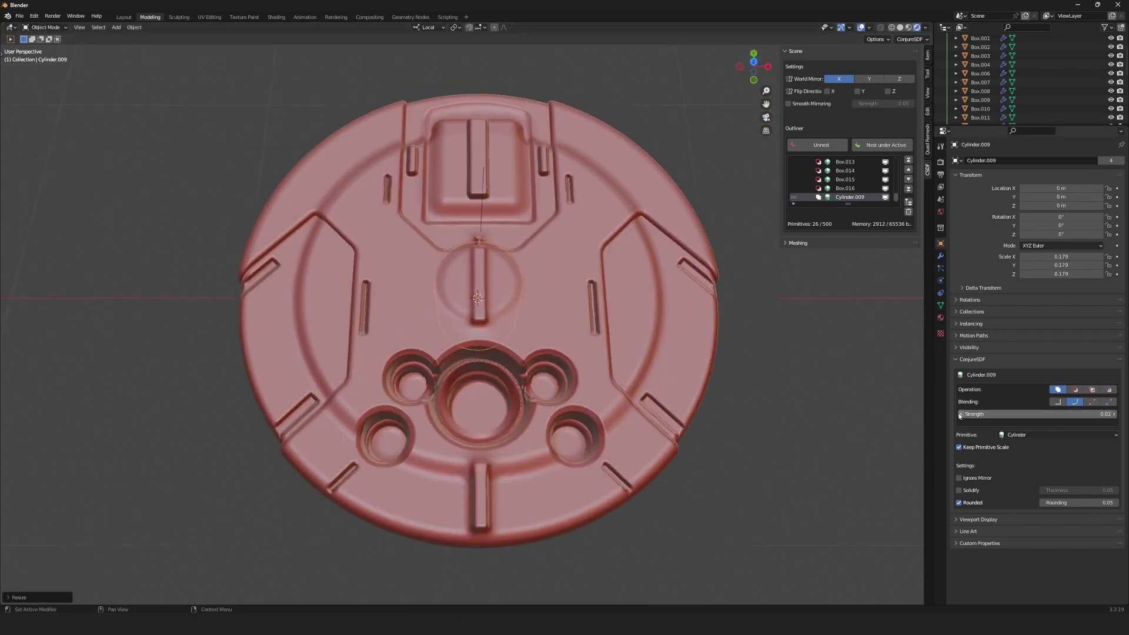
{"action": "key", "text": "ctrl+c"}
{"action": "key", "text": "ctrl+v"}
{"action": "middle_click_drag", "start_coordinate": [1082, 503], "coordinate": [822, 468]}
{"action": "key", "text": "g"}
{"action": "left_click", "coordinate": [157, 509]}
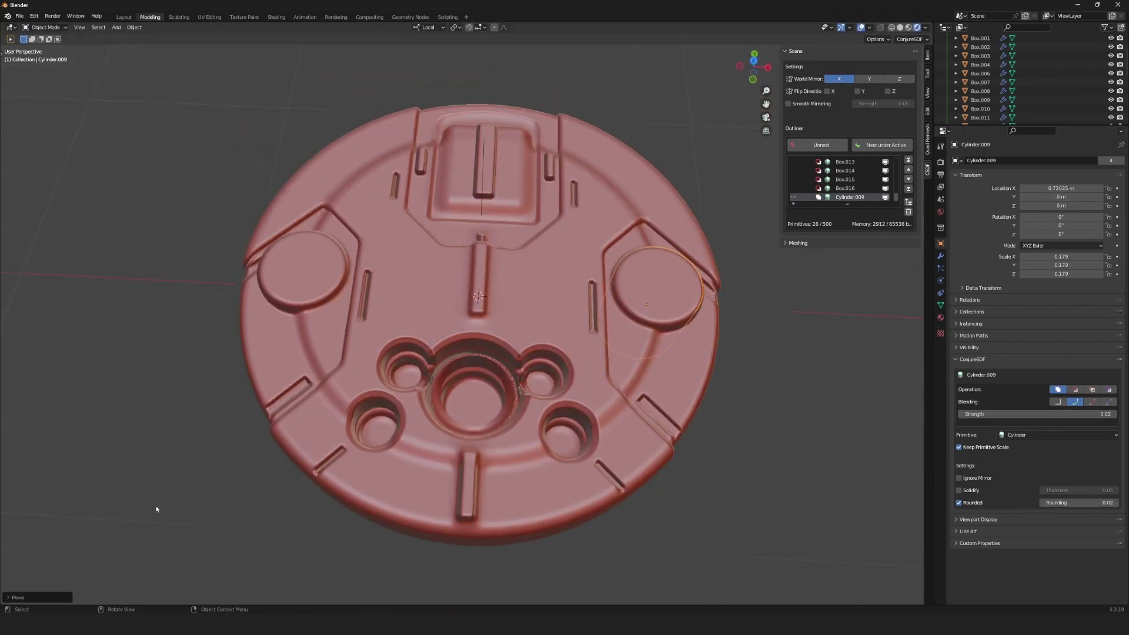
- Narrow the cylinder, raise it along Z, and shrink it into a small bolt hole
{"action": "middle_click_drag", "start_coordinate": [157, 509], "coordinate": [656, 488]}
{"action": "key", "text": "s"}
{"action": "key", "text": "shift+z"}
{"action": "left_click", "coordinate": [652, 334]}
{"action": "middle_click_drag", "start_coordinate": [651, 334], "coordinate": [887, 471]}
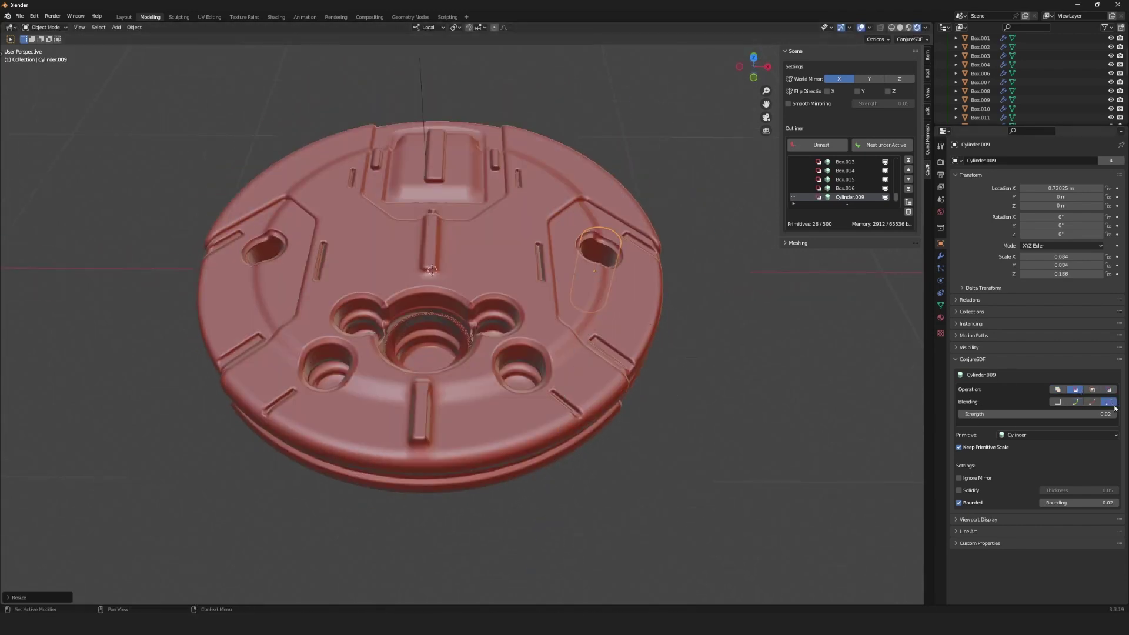
{"action": "mouse_move", "coordinate": [1114, 408]}
{"action": "middle_mouse_down"}
{"action": "mouse_move", "coordinate": [658, 424]}
{"action": "mouse_move", "coordinate": [686, 461]}
{"action": "middle_mouse_up"}
{"action": "key", "text": "g"}
{"action": "key", "text": "z"}
{"action": "left_click", "coordinate": [659, 423]}
{"action": "key", "text": "s"}
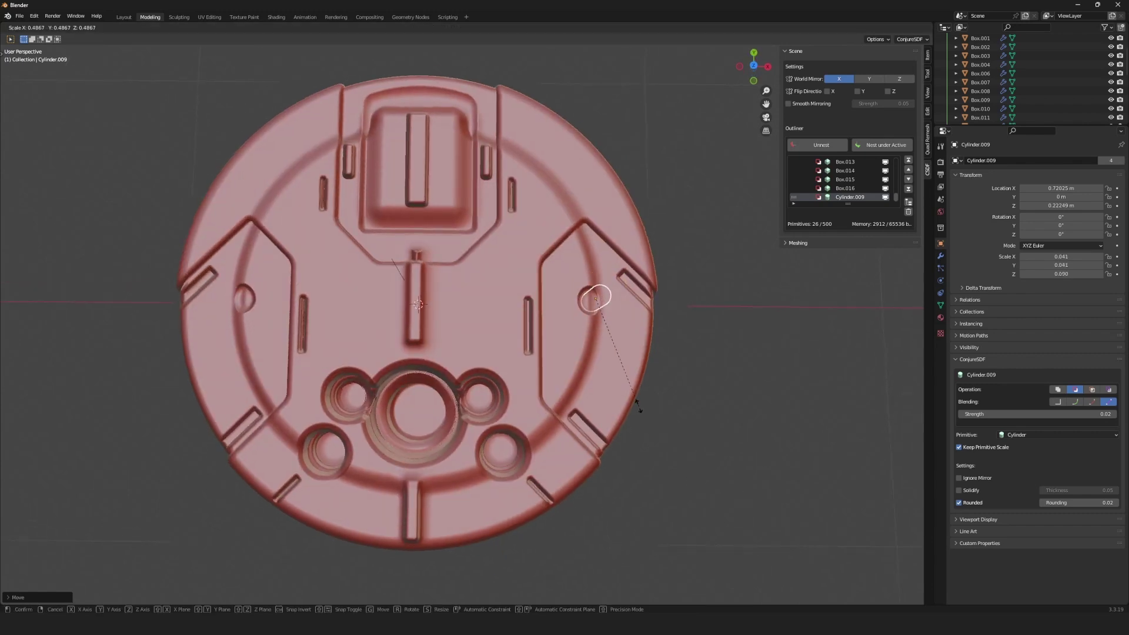
{"action": "middle_click_drag", "start_coordinate": [638, 406], "coordinate": [713, 438]}
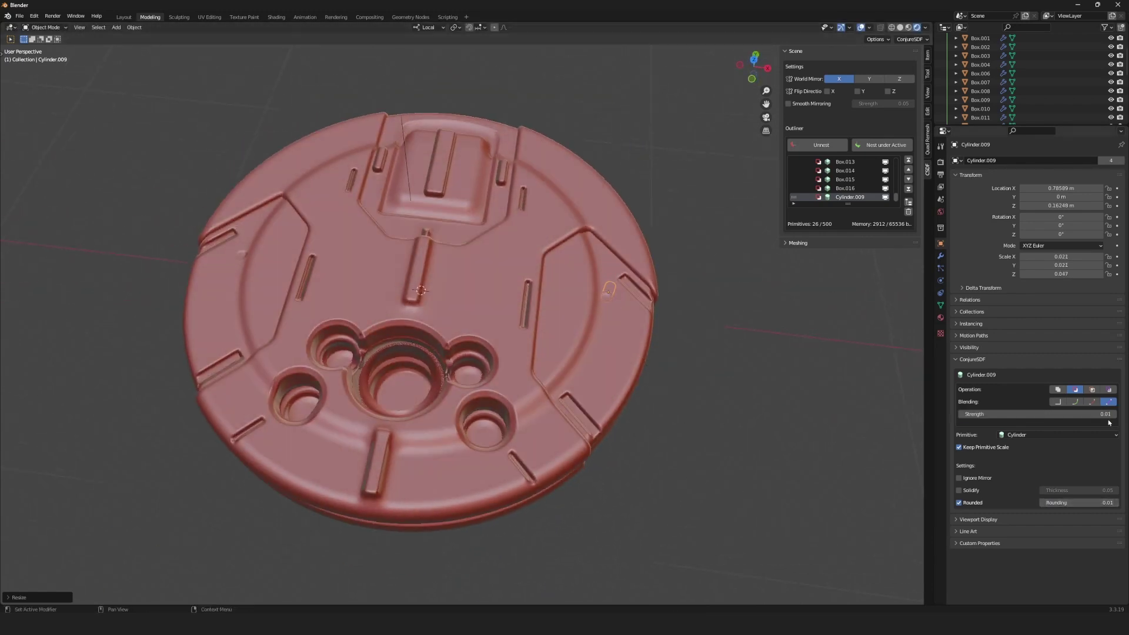
- Reposition the bolt hole and place a duplicate hole on the disc
{"action": "key", "text": "g"}
{"action": "left_click", "coordinate": [725, 453]}
{"action": "middle_click_drag", "start_coordinate": [726, 454], "coordinate": [712, 440]}
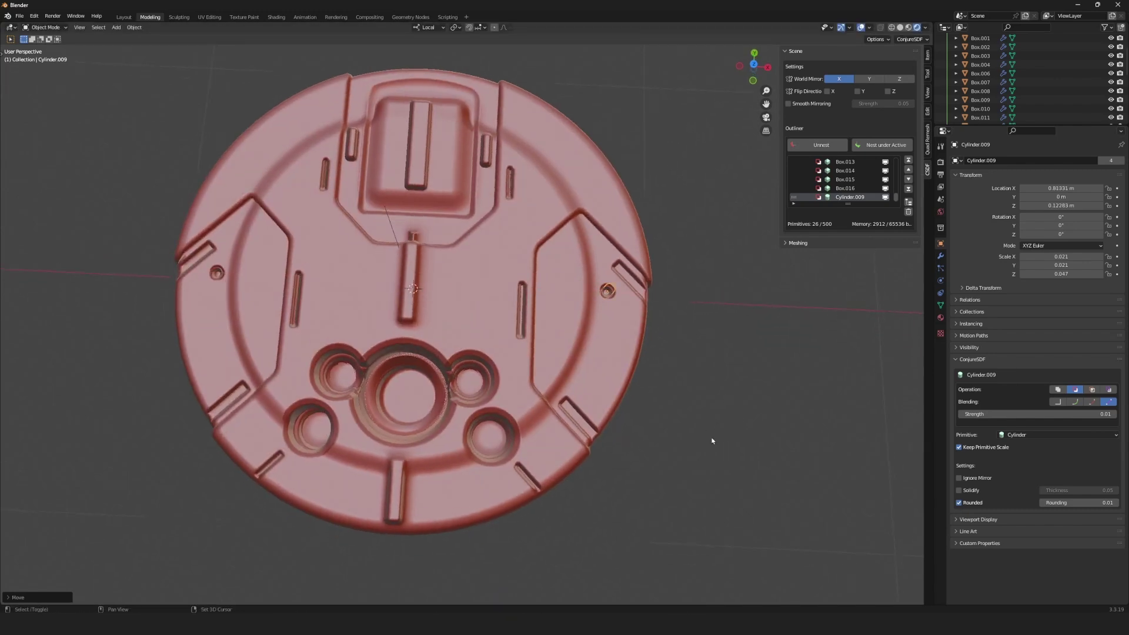
{"action": "left_click", "coordinate": [735, 532]}
{"action": "middle_click_drag", "start_coordinate": [737, 531], "coordinate": [659, 461]}
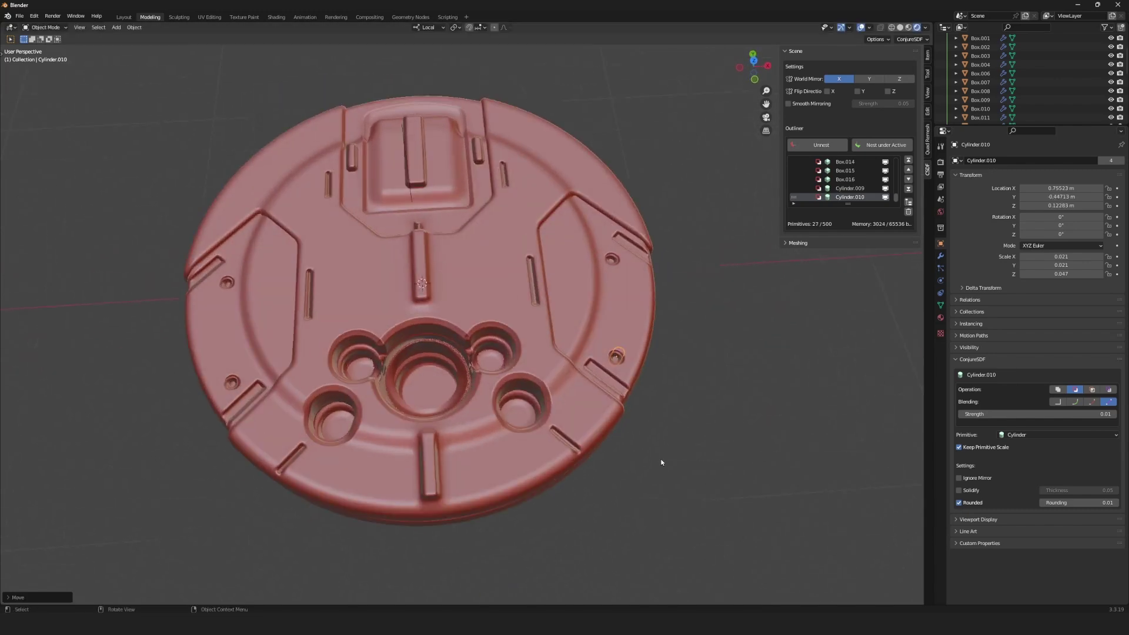
- Duplicate the bolt hole again along Y and inspect the holes across the disc
{"action": "key", "text": "shift+d"}
{"action": "key", "text": "y"}
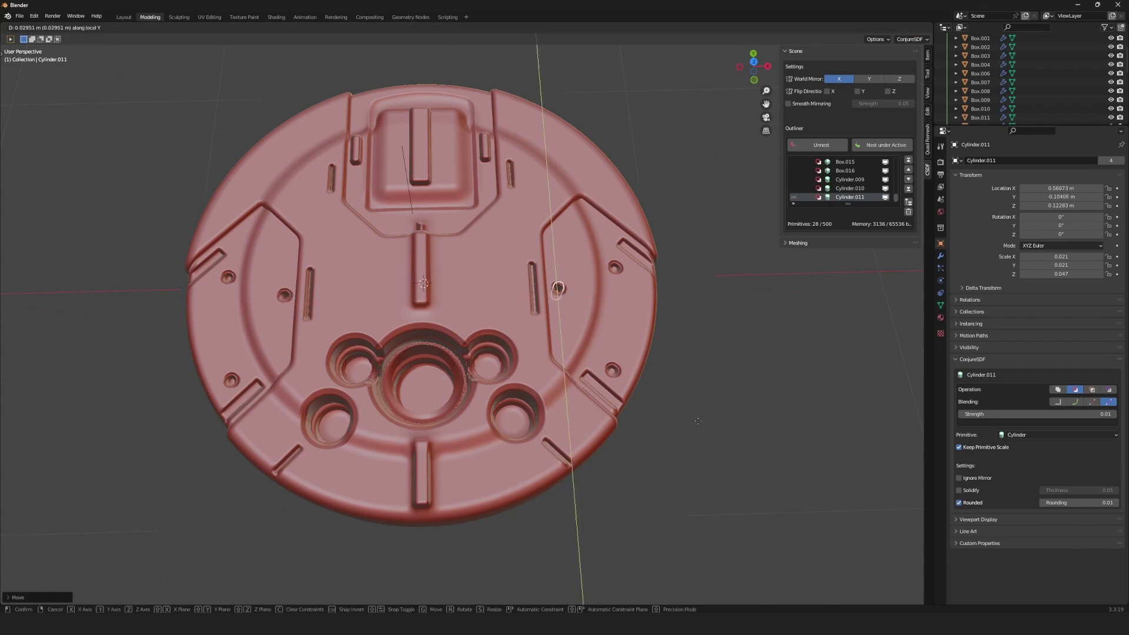
{"action": "scroll", "coordinate": [646, 412], "scroll_direction": "down", "scroll_amount": 3}
{"action": "mouse_move", "coordinate": [647, 411]}
{"action": "middle_mouse_down"}
{"action": "mouse_move", "coordinate": [666, 444]}
{"action": "mouse_move", "coordinate": [863, 203]}
{"action": "middle_mouse_up"}
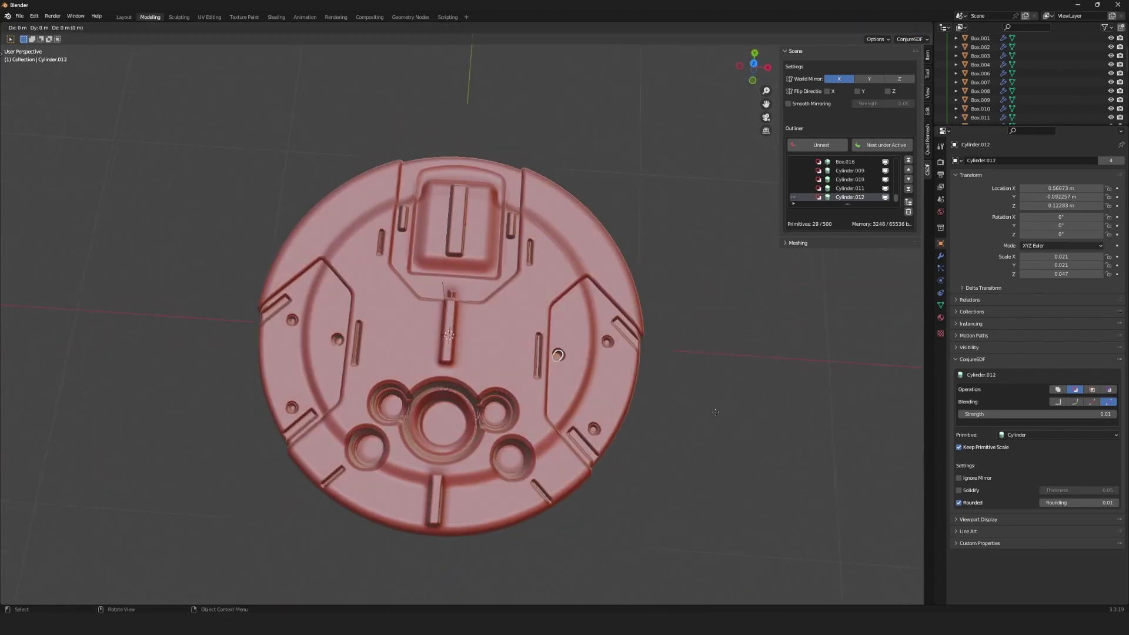
{"action": "left_click", "coordinate": [717, 356]}
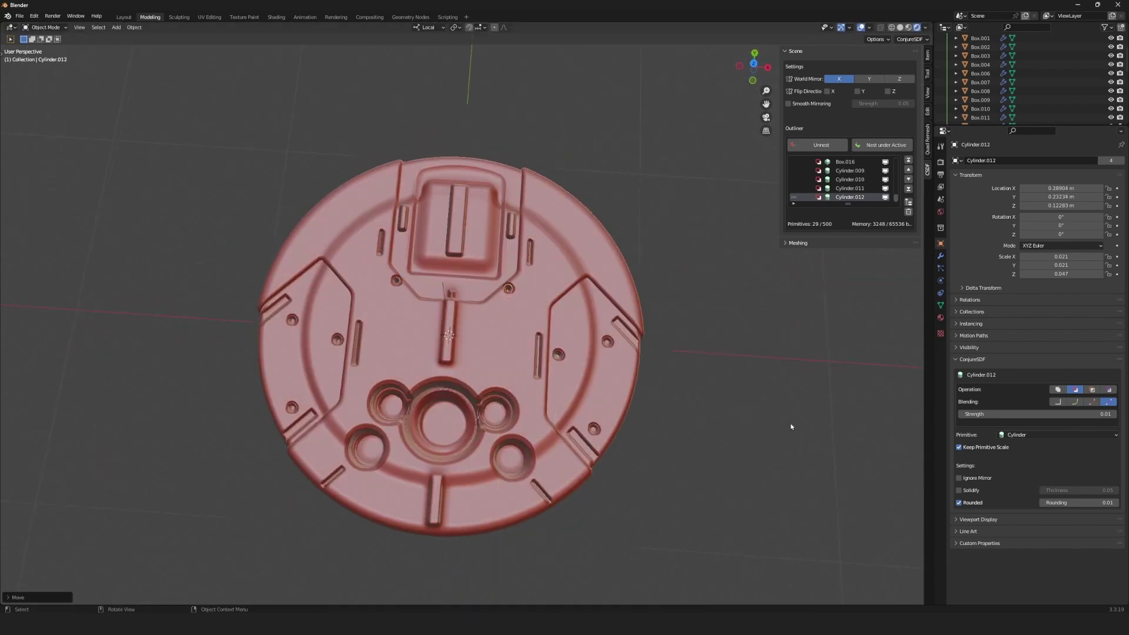
{"action": "mouse_move", "coordinate": [716, 356]}
{"action": "middle_mouse_down"}
{"action": "mouse_move", "coordinate": [690, 480]}
{"action": "mouse_move", "coordinate": [588, 469]}
{"action": "middle_mouse_up"}
{"action": "scroll", "coordinate": [689, 480], "scroll_direction": "down", "scroll_amount": 3}
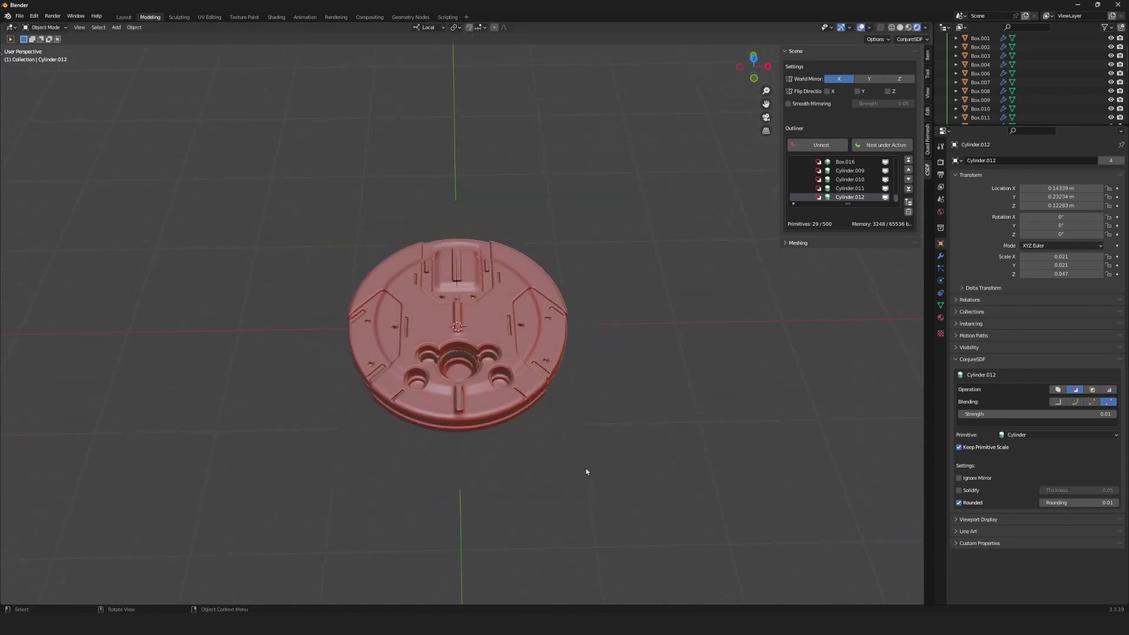
{"action": "scroll", "coordinate": [588, 469], "scroll_direction": "up", "scroll_amount": 2}
{"action": "scroll", "coordinate": [635, 447], "scroll_direction": "up", "scroll_amount": 1}
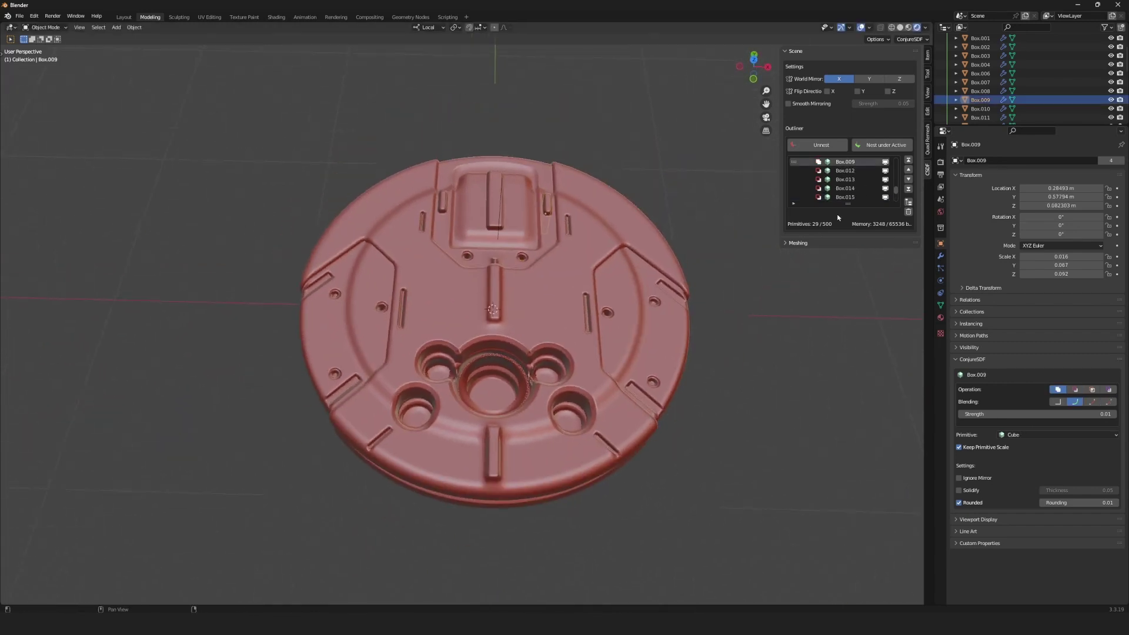
- Add a small Cube SDF and place it right of centre along local X
{"action": "left_click", "coordinate": [731, 441]}
{"action": "mouse_move", "coordinate": [731, 441]}
{"action": "middle_mouse_down"}
{"action": "mouse_move", "coordinate": [642, 441]}
{"action": "mouse_move", "coordinate": [723, 474]}
{"action": "middle_mouse_up"}
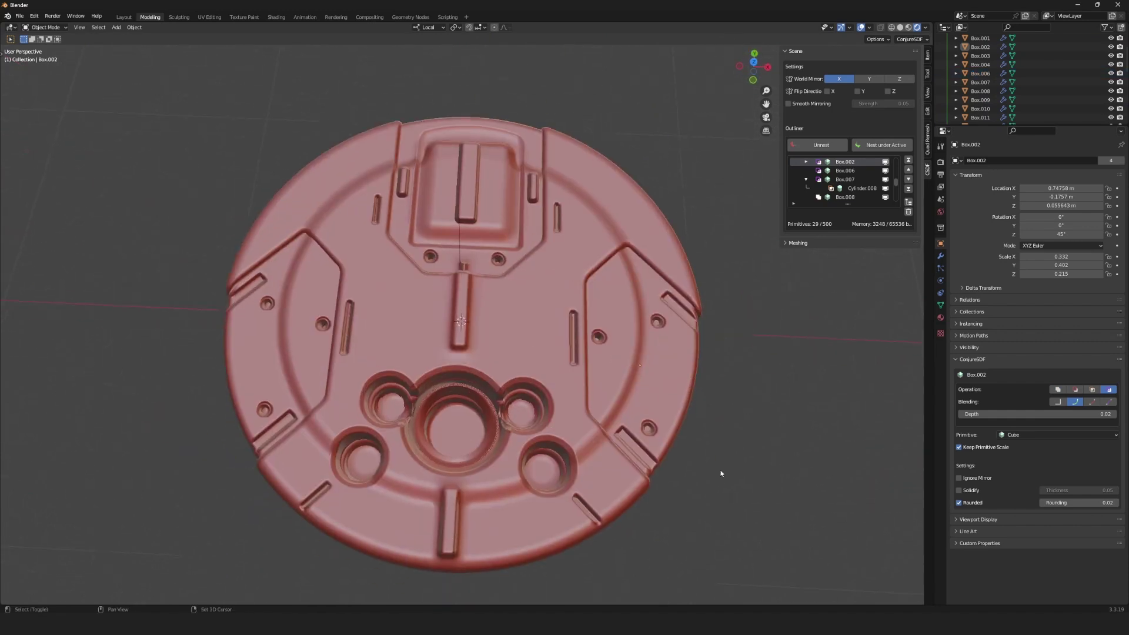
{"action": "key", "text": "shift+a"}
{"action": "left_click", "coordinate": [786, 429]}
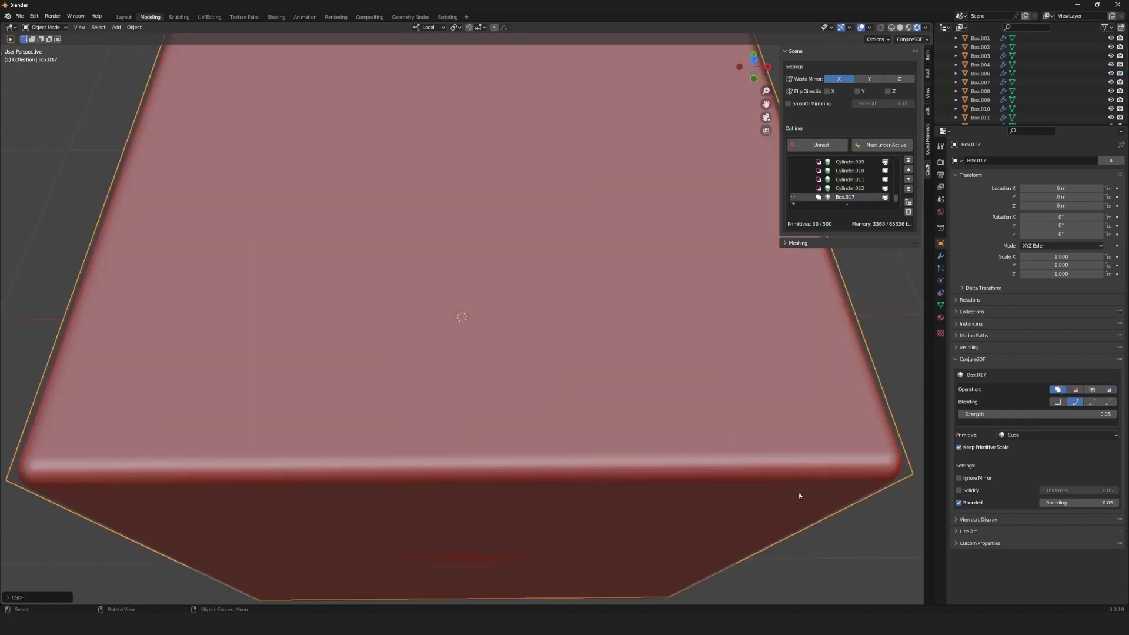
{"action": "key", "text": "s"}
{"action": "middle_click_drag", "start_coordinate": [705, 442], "coordinate": [705, 443]}
{"action": "key", "text": "g"}
{"action": "key", "text": "x"}
{"action": "key", "text": "x"}
{"action": "left_click", "coordinate": [764, 439]}
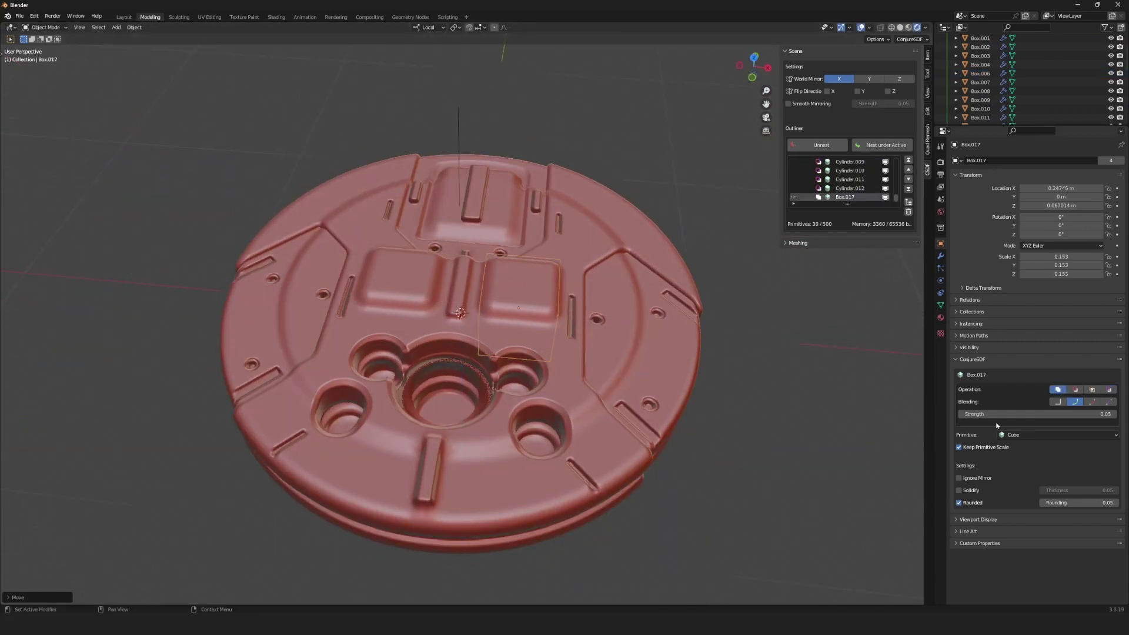
- Set the box's blend strength to zero, squash it thin along X, and shift it along Y
{"action": "left_click", "coordinate": [962, 415]}
{"action": "key", "text": "s"}
{"action": "left_click", "coordinate": [764, 465]}
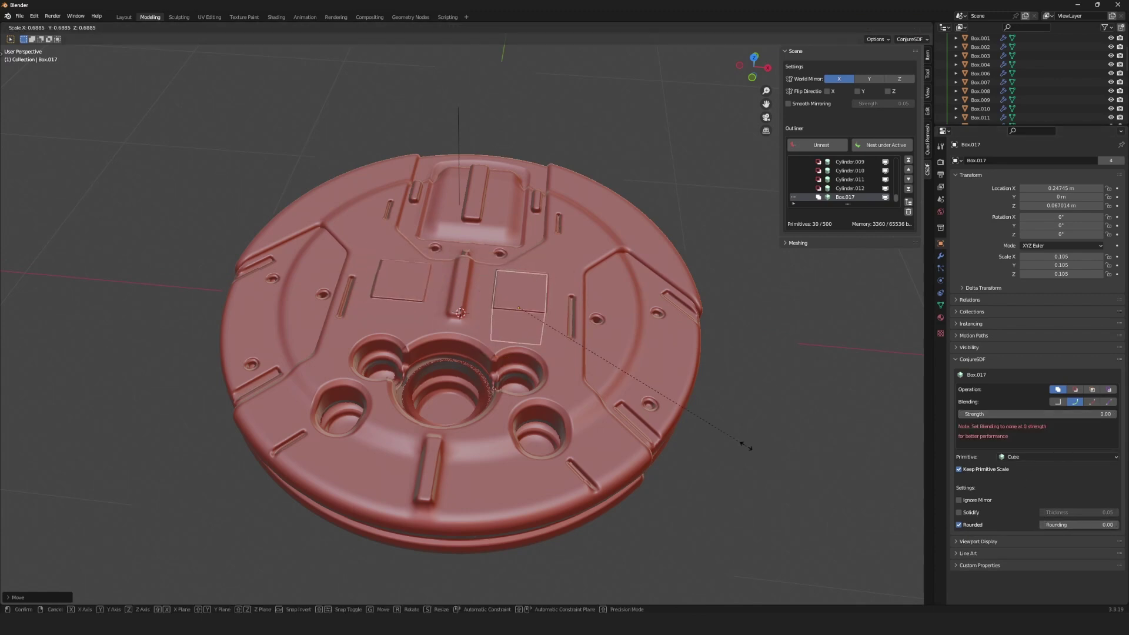
{"action": "middle_click_drag", "start_coordinate": [765, 465], "coordinate": [705, 423]}
{"action": "key", "text": "s"}
{"action": "key", "text": "x"}
{"action": "key", "text": "x"}
{"action": "left_click", "coordinate": [542, 309]}
{"action": "middle_click_drag", "start_coordinate": [541, 309], "coordinate": [729, 506]}
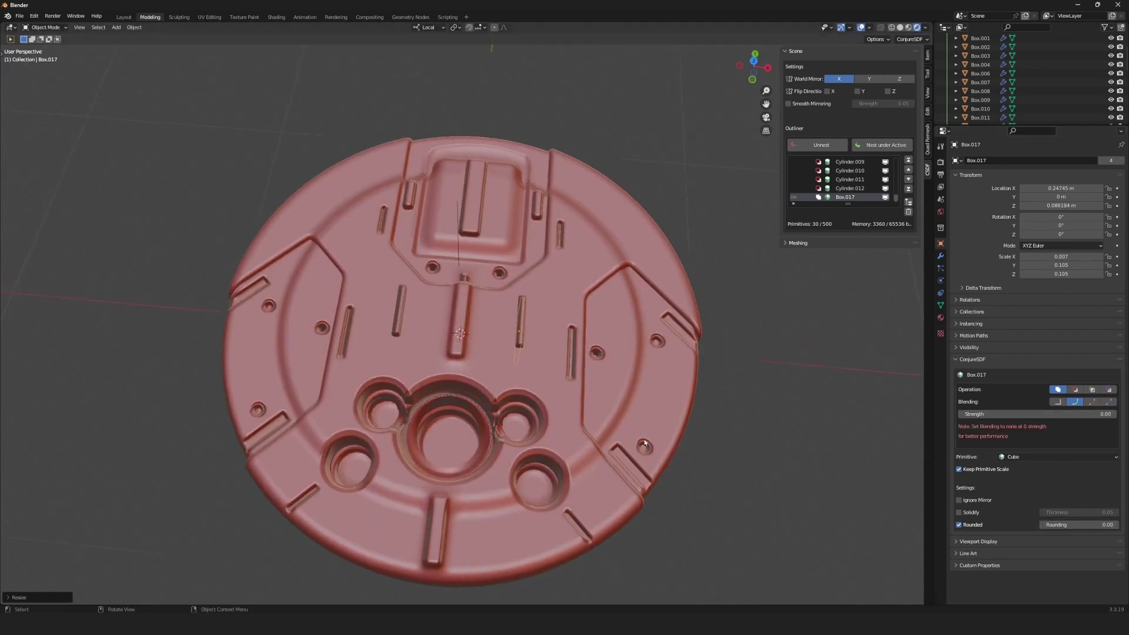
{"action": "key", "text": "g"}
{"action": "key", "text": "y"}
{"action": "left_click", "coordinate": [734, 488]}
- Rotate the slot box 45° about Z, reposition it, and make it narrower
{"action": "key", "text": "r"}
{"action": "key", "text": "z"}
{"action": "key", "text": "z"}
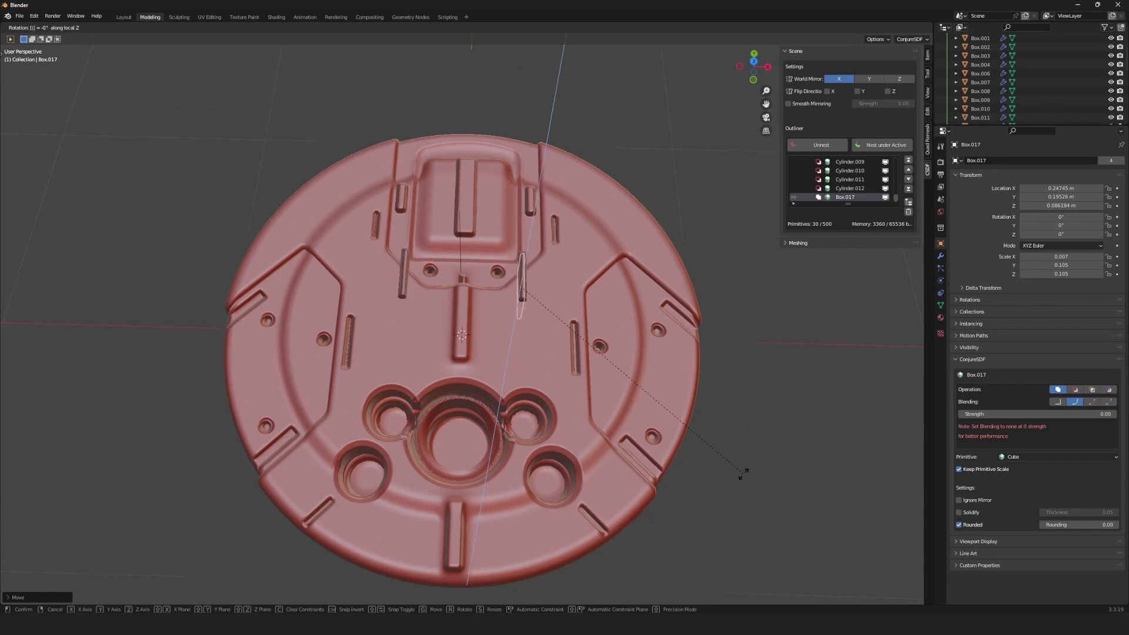
{"action": "type", "text": "45"}
{"action": "key", "text": "Return"}
{"action": "mouse_move", "coordinate": [743, 474]}
{"action": "middle_mouse_down"}
{"action": "mouse_move", "coordinate": [675, 466]}
{"action": "mouse_move", "coordinate": [712, 452]}
{"action": "middle_mouse_up"}
{"action": "key", "text": "g"}
{"action": "key", "text": "y"}
{"action": "left_click", "coordinate": [686, 456]}
{"action": "key", "text": "g"}
{"action": "key", "text": "x"}
{"action": "key", "text": "s"}
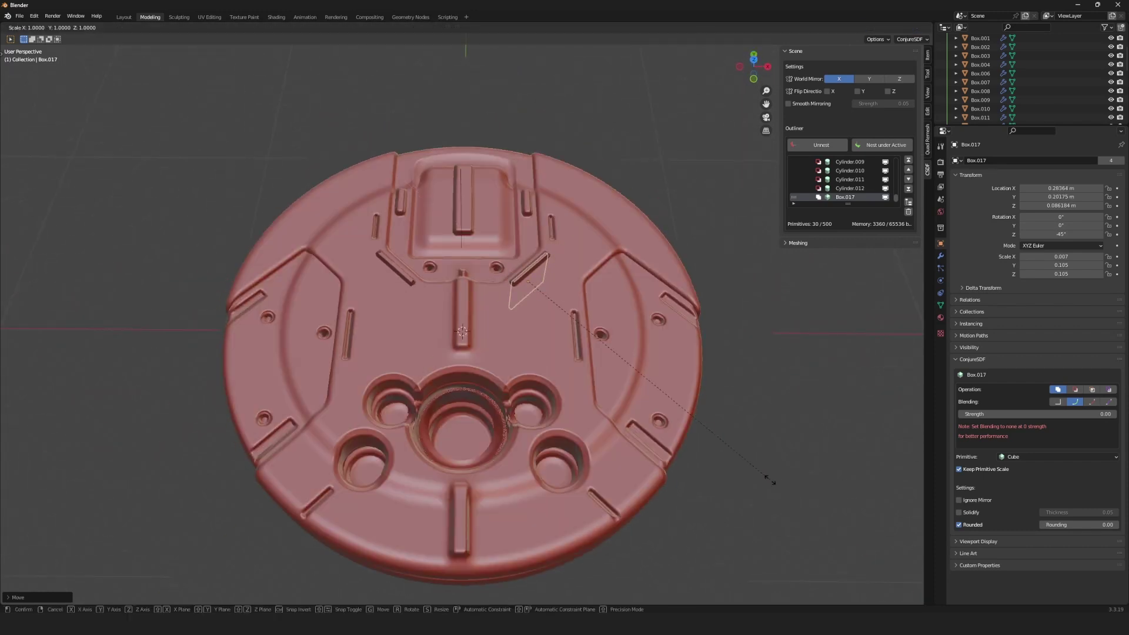
{"action": "left_click", "coordinate": [603, 500]}
- Move the slot along its local X, set blend strength to 0.01, and undo an unwanted duplicate
{"action": "middle_click_drag", "start_coordinate": [603, 500], "coordinate": [699, 529]}
{"action": "key", "text": "g"}
{"action": "key", "text": "y"}
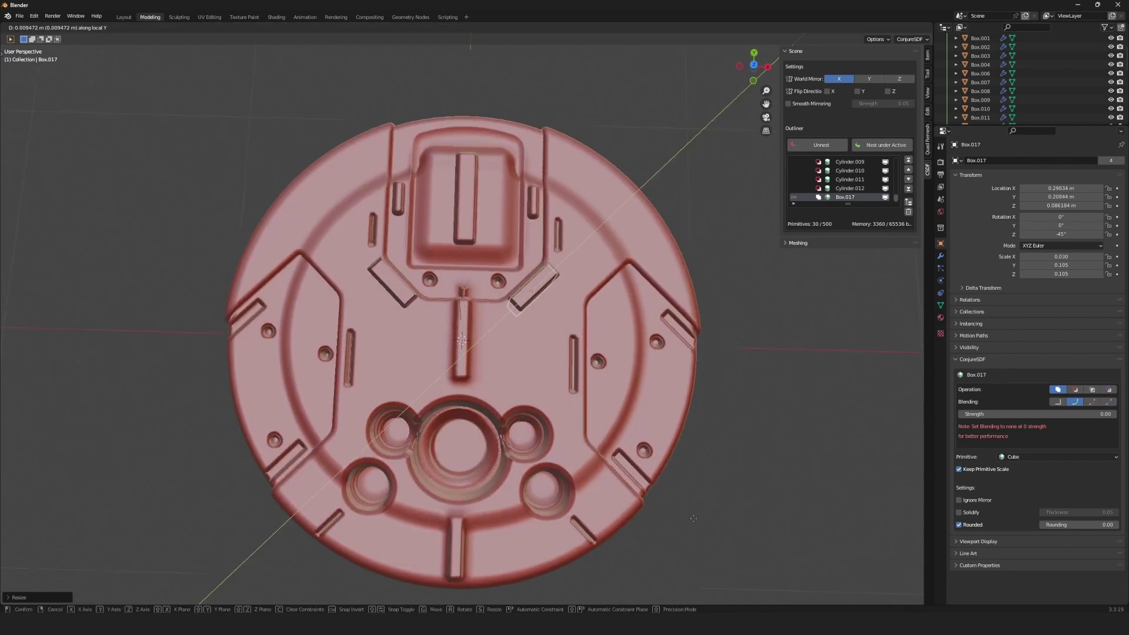
{"action": "key", "text": "x"}
{"action": "key", "text": "x"}
{"action": "left_click", "coordinate": [704, 524]}
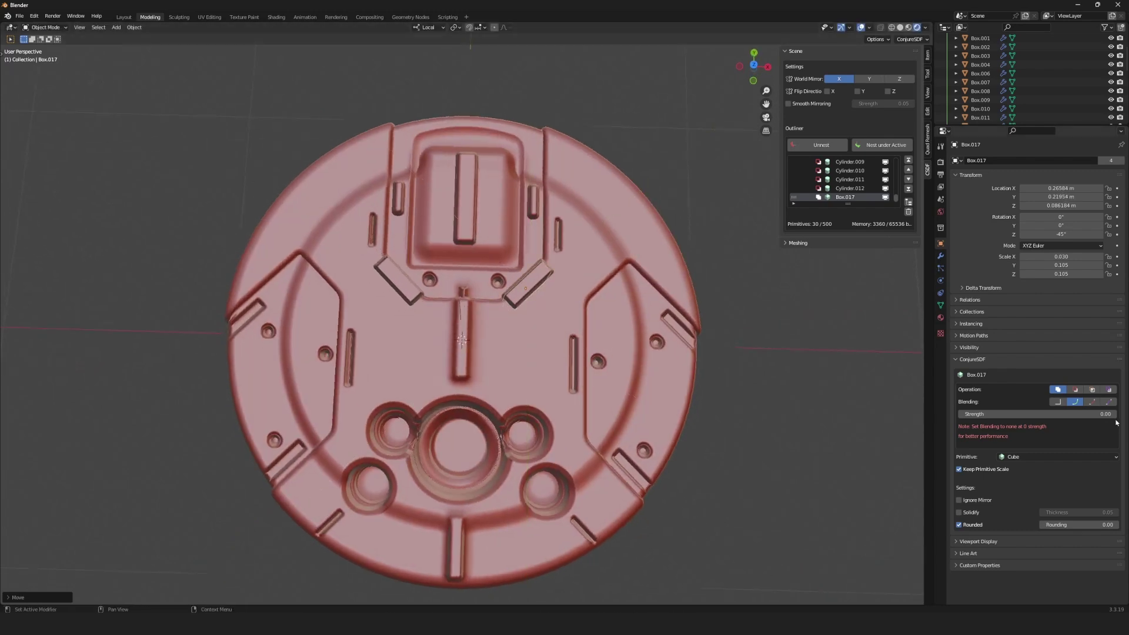
{"action": "left_click", "coordinate": [1035, 414]}
{"action": "type", "text": "0.03"}
{"action": "key", "text": "Return"}
{"action": "left_click", "coordinate": [962, 415]}
{"action": "left_click", "coordinate": [962, 414]}
{"action": "left_click", "coordinate": [962, 414]}
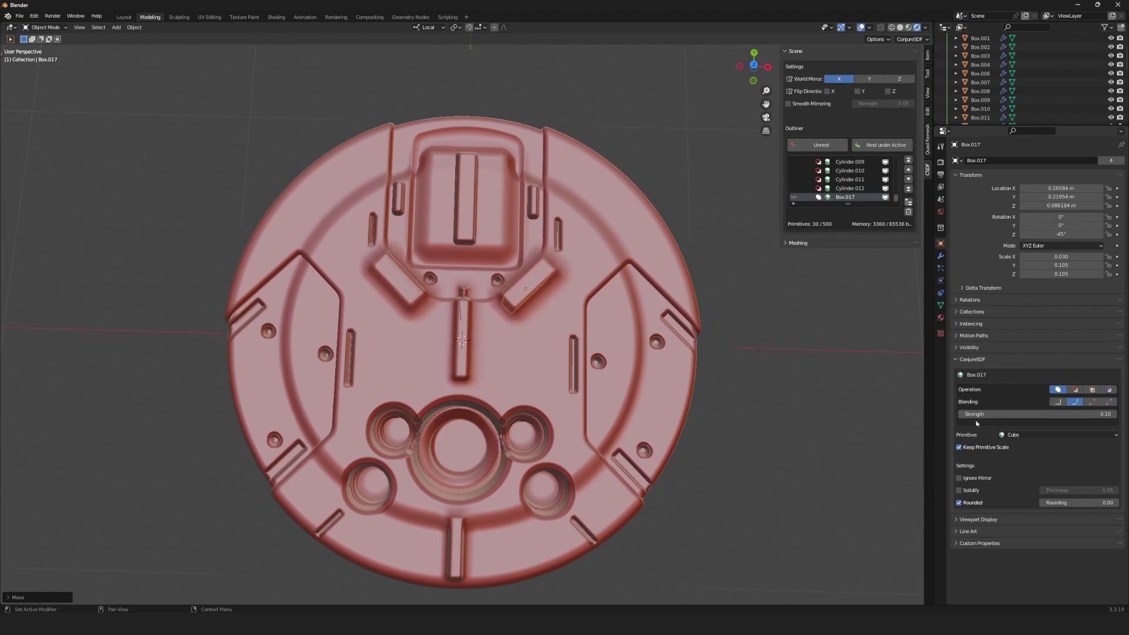
{"action": "middle_click_drag", "start_coordinate": [764, 353], "coordinate": [768, 381]}
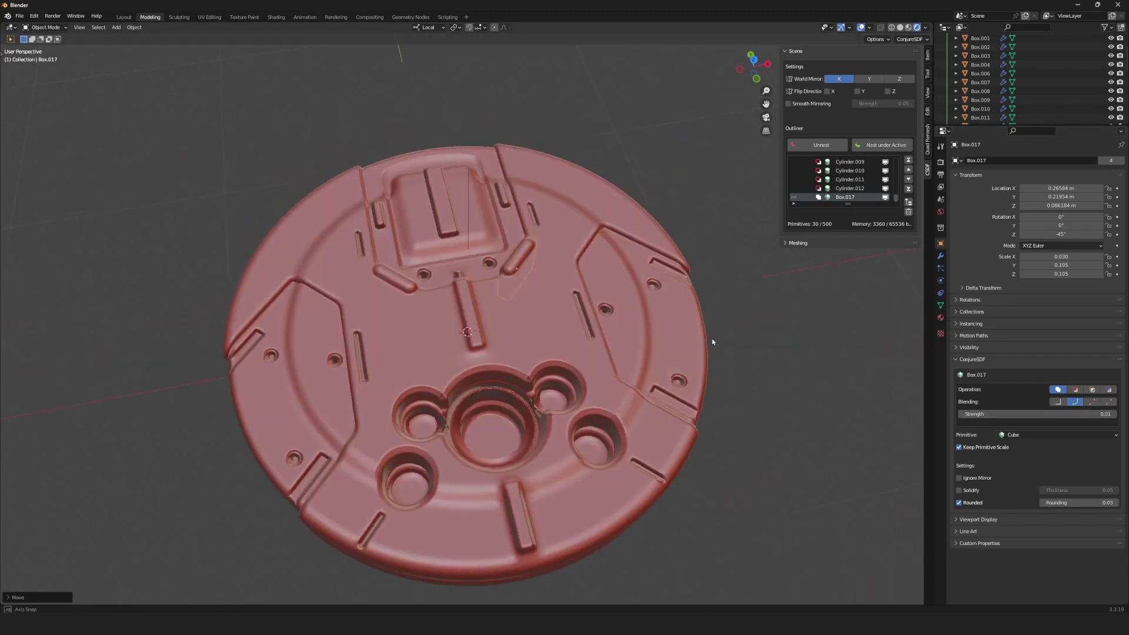
{"action": "key", "text": "Escape"}
{"action": "key", "text": "ctrl+z"}
- Raise the slot's blend strength to 0.07 and move it up in the SDF order
{"action": "middle_click_drag", "start_coordinate": [789, 453], "coordinate": [747, 509]}
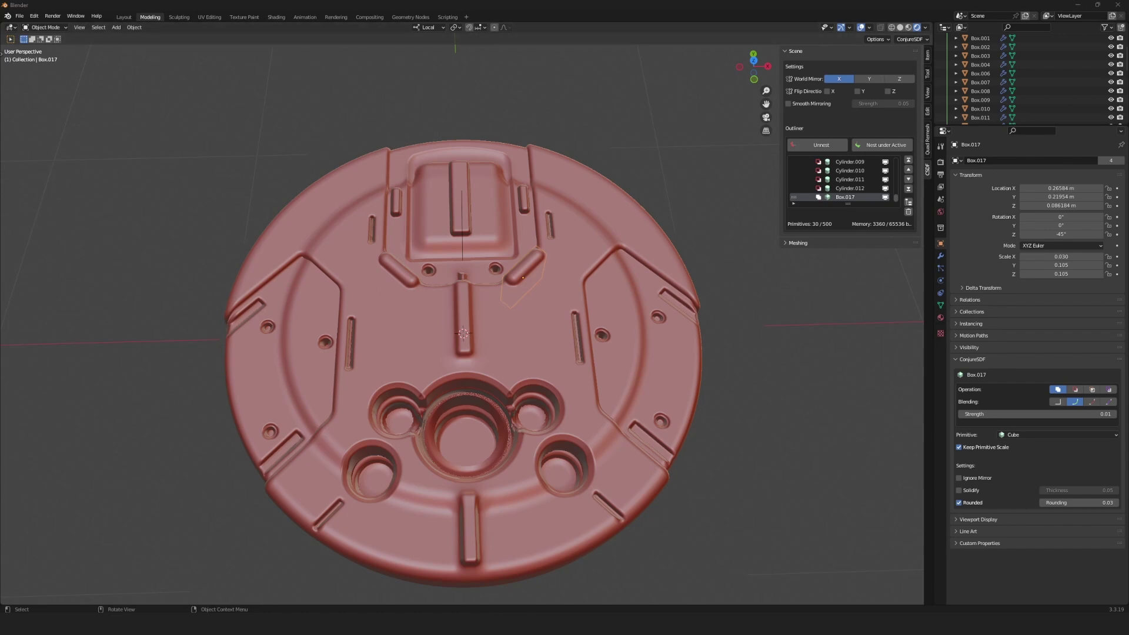
{"action": "middle_click_drag", "start_coordinate": [700, 97], "coordinate": [619, 334]}
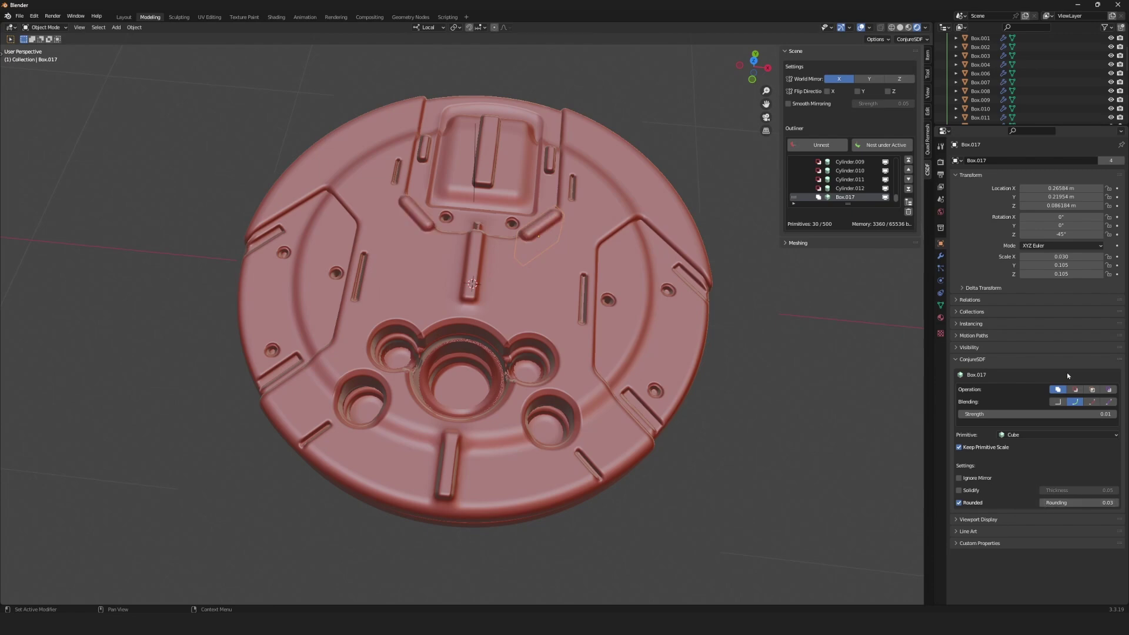
{"action": "left_click_drag", "start_coordinate": [1035, 414], "coordinate": [1053, 414]}
{"action": "middle_click_drag", "start_coordinate": [728, 345], "coordinate": [903, 210]}
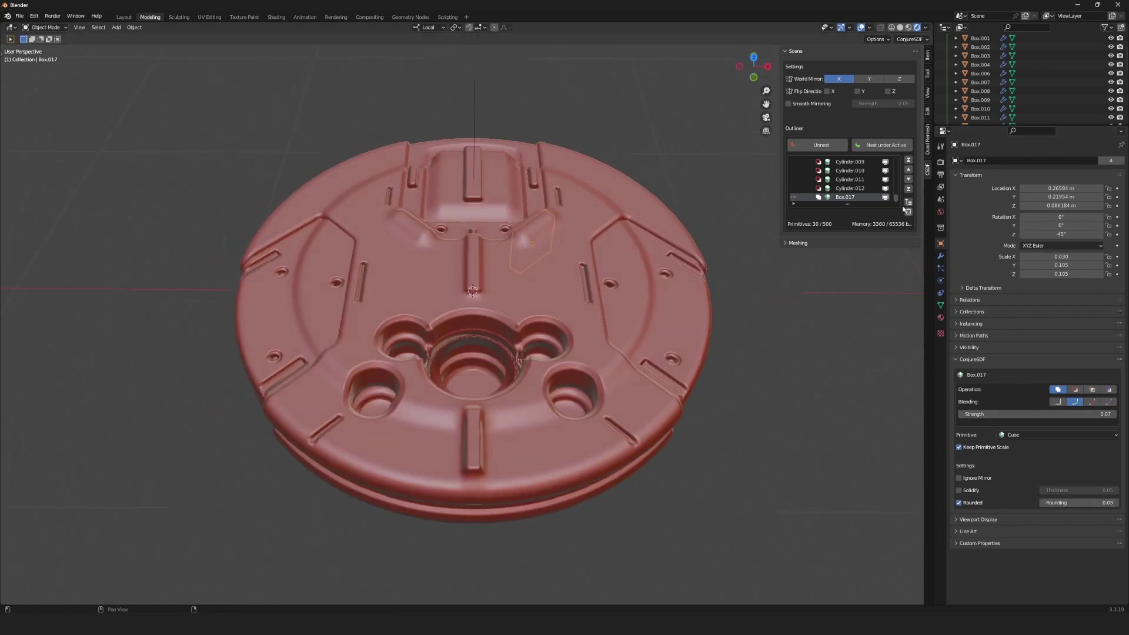
{"action": "left_click", "coordinate": [909, 170]}
{"action": "left_click", "coordinate": [909, 171]}
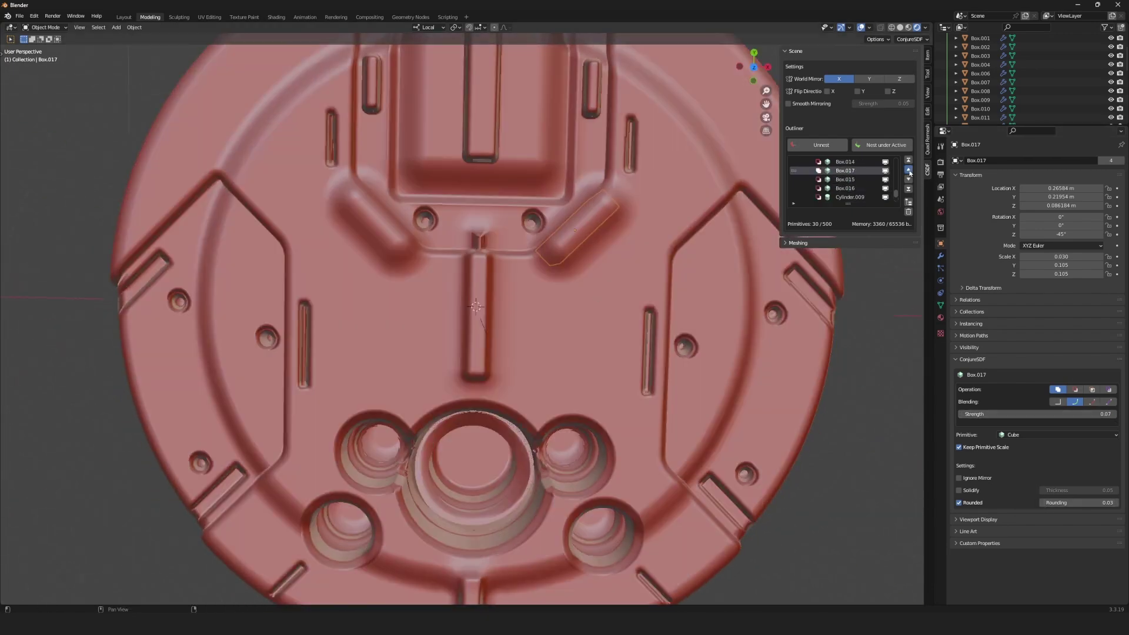
- Duplicate the angled slot cut and place the copy on the disc's right side along X
{"action": "left_click", "coordinate": [908, 170]}
{"action": "scroll", "coordinate": [470, 306], "scroll_direction": "down", "scroll_amount": 3}
{"action": "mouse_move", "coordinate": [470, 306]}
{"action": "middle_mouse_down"}
{"action": "mouse_move", "coordinate": [588, 306]}
{"action": "mouse_move", "coordinate": [649, 324]}
{"action": "middle_mouse_up"}
{"action": "key", "text": "shift+d"}
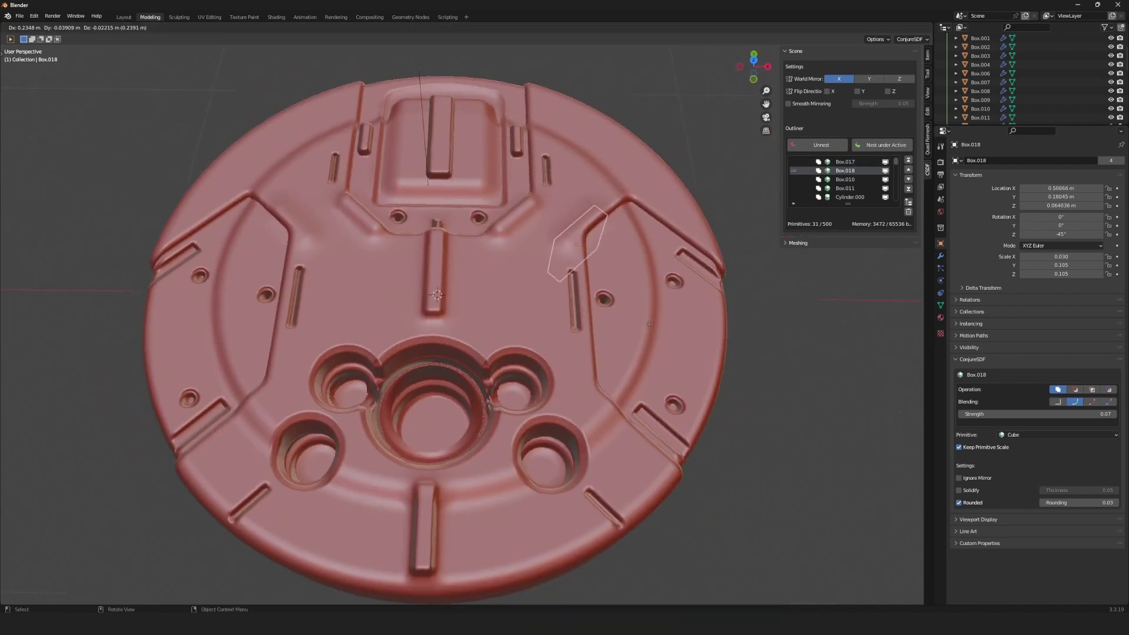
{"action": "key", "text": "x"}
{"action": "key", "text": "x"}
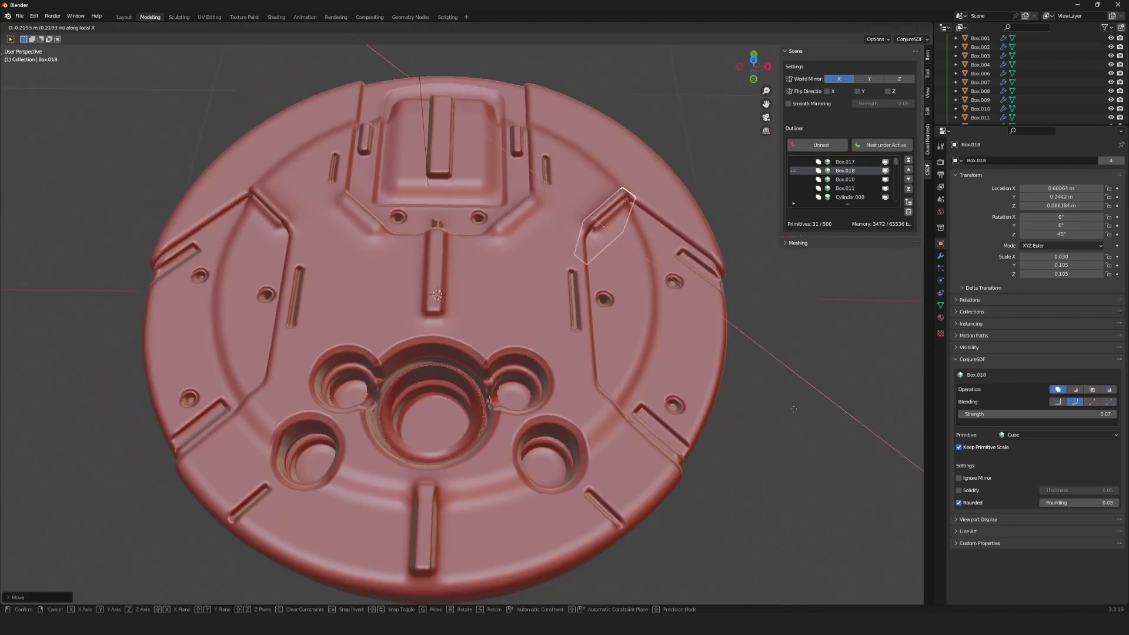
{"action": "left_click", "coordinate": [789, 407]}
{"action": "middle_click_drag", "start_coordinate": [789, 406], "coordinate": [711, 449]}
- Place another slot copy lower on the right along Y, rotated 45° about Z
{"action": "key", "text": "shift+d"}
{"action": "key", "text": "y"}
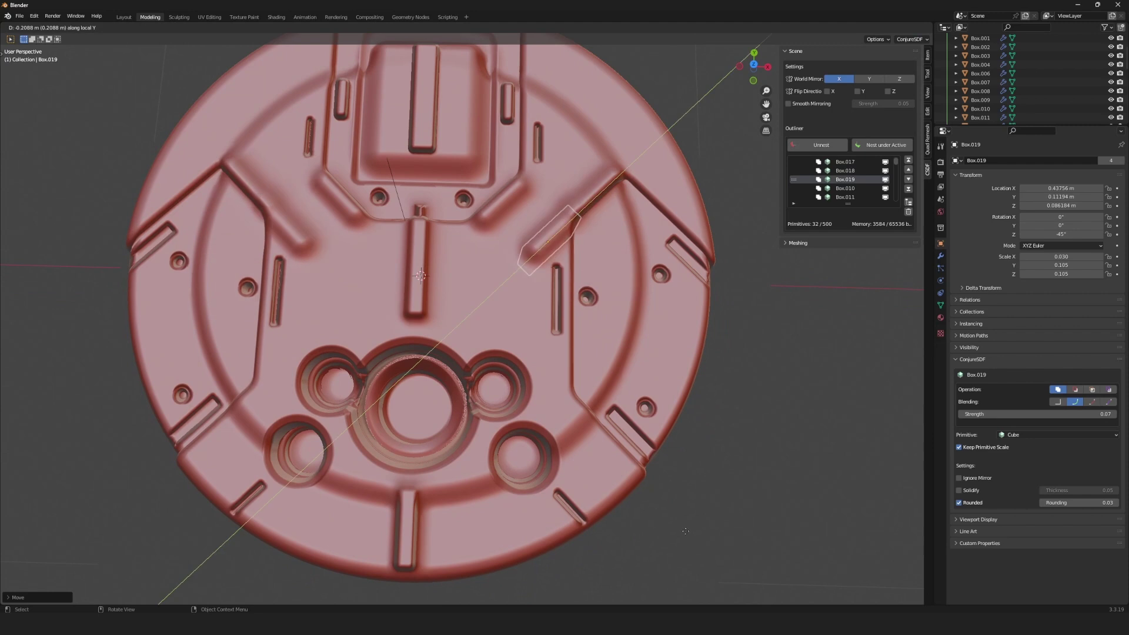
{"action": "left_click", "coordinate": [708, 311]}
{"action": "key", "text": "r"}
{"action": "key", "text": "z"}
{"action": "key", "text": "z"}
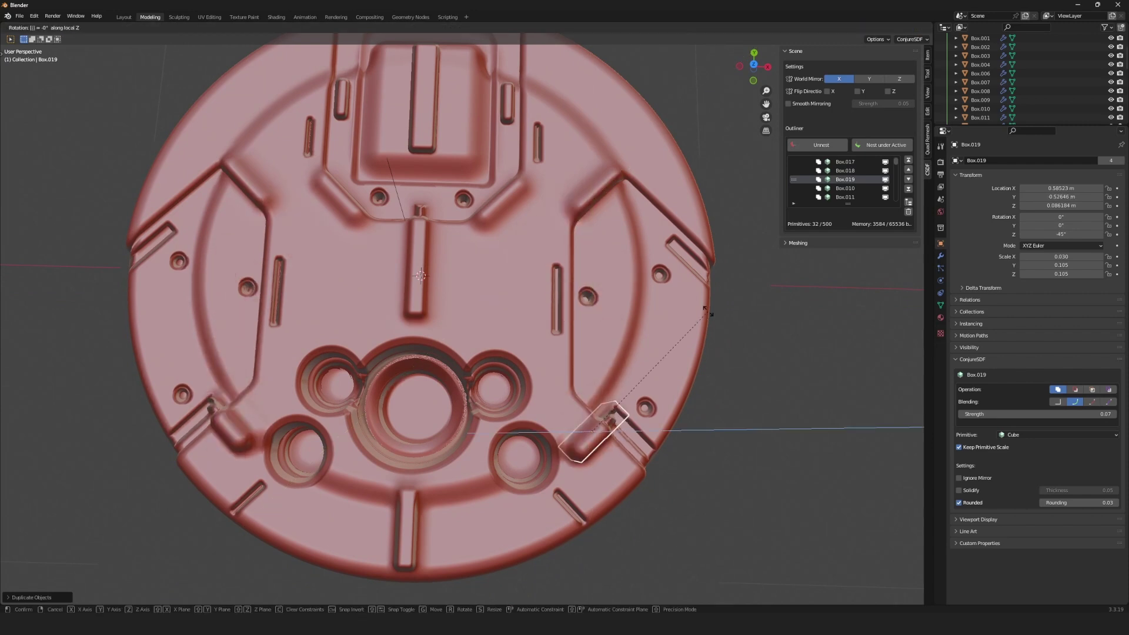
{"action": "type", "text": "9"}
{"action": "key", "text": "0"}
{"action": "key", "text": "Return"}
- Lower the rotated slot into the disc along Z and return to top view
{"action": "mouse_move", "coordinate": [638, 461]}
{"action": "middle_mouse_down"}
{"action": "mouse_move", "coordinate": [623, 461]}
{"action": "mouse_move", "coordinate": [658, 469]}
{"action": "mouse_move", "coordinate": [620, 418]}
{"action": "middle_mouse_up"}
{"action": "key", "text": "g"}
{"action": "key", "text": "z"}
{"action": "left_click", "coordinate": [657, 468]}
{"action": "key", "text": "KP_7"}
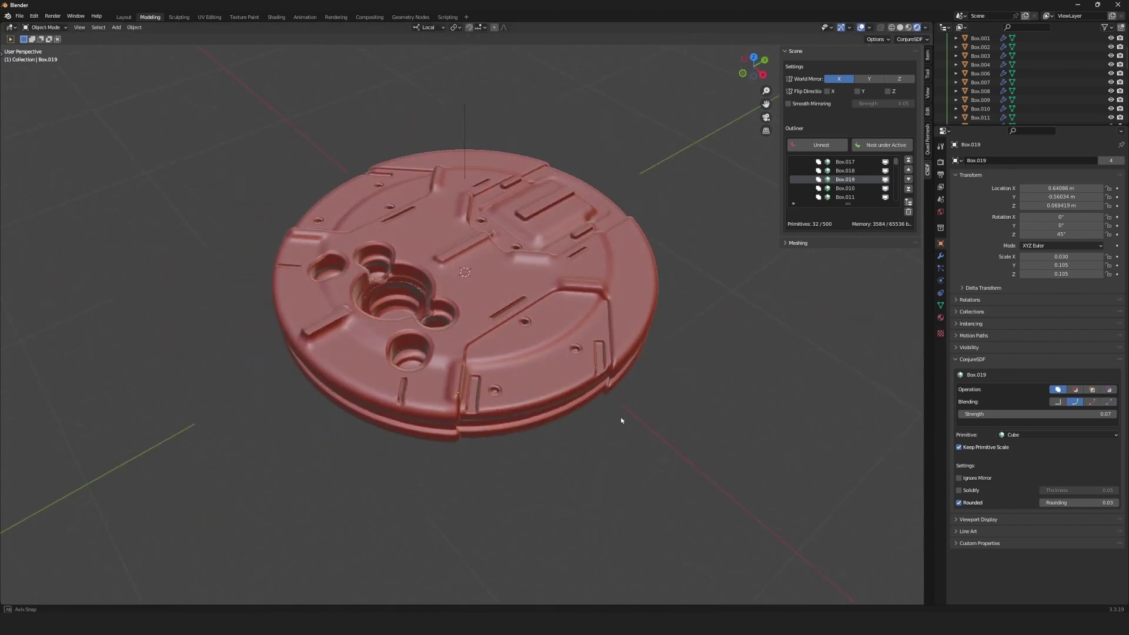
{"action": "key", "text": "KP_7"}
{"action": "scroll", "coordinate": [554, 333], "scroll_direction": "up", "scroll_amount": 3}
- Duplicate the original slot cut, move it to the disc's top edge, and edit its Z rotation
{"action": "left_click", "coordinate": [554, 333]}
{"action": "key", "text": "shift+d"}
{"action": "key", "text": "y"}
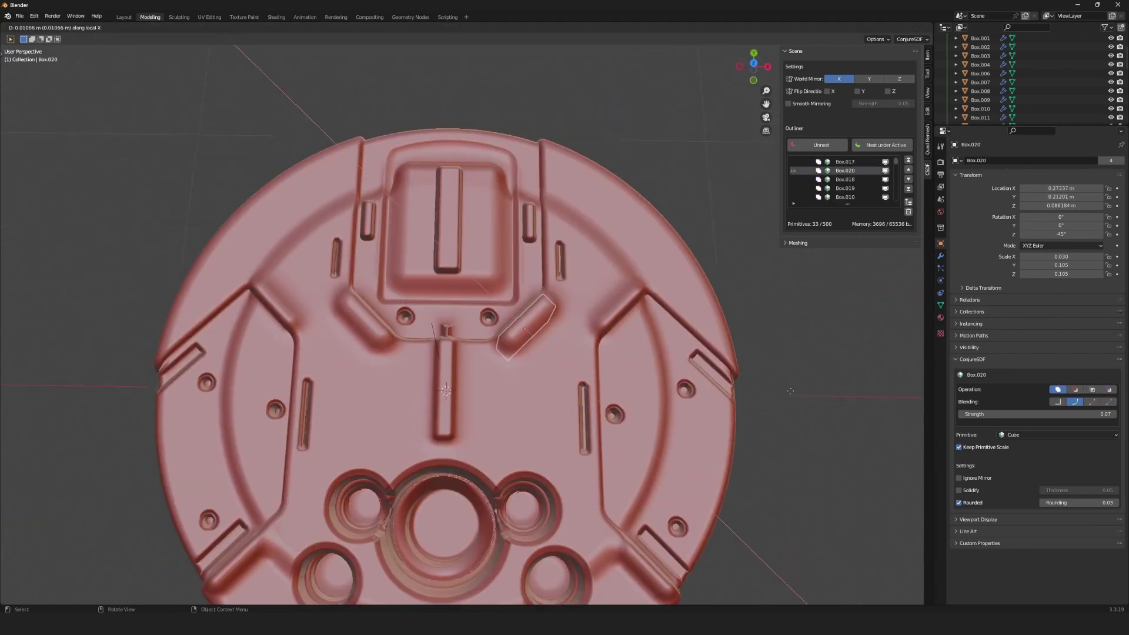
{"action": "left_click", "coordinate": [796, 396]}
{"action": "key", "text": "r"}
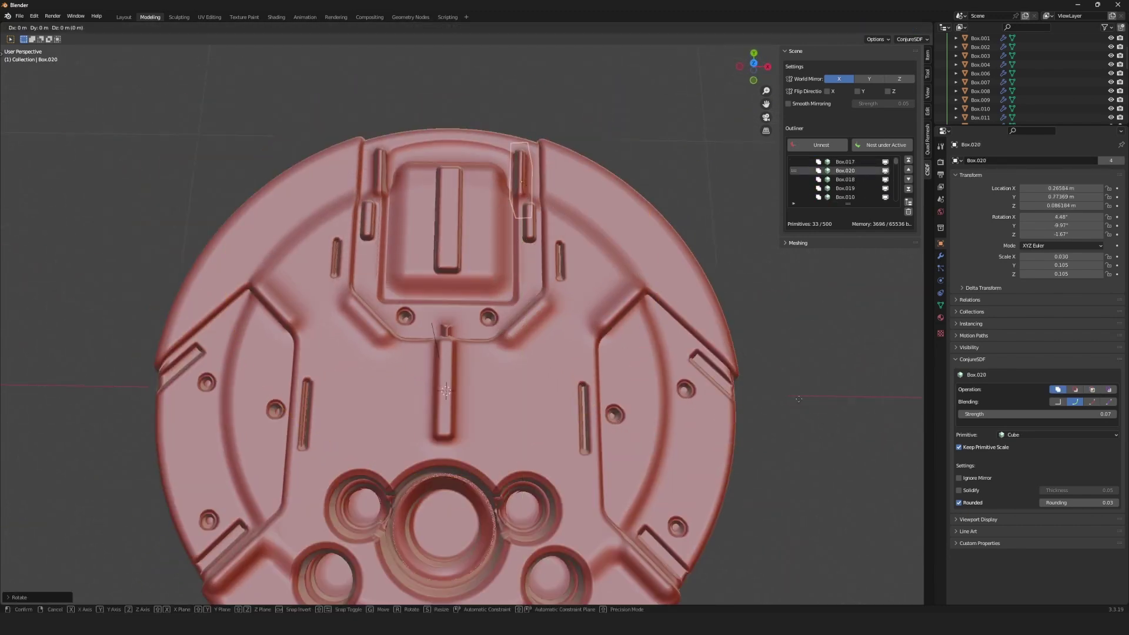
{"action": "key", "text": "x"}
{"action": "key", "text": "x"}
{"action": "key", "text": "x"}
{"action": "key", "text": "x"}
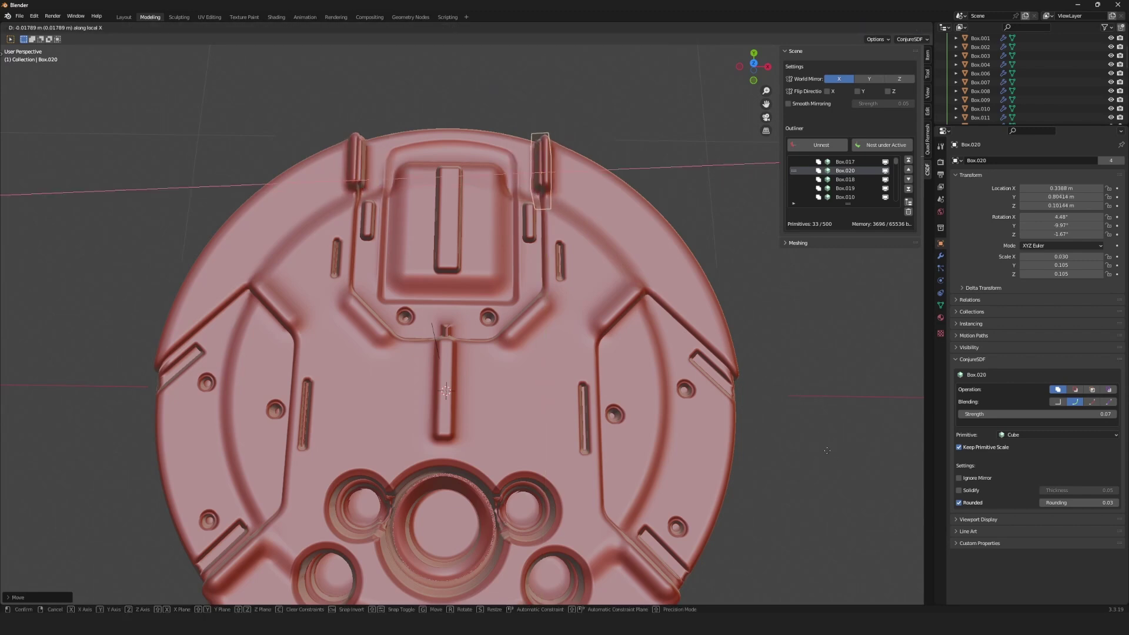
{"action": "left_click", "coordinate": [874, 451]}
{"action": "middle_click_drag", "start_coordinate": [874, 451], "coordinate": [675, 410]}
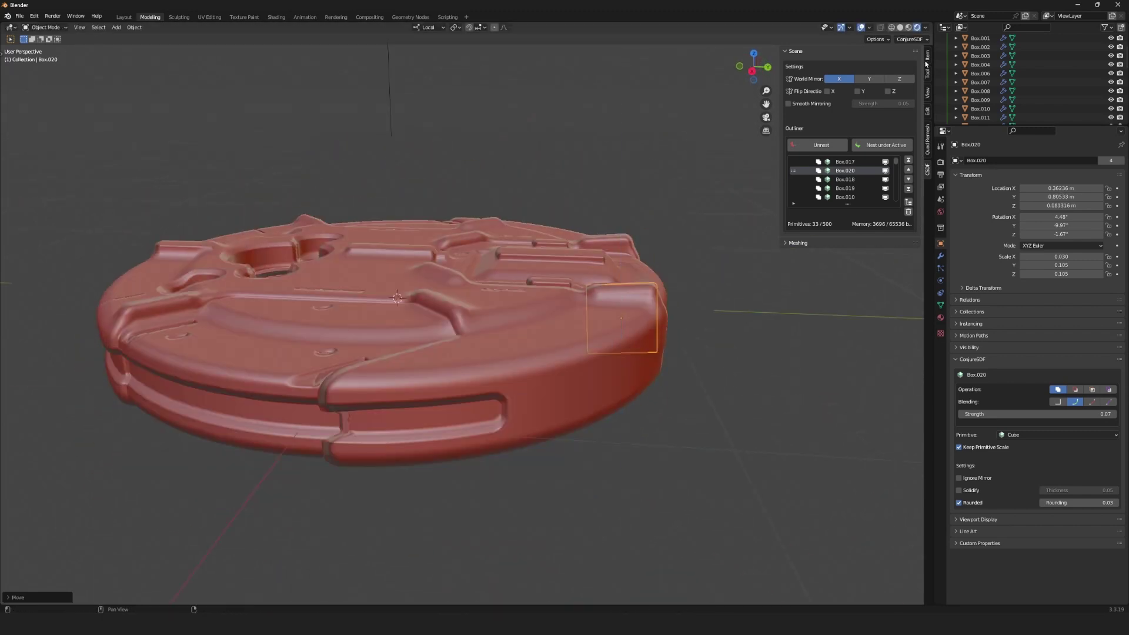
{"action": "double_click", "coordinate": [860, 128]}
{"action": "middle_click_drag", "start_coordinate": [641, 292], "coordinate": [749, 327]}
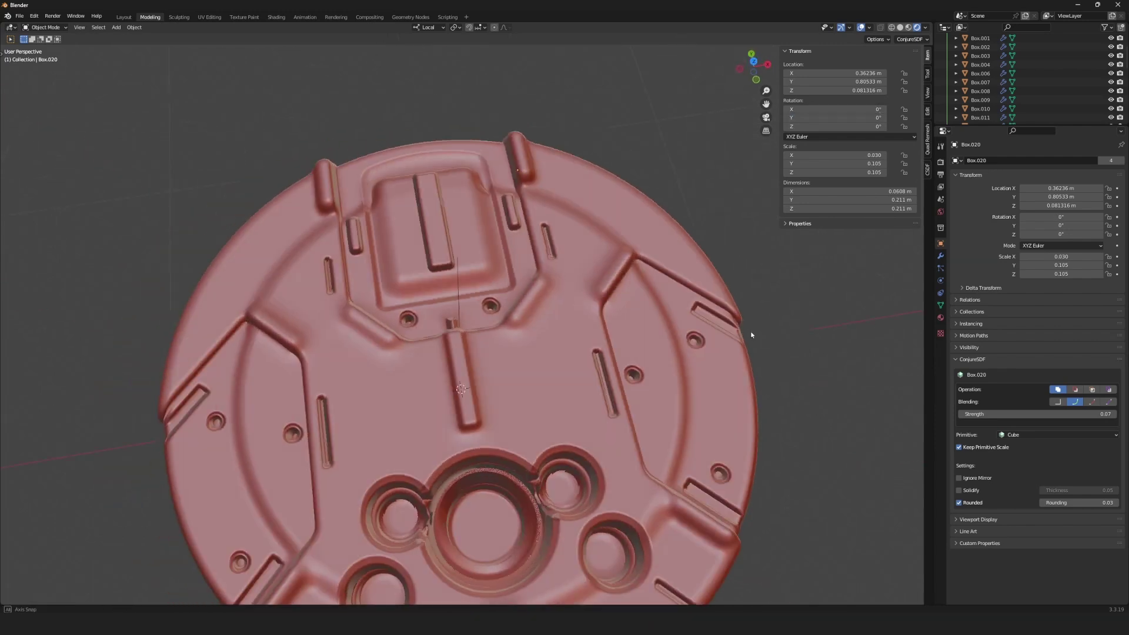
{"action": "left_click", "coordinate": [927, 170]}
- Make the top-edge copy thinner along X and slide it into its final position along Y
{"action": "key", "text": "s"}
{"action": "key", "text": "x"}
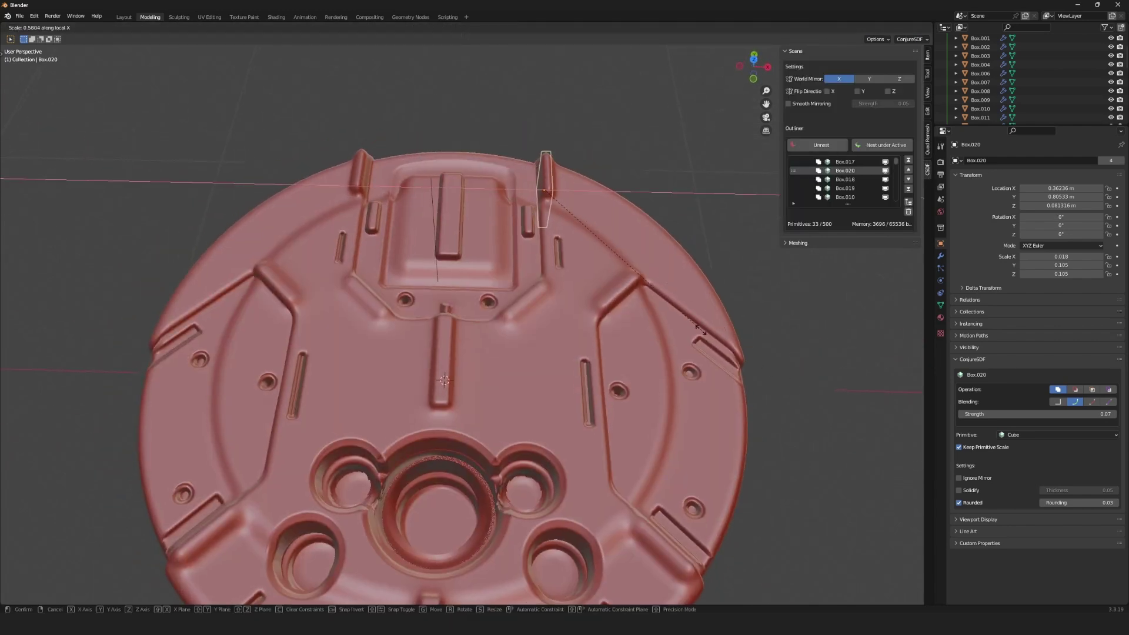
{"action": "left_click", "coordinate": [753, 360]}
{"action": "key", "text": "g"}
{"action": "key", "text": "y"}
{"action": "key", "text": "y"}
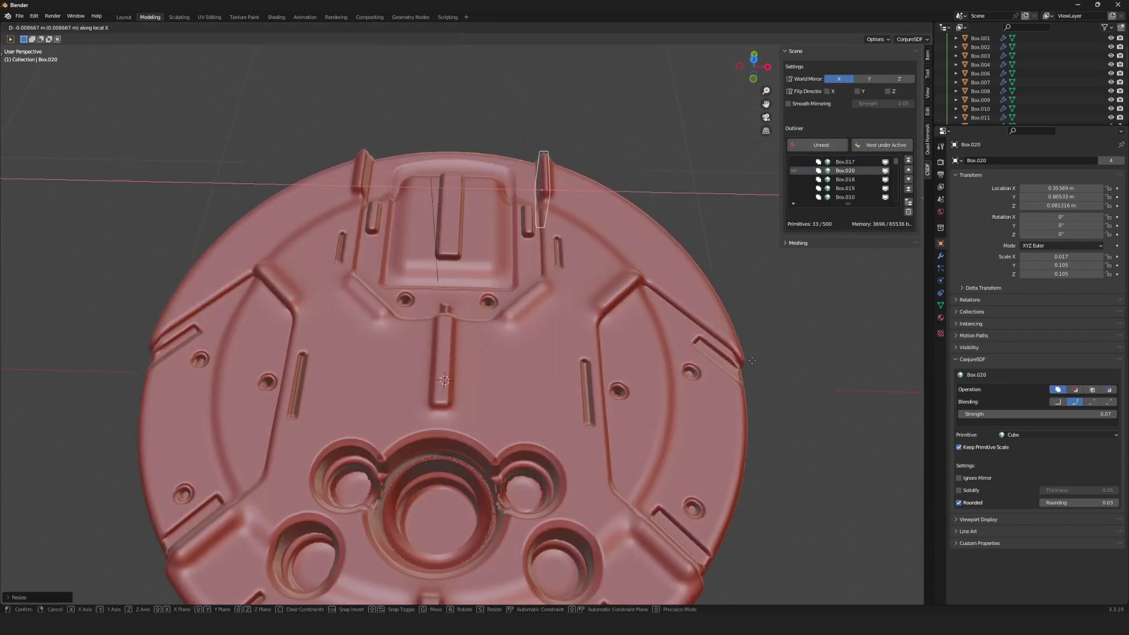
{"action": "left_click", "coordinate": [710, 383]}
{"action": "scroll", "coordinate": [711, 384], "scroll_direction": "down", "scroll_amount": 4}
{"action": "mouse_move", "coordinate": [711, 383]}
{"action": "middle_mouse_down"}
{"action": "mouse_move", "coordinate": [661, 454]}
{"action": "mouse_move", "coordinate": [677, 374]}
{"action": "mouse_move", "coordinate": [781, 378]}
{"action": "mouse_move", "coordinate": [610, 383]}
{"action": "middle_mouse_up"}
{"action": "scroll", "coordinate": [609, 383], "scroll_direction": "up", "scroll_amount": 3}
- Duplicate the Cylinder.009 hole and slide the copy along X across the disc
{"action": "scroll", "coordinate": [883, 176], "scroll_direction": "down", "scroll_amount": 3}
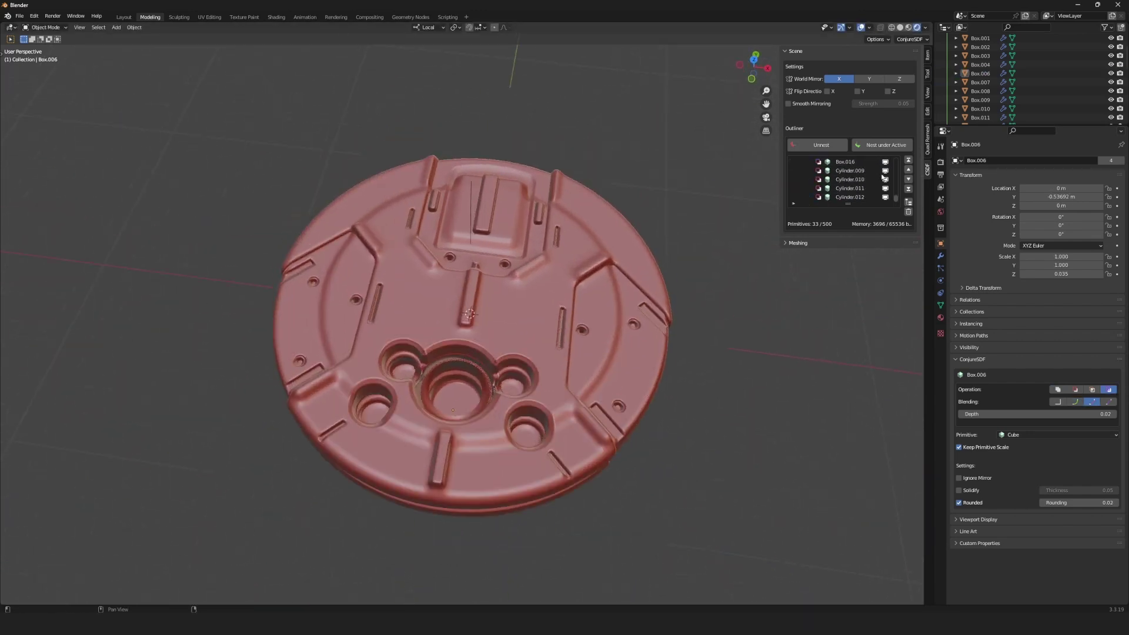
{"action": "left_click", "coordinate": [883, 173]}
{"action": "middle_click_drag", "start_coordinate": [820, 253], "coordinate": [806, 264]}
{"action": "middle_click_drag", "start_coordinate": [765, 412], "coordinate": [742, 426]}
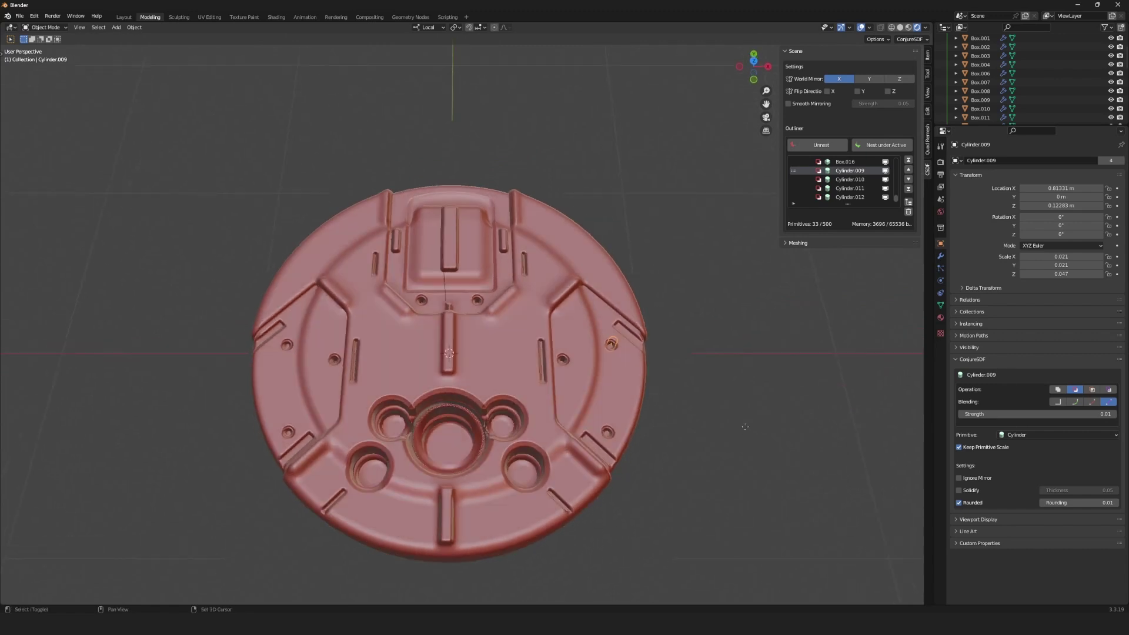
{"action": "key", "text": "shift+d"}
{"action": "key", "text": "x"}
{"action": "left_click", "coordinate": [641, 401]}
{"action": "left_click", "coordinate": [1092, 389]}
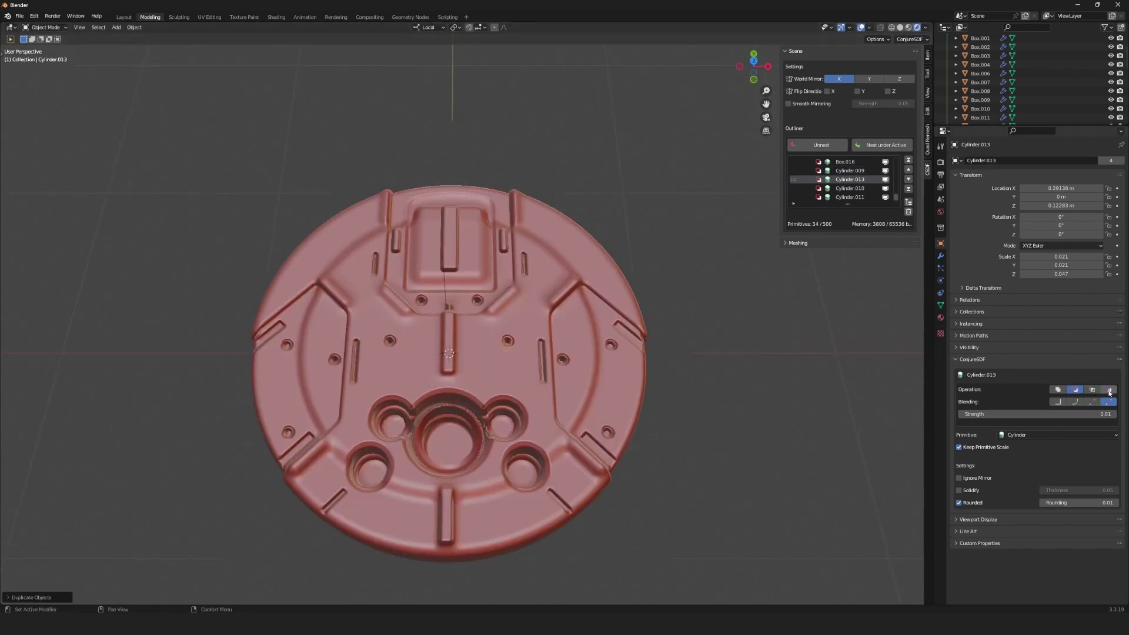
- Stretch the new hole cylinder taller along its Z axis
{"action": "scroll", "coordinate": [659, 402], "scroll_direction": "up", "scroll_amount": 4}
{"action": "key", "text": "s"}
{"action": "key", "text": "z"}
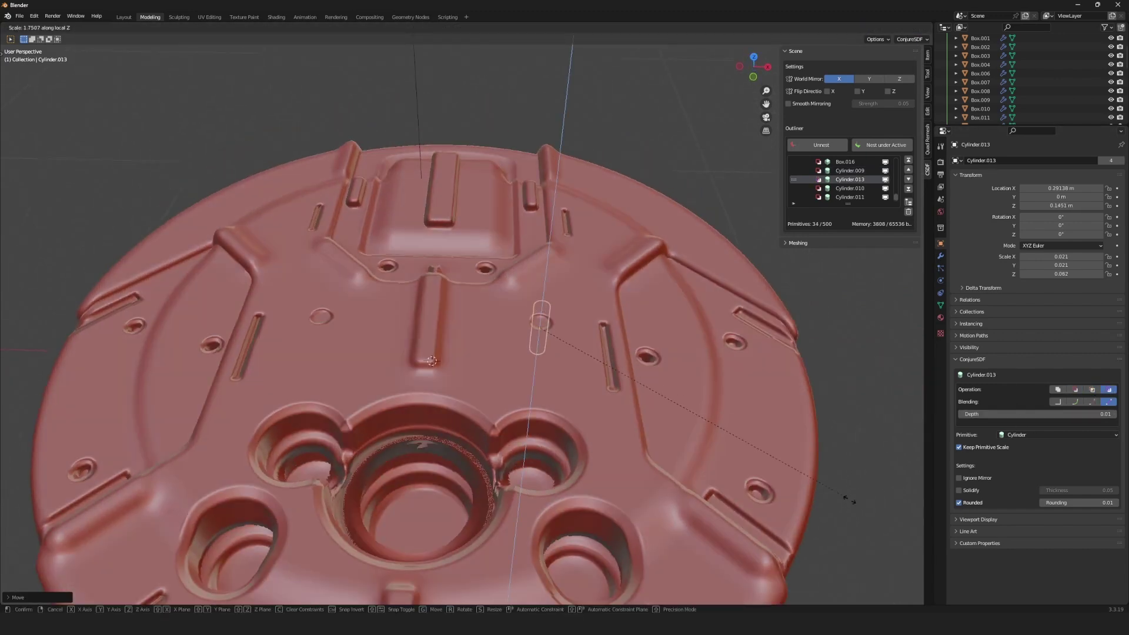
{"action": "left_click", "coordinate": [477, 502]}
{"action": "middle_click_drag", "start_coordinate": [476, 499], "coordinate": [477, 447]}
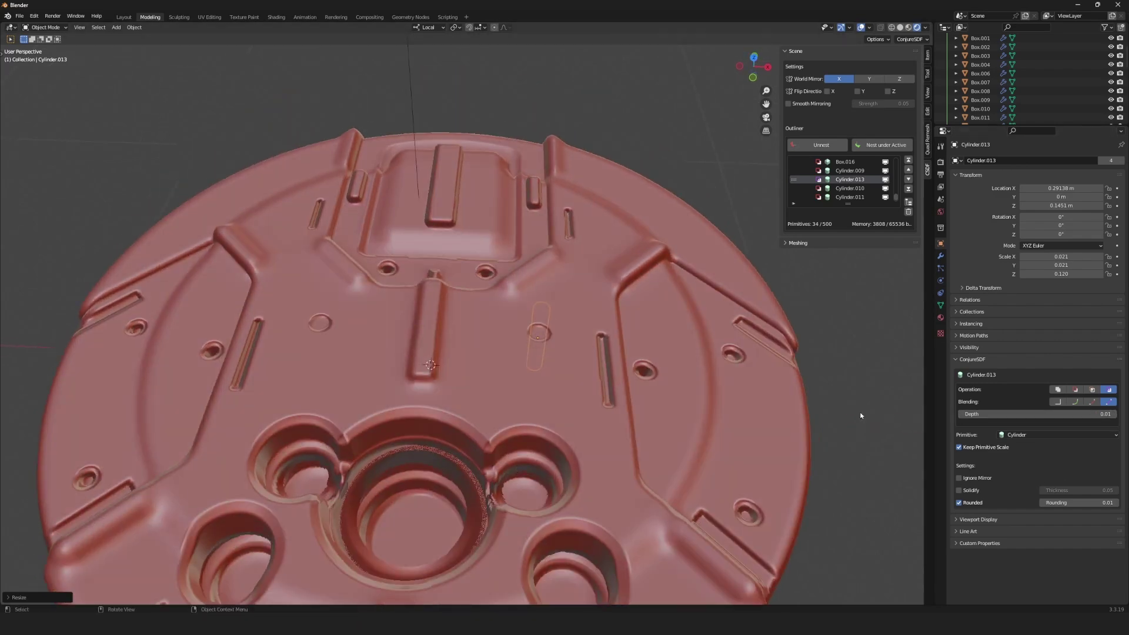
{"action": "scroll", "coordinate": [652, 368], "scroll_direction": "up", "scroll_amount": 3}
{"action": "middle_click_drag", "start_coordinate": [653, 367], "coordinate": [652, 335]}
- Scale the copy down uniformly and set its operation to cut a hole
{"action": "key", "text": "s"}
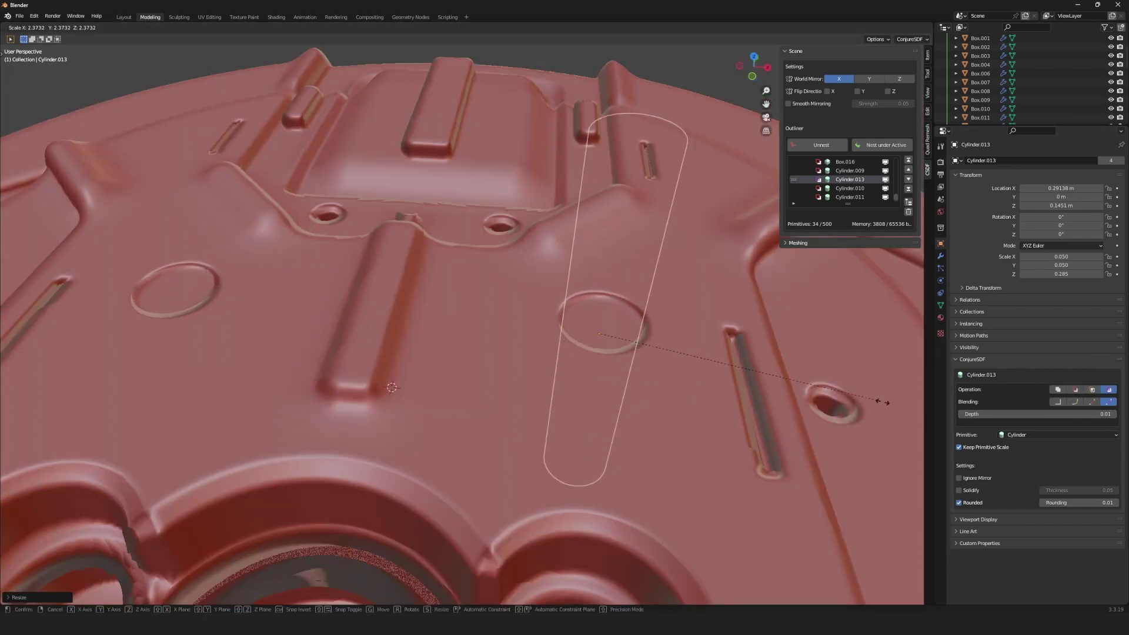
{"action": "left_click", "coordinate": [670, 447]}
{"action": "scroll", "coordinate": [667, 442], "scroll_direction": "down", "scroll_amount": 5}
{"action": "left_click", "coordinate": [677, 422]}
{"action": "left_click", "coordinate": [1093, 401]}
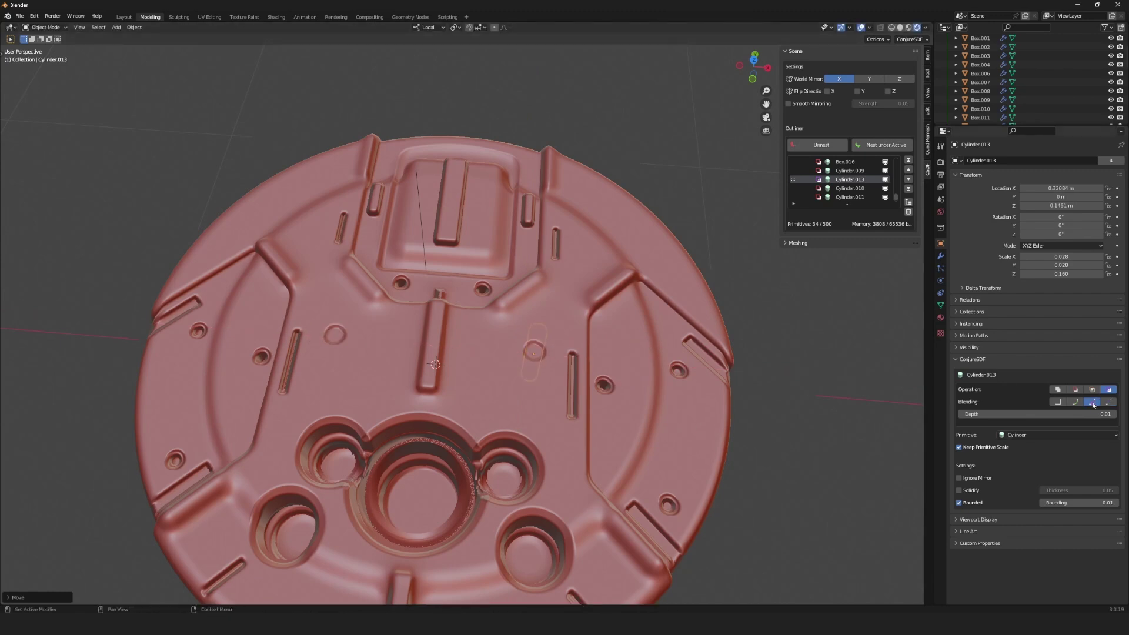
{"action": "left_click", "coordinate": [1078, 389]}
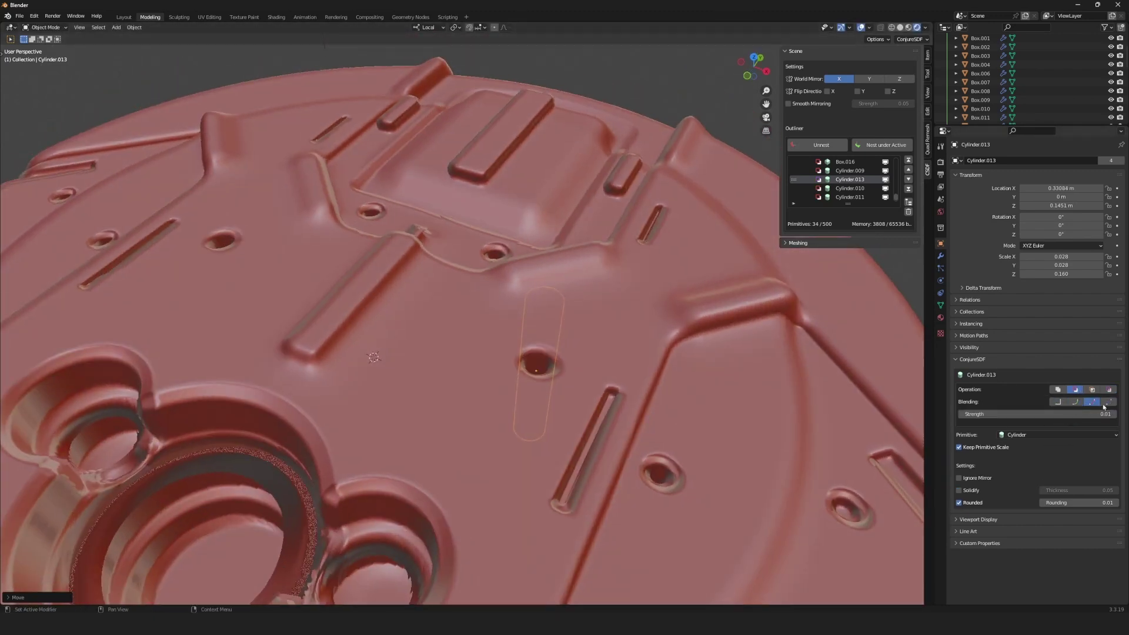
- Move the hole cutter along Y to its new position up and right
{"action": "scroll", "coordinate": [646, 408], "scroll_direction": "down", "scroll_amount": 5}
{"action": "mouse_move", "coordinate": [646, 408]}
{"action": "middle_mouse_down"}
{"action": "mouse_move", "coordinate": [634, 404]}
{"action": "mouse_move", "coordinate": [673, 388]}
{"action": "middle_mouse_up"}
{"action": "key", "text": "g"}
{"action": "key", "text": "y"}
{"action": "key", "text": "y"}
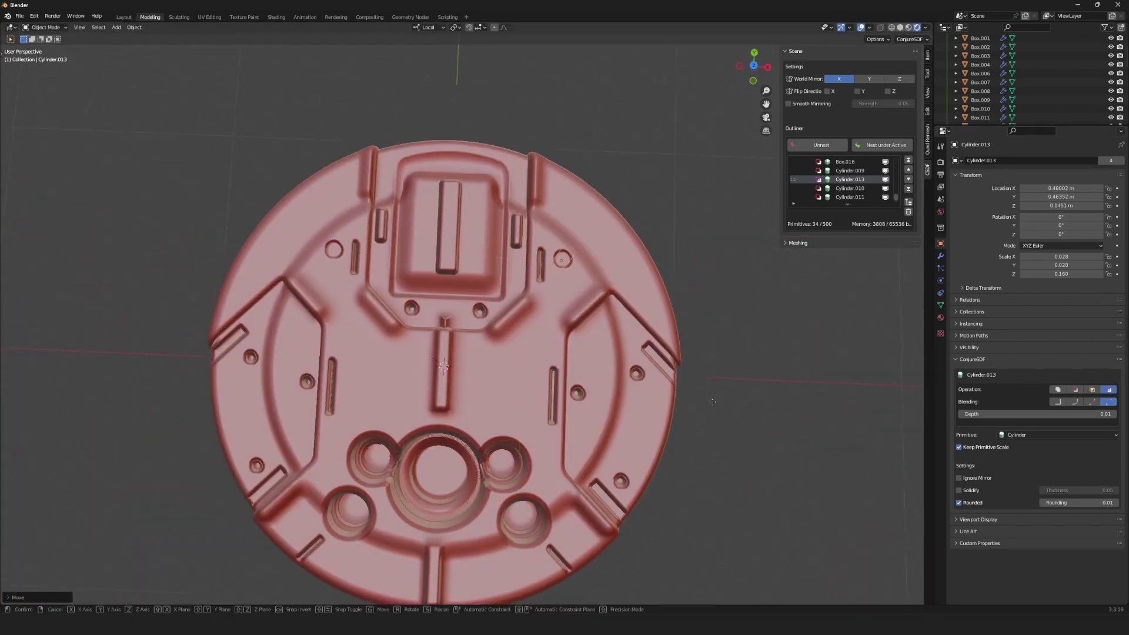
{"action": "left_click", "coordinate": [713, 412]}
{"action": "middle_click_drag", "start_coordinate": [713, 412], "coordinate": [663, 450]}
- Add two more copies of the hole, one further along and one near the lower rim
{"action": "key", "text": "shift+d"}
{"action": "key", "text": "y"}
{"action": "key", "text": "y"}
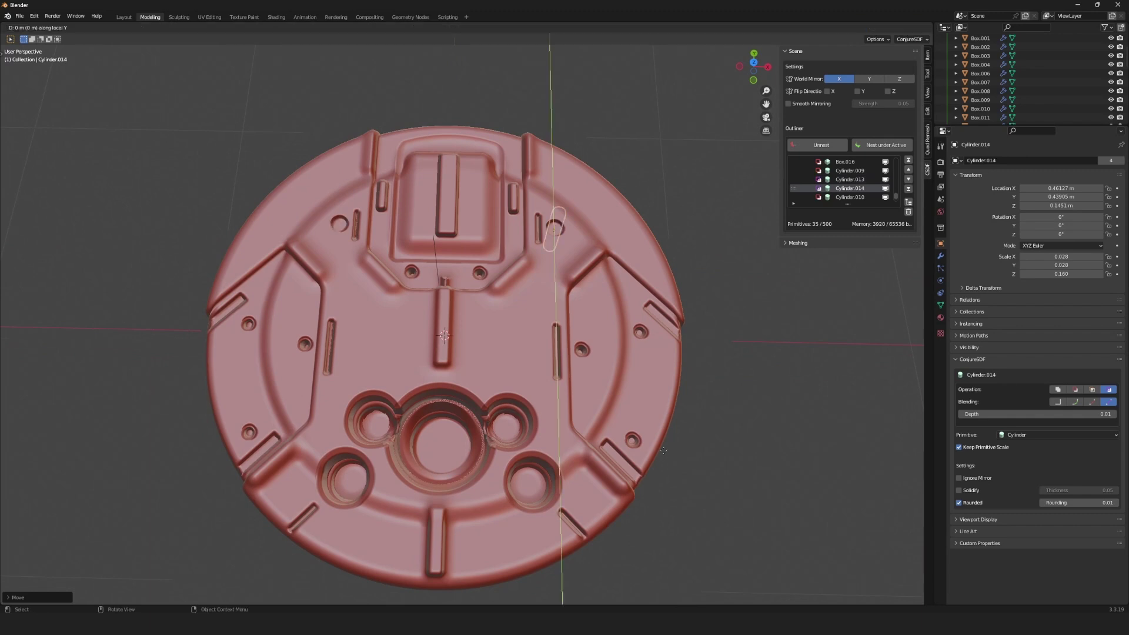
{"action": "left_click", "coordinate": [672, 380]}
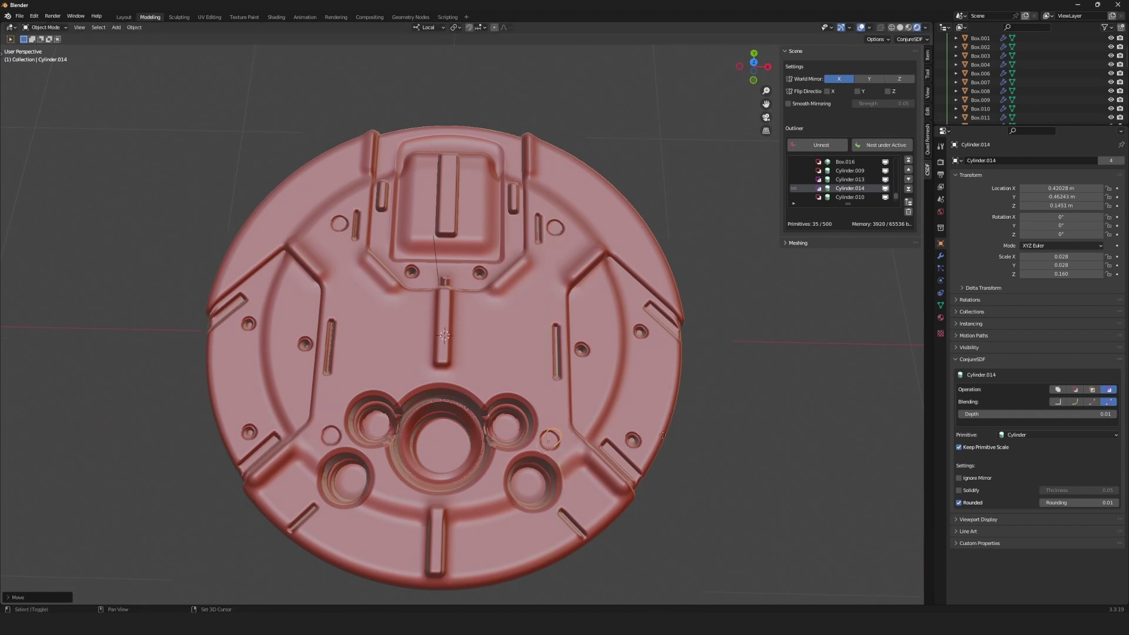
{"action": "key", "text": "shift+d"}
{"action": "key", "text": "x"}
{"action": "left_click", "coordinate": [610, 380]}
- Place two further hole copies near the bottom of the disc
{"action": "key", "text": "shift+d"}
{"action": "key", "text": "y"}
{"action": "key", "text": "y"}
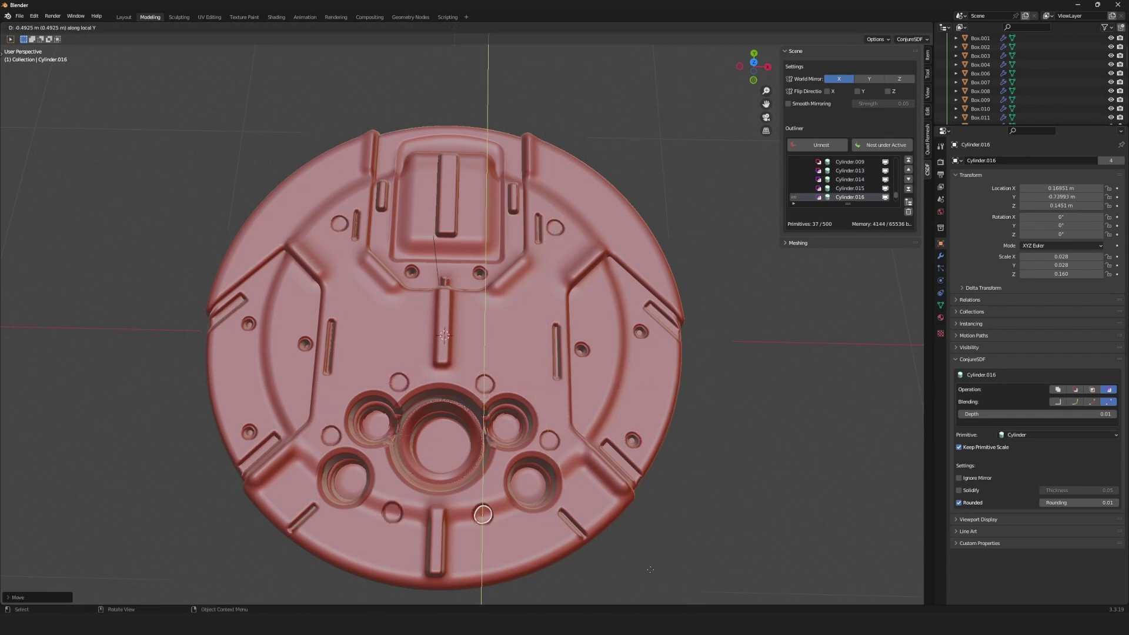
{"action": "left_click", "coordinate": [675, 550]}
{"action": "key", "text": "shift+d"}
{"action": "key", "text": "x"}
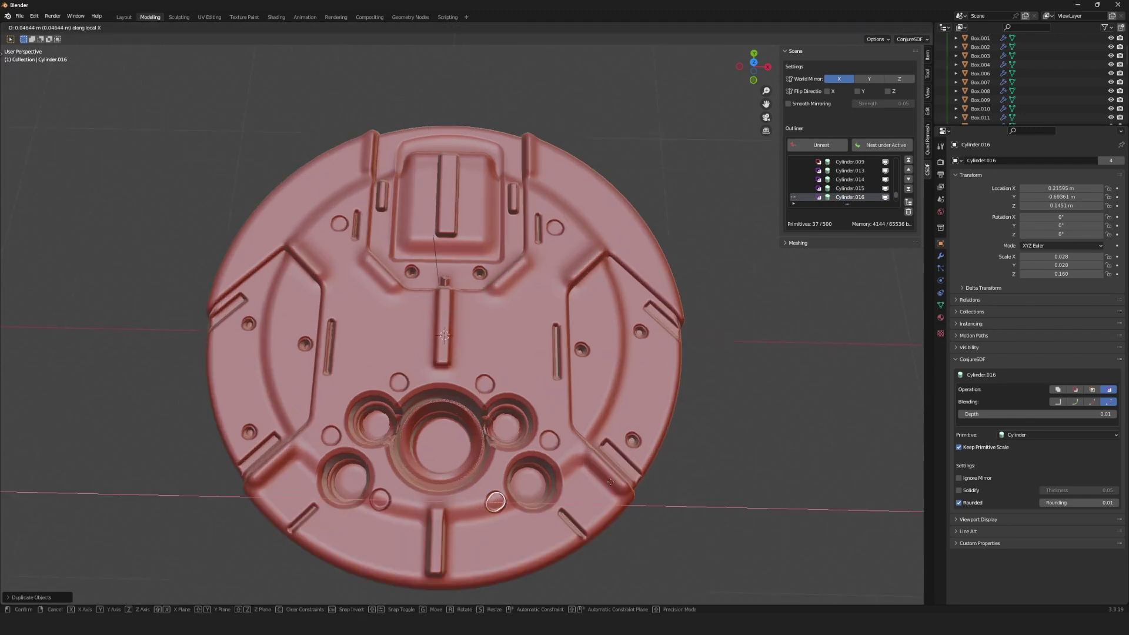
{"action": "left_click", "coordinate": [654, 546]}
- Shrink the copy into a tiny pin near the disc centre, strength 0, stretched taller
{"action": "key", "text": "s"}
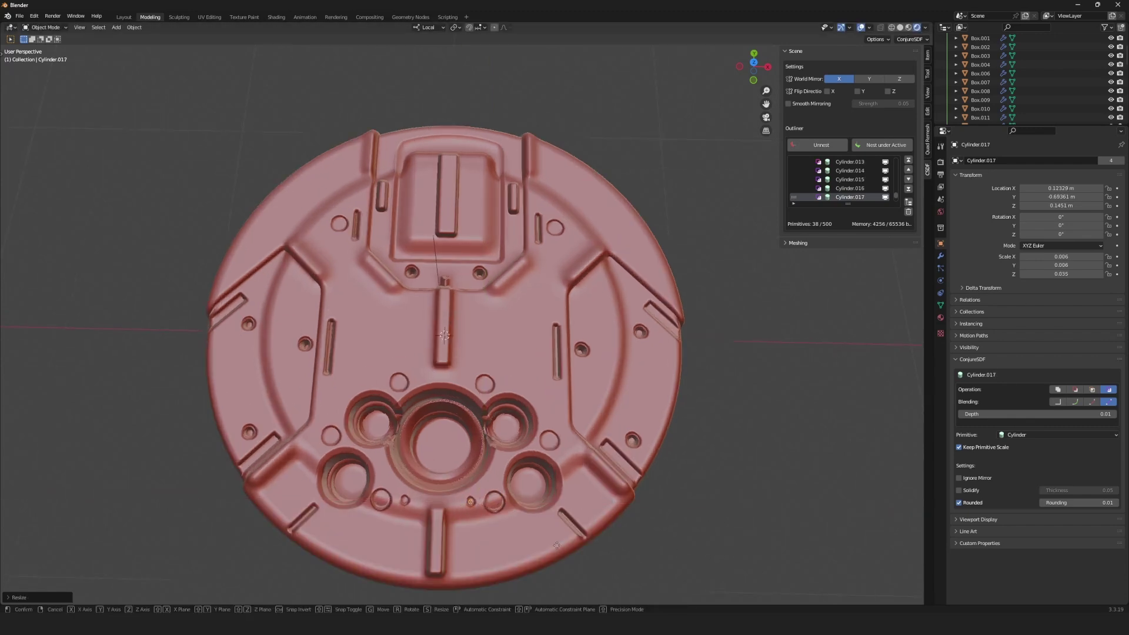
{"action": "key", "text": "g"}
{"action": "key", "text": "y"}
{"action": "key", "text": "y"}
{"action": "left_click", "coordinate": [578, 366]}
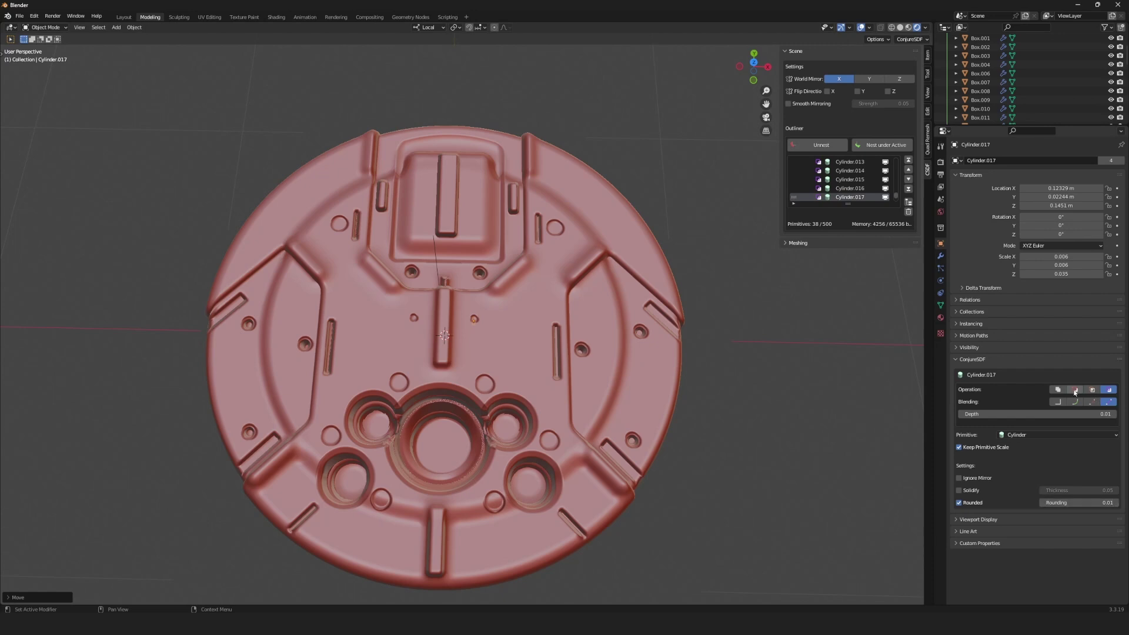
{"action": "scroll", "coordinate": [559, 325], "scroll_direction": "up", "scroll_amount": 3}
{"action": "key", "text": "s"}
{"action": "left_click", "coordinate": [816, 448]}
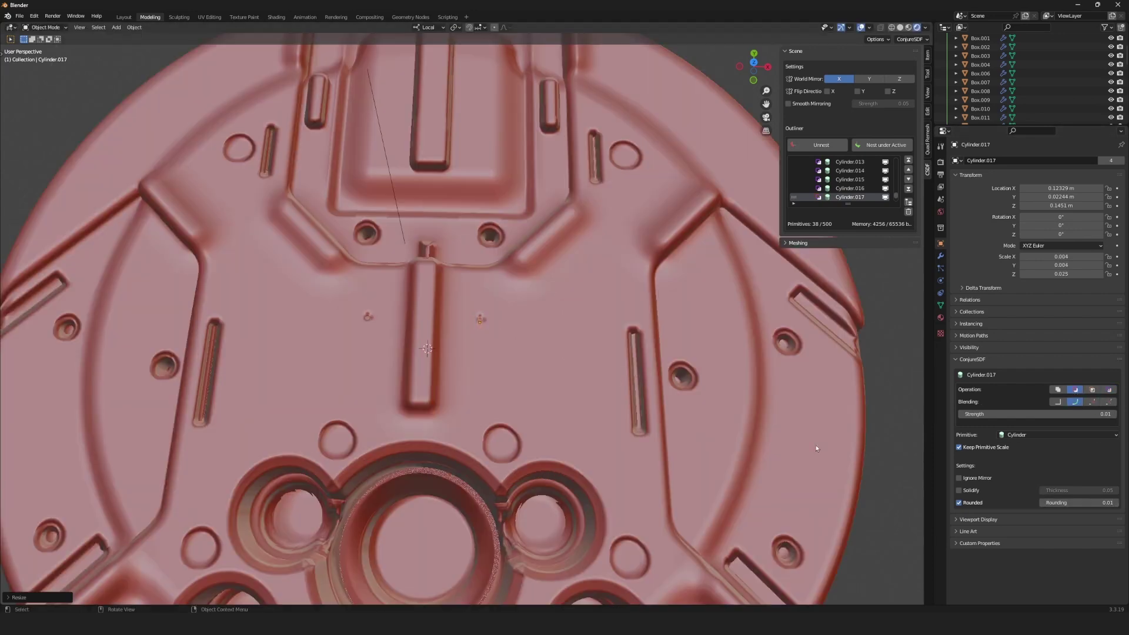
{"action": "left_click_drag", "start_coordinate": [1035, 414], "coordinate": [1000, 414]}
{"action": "key", "text": "s"}
{"action": "key", "text": "z"}
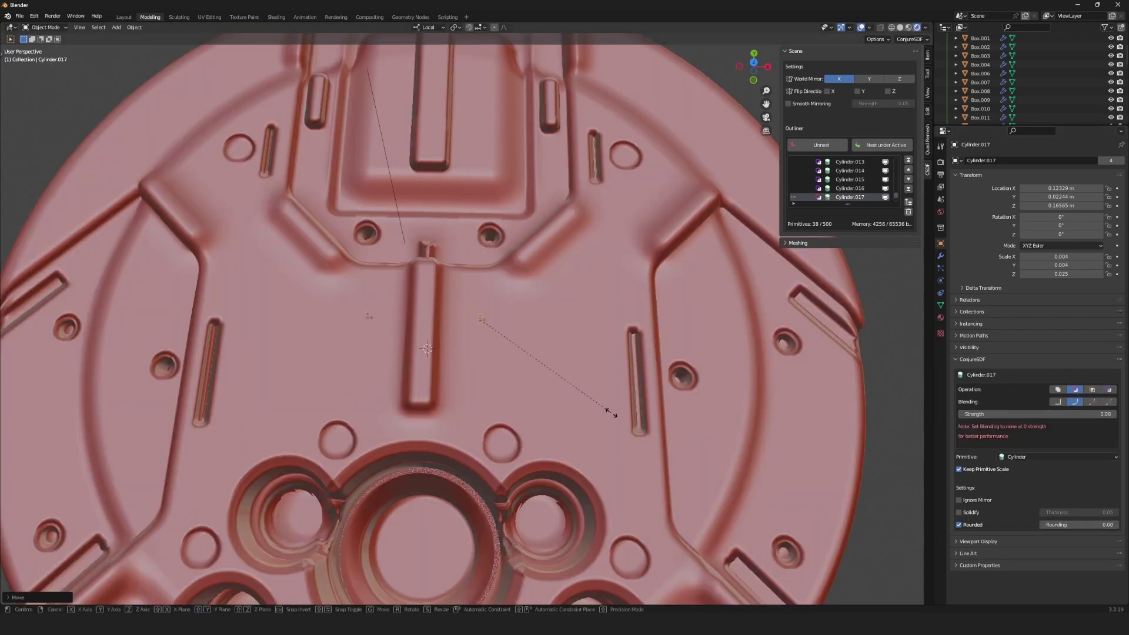
{"action": "left_click", "coordinate": [962, 319]}
- Lower the SDF Render minimum size to 0.001 m
{"action": "left_click", "coordinate": [940, 162]}
{"action": "double_click", "coordinate": [1072, 241]}
{"action": "type", "text": "0.001"}
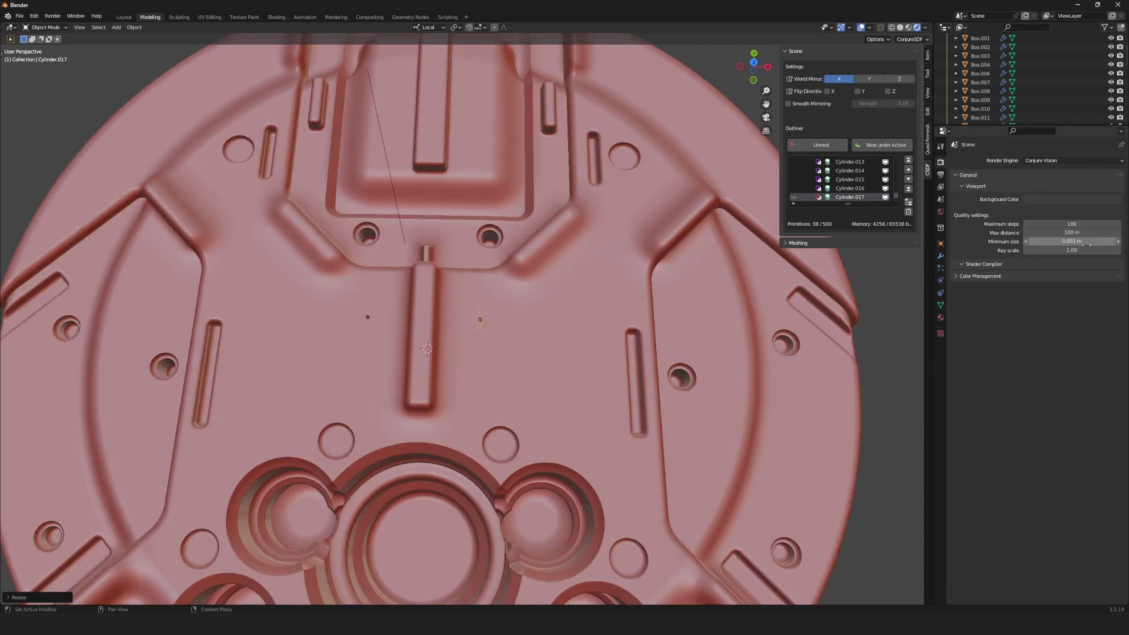
{"action": "scroll", "coordinate": [572, 284], "scroll_direction": "down", "scroll_amount": 4}
{"action": "scroll", "coordinate": [695, 373], "scroll_direction": "up", "scroll_amount": 2}
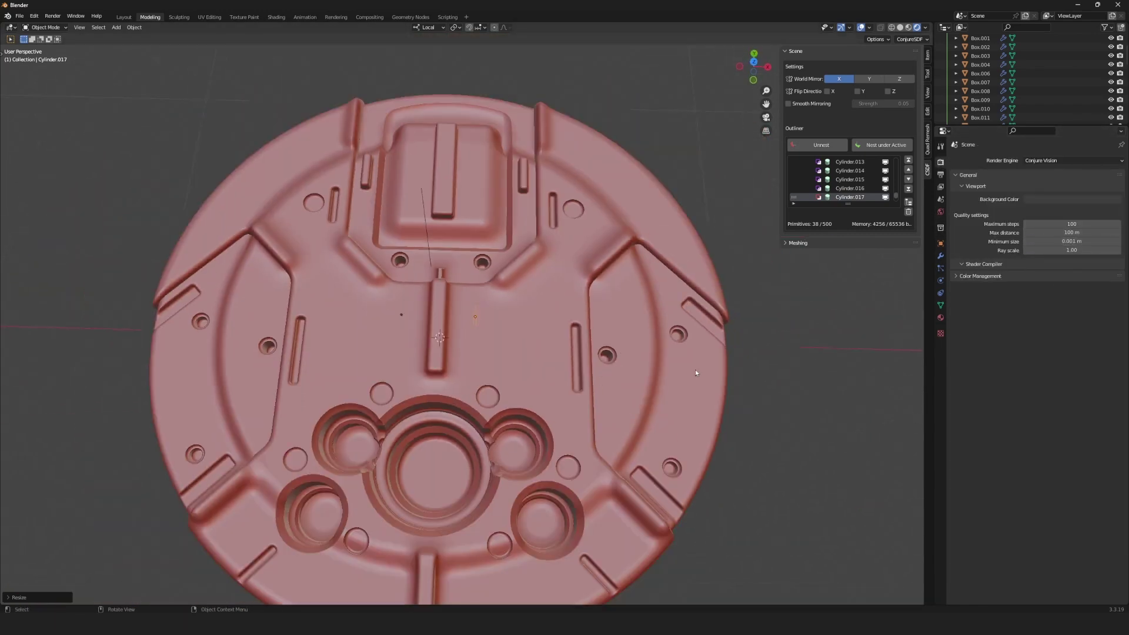
{"action": "left_click", "coordinate": [941, 243]}
- Change the pin's combine operation and move it along Y beside the central groove
{"action": "left_click", "coordinate": [1095, 391]}
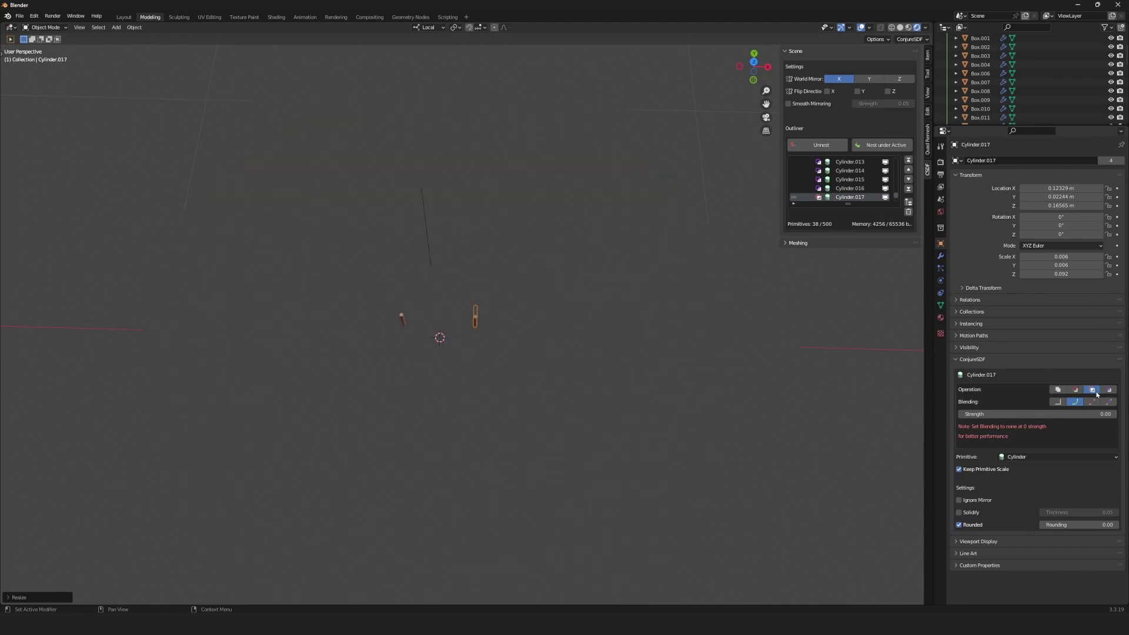
{"action": "scroll", "coordinate": [548, 422], "scroll_direction": "up", "scroll_amount": 5}
{"action": "scroll", "coordinate": [576, 411], "scroll_direction": "down", "scroll_amount": 5}
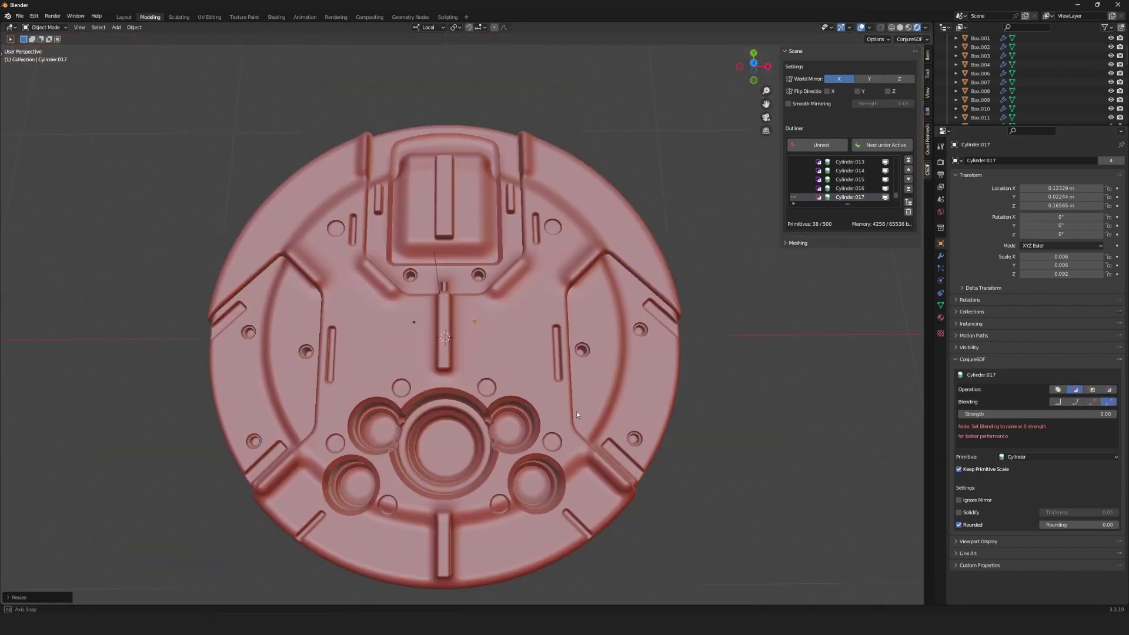
{"action": "key", "text": "g"}
{"action": "key", "text": "y"}
{"action": "key", "text": "y"}
{"action": "left_click", "coordinate": [632, 447]}
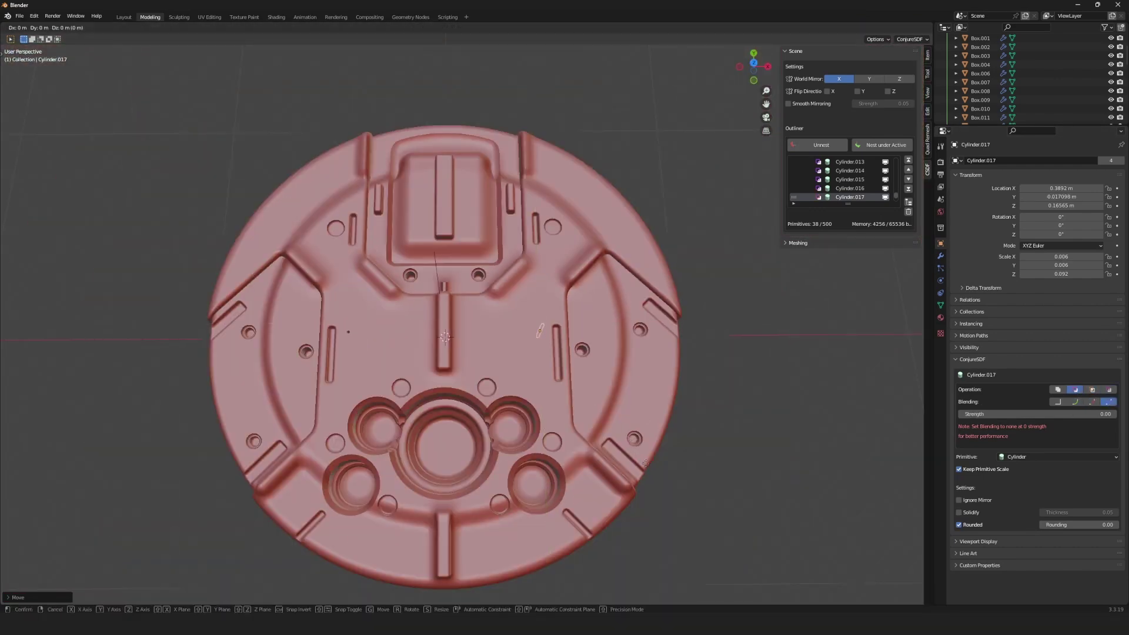
- Duplicate the pin and place the mirrored copy on the other side of the groove
{"action": "key", "text": "shift+d"}
{"action": "key", "text": "y"}
{"action": "key", "text": "y"}
{"action": "left_click", "coordinate": [652, 498]}
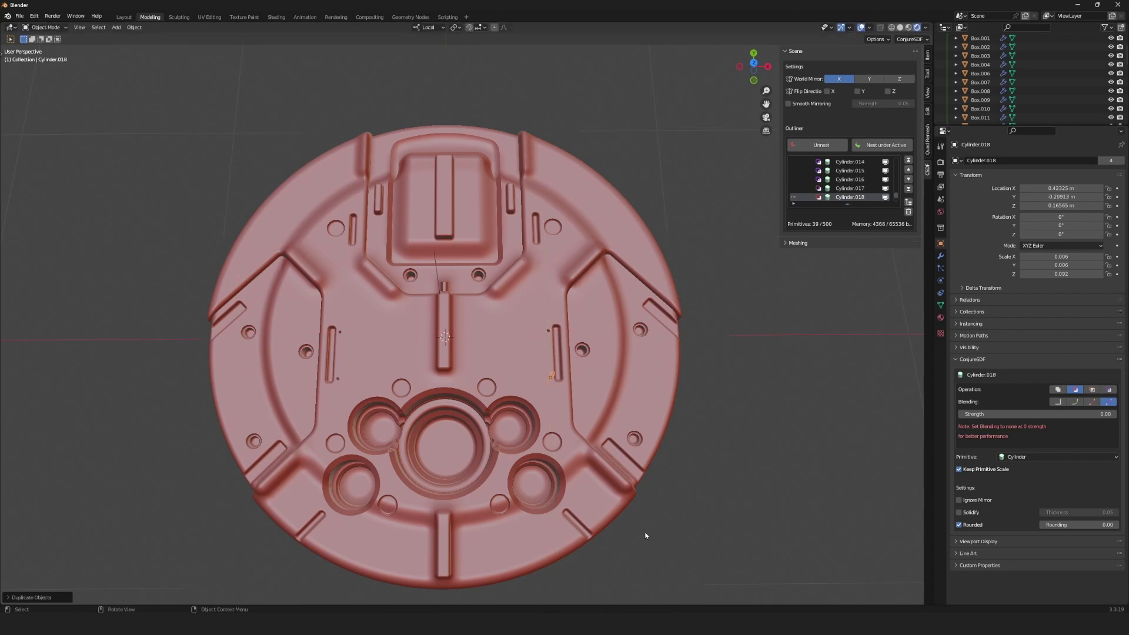
{"action": "middle_click_drag", "start_coordinate": [653, 498], "coordinate": [658, 479], "text": "shift"}
{"action": "scroll", "coordinate": [862, 194], "scroll_direction": "down", "scroll_amount": 3}
{"action": "left_click", "coordinate": [863, 197]}
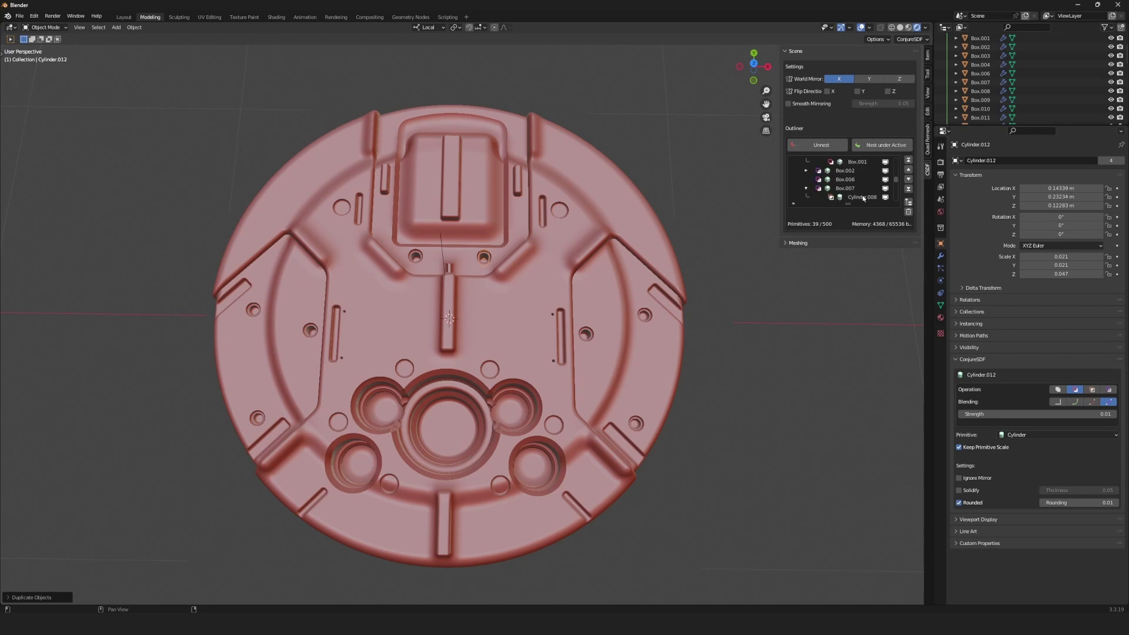
- Select the Cylinder.016 hole and orbit to a top-down view of the disc
{"action": "scroll", "coordinate": [862, 197], "scroll_direction": "down", "scroll_amount": 2}
{"action": "left_click", "coordinate": [582, 352]}
{"action": "middle_click_drag", "start_coordinate": [582, 353], "coordinate": [610, 385]}
{"action": "left_click", "coordinate": [869, 197]}
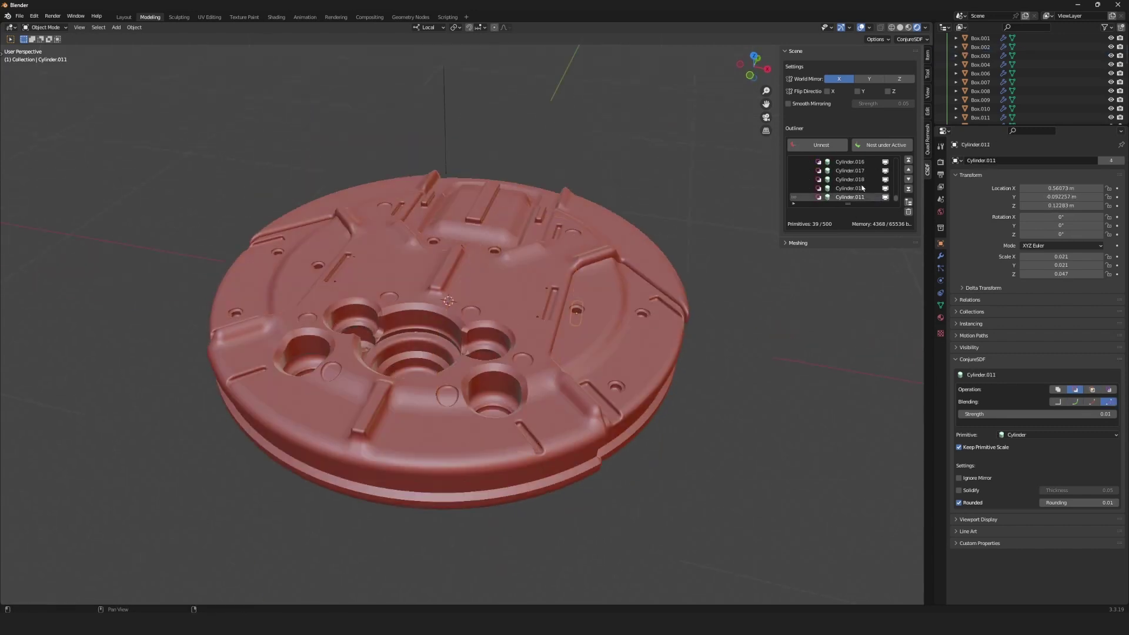
{"action": "scroll", "coordinate": [892, 185], "scroll_direction": "down", "scroll_amount": 2}
{"action": "middle_click_drag", "start_coordinate": [588, 265], "coordinate": [593, 329]}
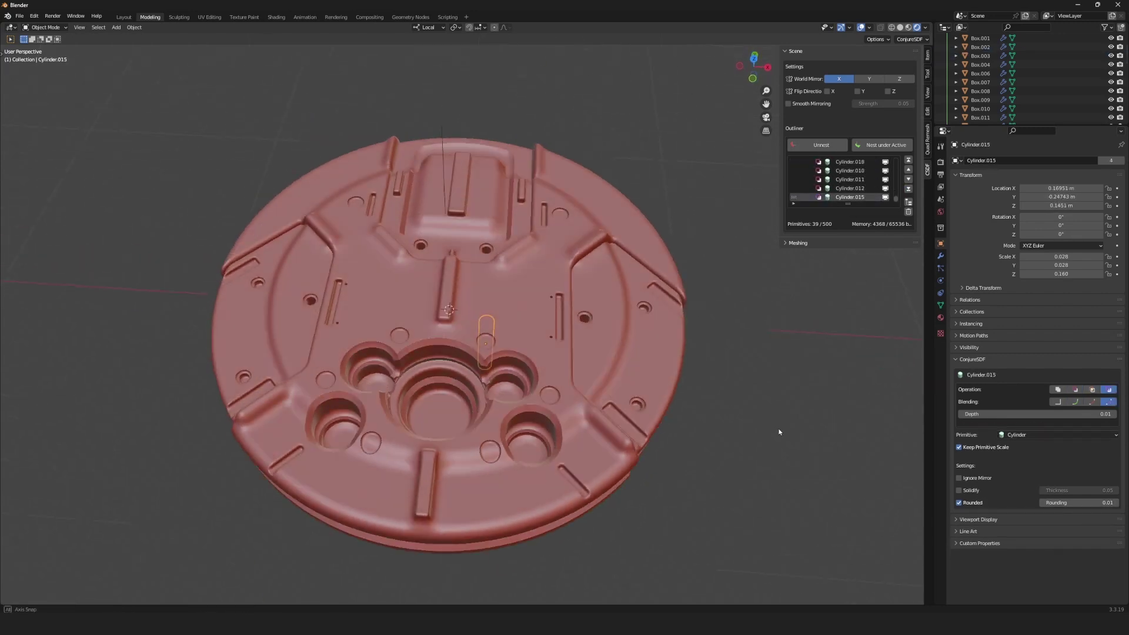
- Duplicate Cylinder.016, shrink the copy to pin size and raise it along Z
{"action": "key", "text": "shift+d"}
{"action": "key", "text": "Escape"}
{"action": "key", "text": "s"}
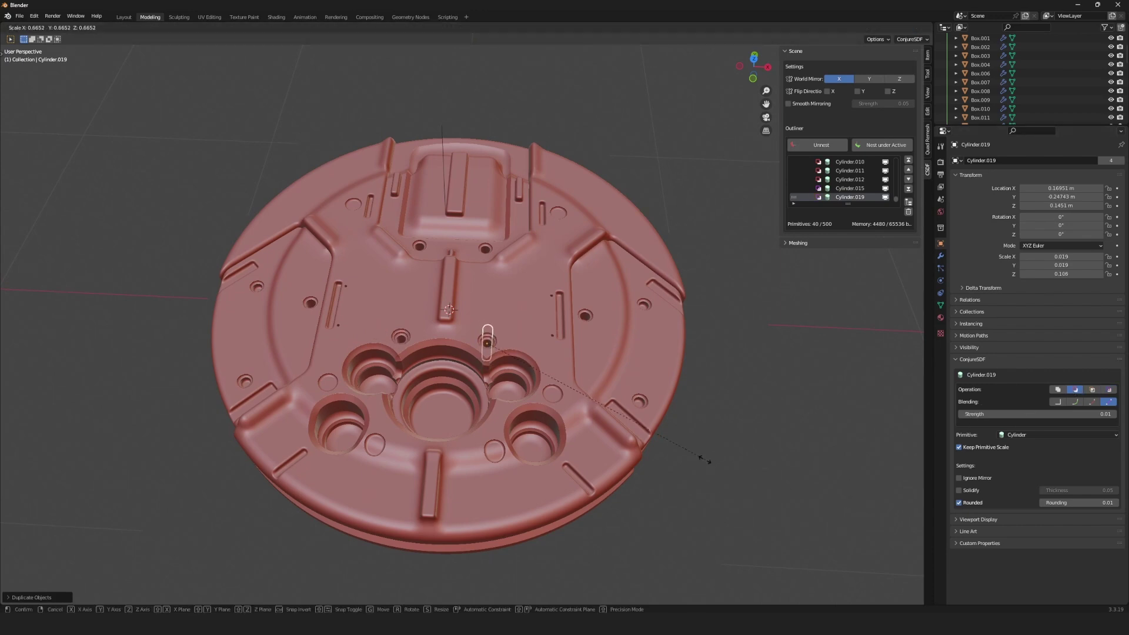
{"action": "left_click", "coordinate": [711, 471]}
{"action": "key", "text": "g"}
{"action": "key", "text": "z"}
{"action": "left_click", "coordinate": [706, 455]}
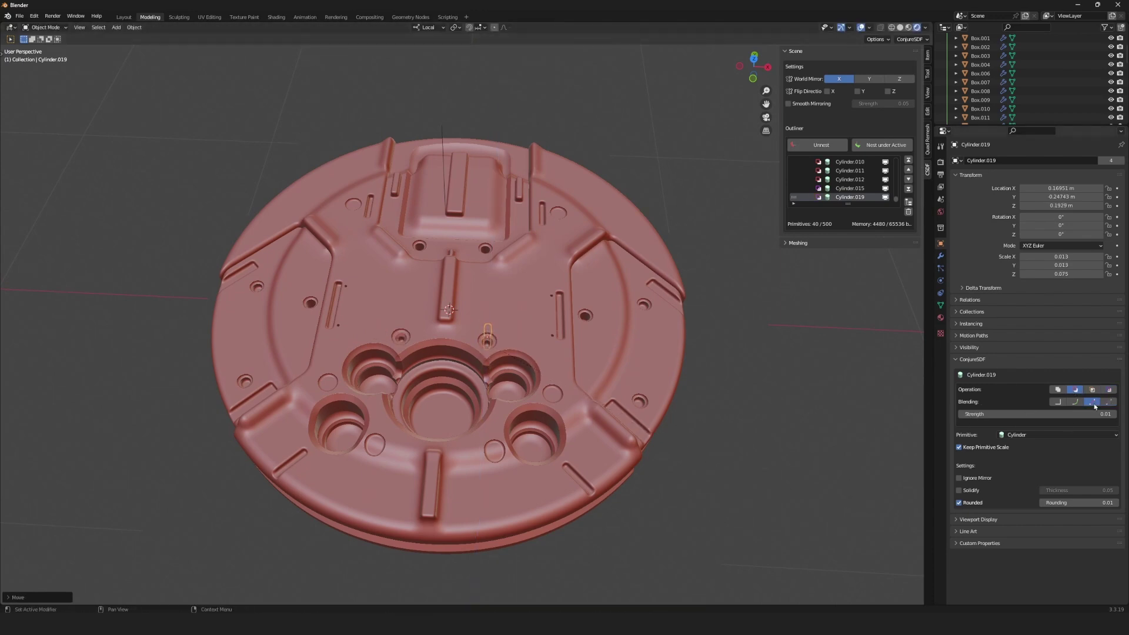
- Make a smaller in-place copy of Cylinder.016 and switch it to union as a raised pin
{"action": "scroll", "coordinate": [861, 182], "scroll_direction": "up", "scroll_amount": 3}
{"action": "left_click", "coordinate": [861, 188]}
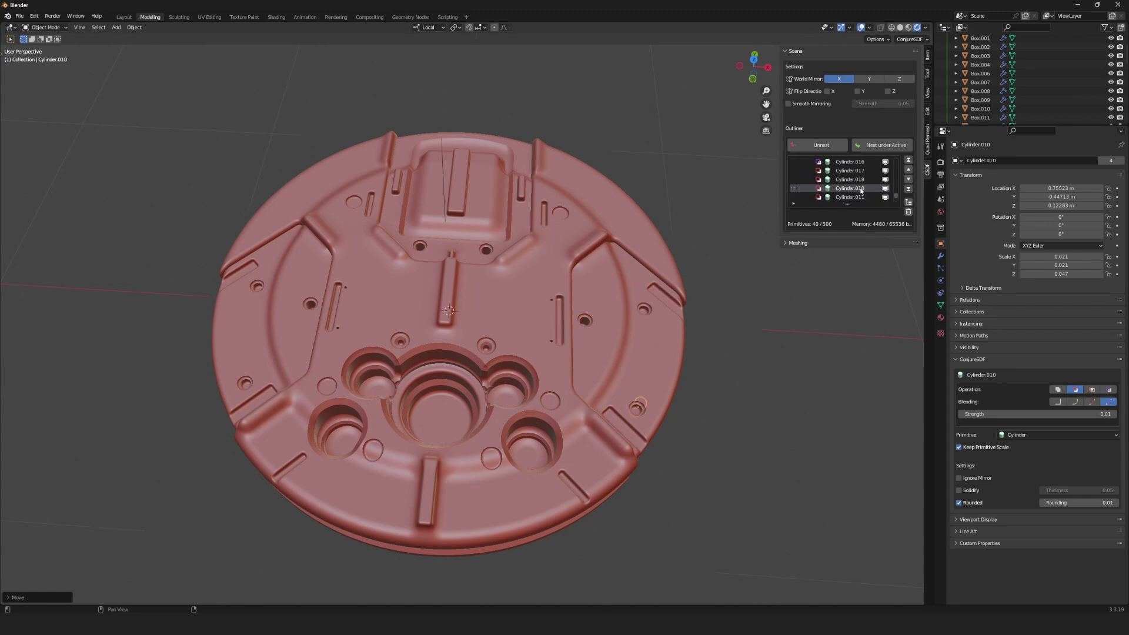
{"action": "scroll", "coordinate": [861, 190], "scroll_direction": "up", "scroll_amount": 3}
{"action": "left_click", "coordinate": [861, 188]}
{"action": "key", "text": "shift+d"}
{"action": "right_click", "coordinate": [756, 525]}
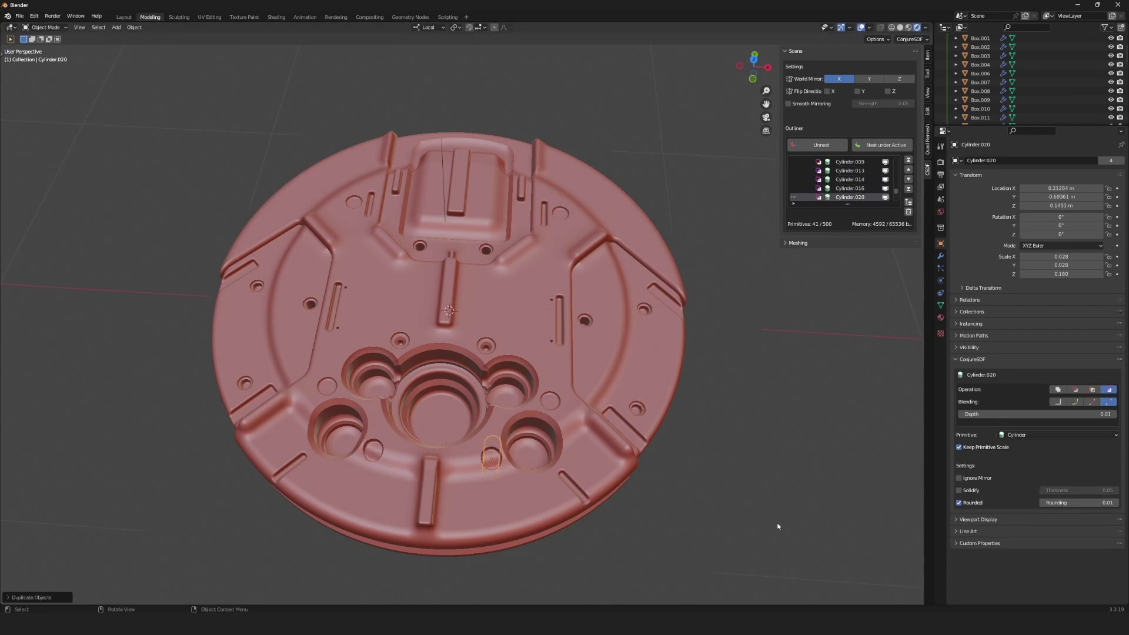
{"action": "key", "text": "s"}
{"action": "left_click", "coordinate": [632, 497]}
{"action": "left_click", "coordinate": [1076, 392]}
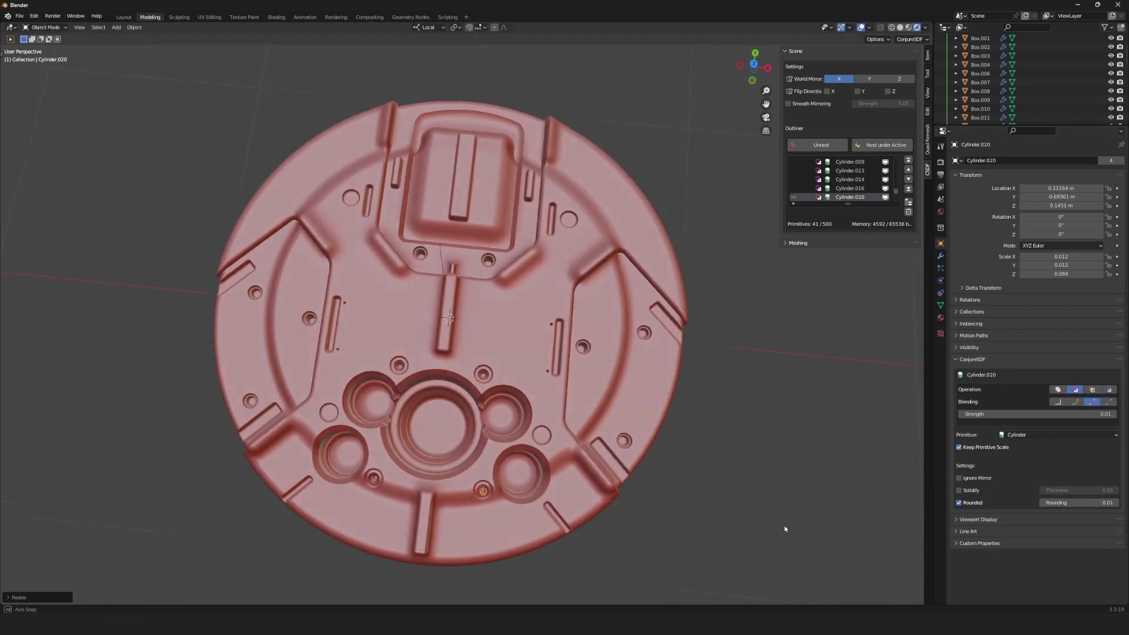
- Add a smaller duplicate of the Cylinder.014 hole, then orbit to inspect the disc
{"action": "scroll", "coordinate": [856, 198], "scroll_direction": "down", "scroll_amount": 2, "text": "ctrl"}
{"action": "scroll", "coordinate": [856, 199], "scroll_direction": "down", "scroll_amount": 1, "text": "ctrl"}
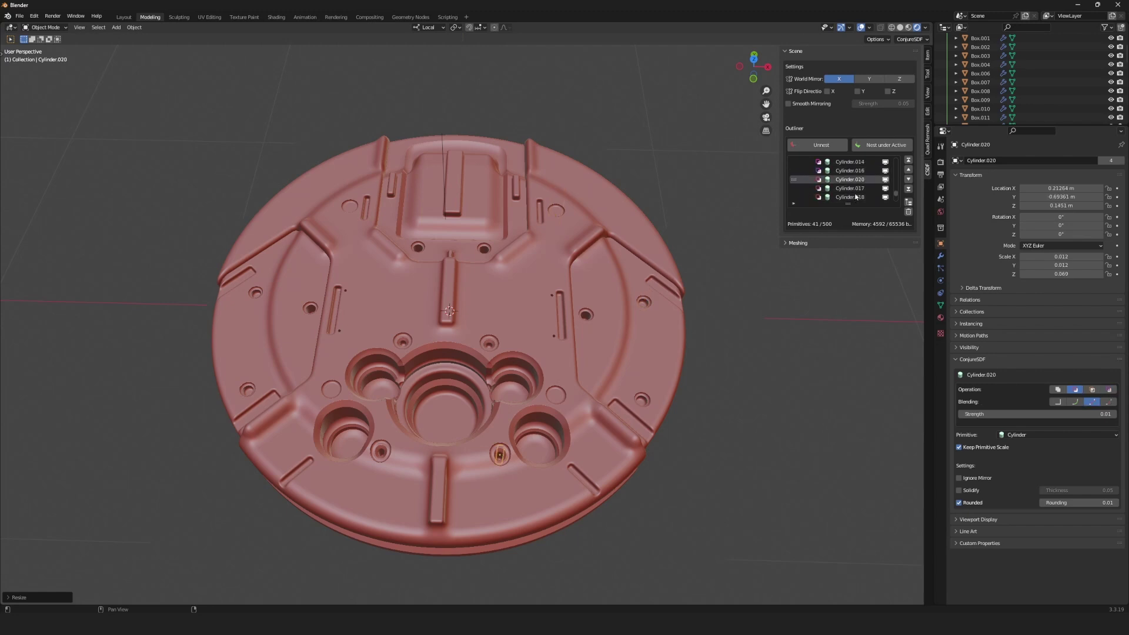
{"action": "scroll", "coordinate": [881, 188], "scroll_direction": "down", "scroll_amount": 1, "text": "ctrl"}
{"action": "scroll", "coordinate": [896, 183], "scroll_direction": "down", "scroll_amount": 1, "text": "ctrl"}
{"action": "scroll", "coordinate": [896, 183], "scroll_direction": "down", "scroll_amount": 1, "text": "ctrl"}
{"action": "scroll", "coordinate": [882, 174], "scroll_direction": "down", "scroll_amount": 1, "text": "ctrl"}
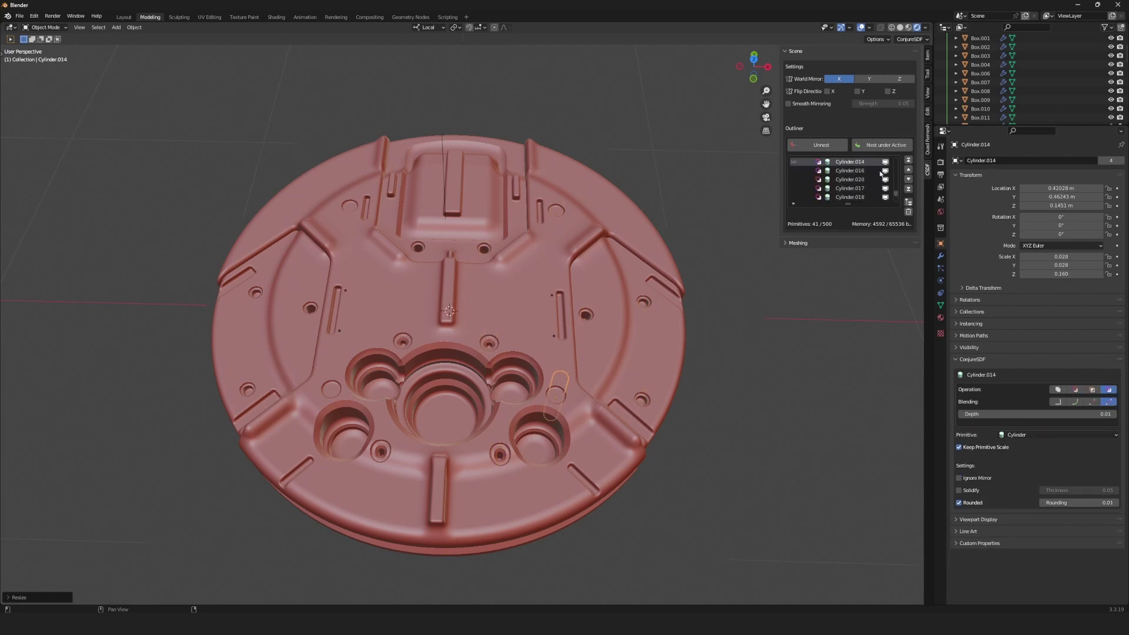
{"action": "key", "text": "shift+d"}
{"action": "key", "text": "s"}
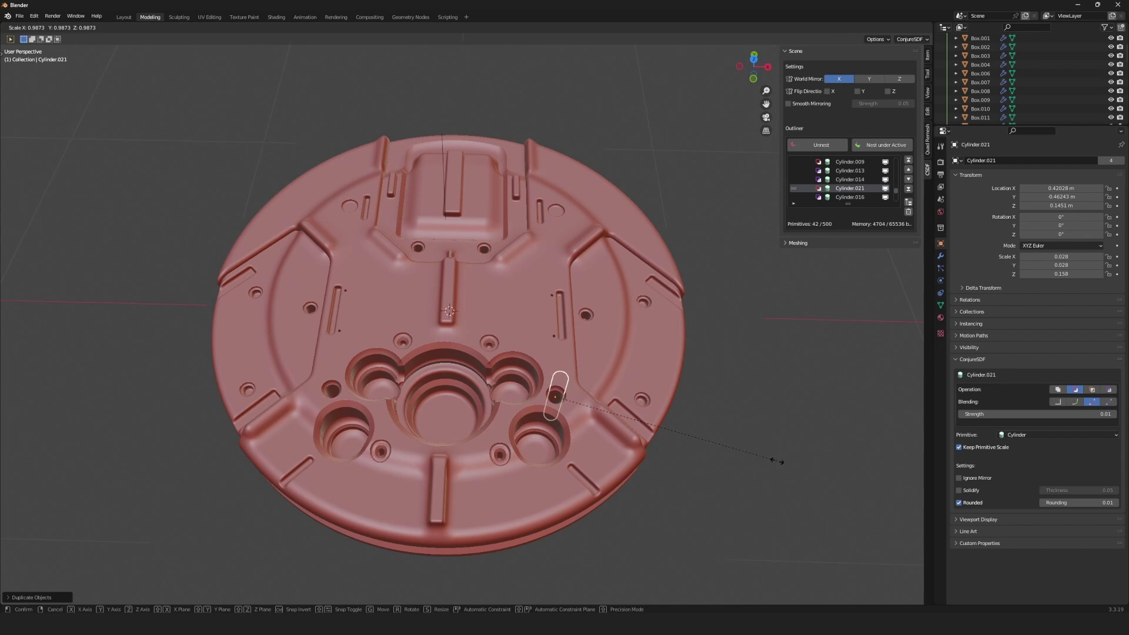
{"action": "left_click", "coordinate": [660, 481]}
{"action": "mouse_move", "coordinate": [655, 478]}
{"action": "middle_mouse_down"}
{"action": "mouse_move", "coordinate": [695, 451]}
{"action": "mouse_move", "coordinate": [604, 463]}
{"action": "mouse_move", "coordinate": [650, 458]}
{"action": "mouse_move", "coordinate": [591, 348]}
{"action": "middle_mouse_up"}
{"action": "mouse_move", "coordinate": [700, 333]}
{"action": "middle_mouse_down"}
{"action": "mouse_move", "coordinate": [694, 374]}
{"action": "mouse_move", "coordinate": [717, 373]}
{"action": "middle_mouse_up"}
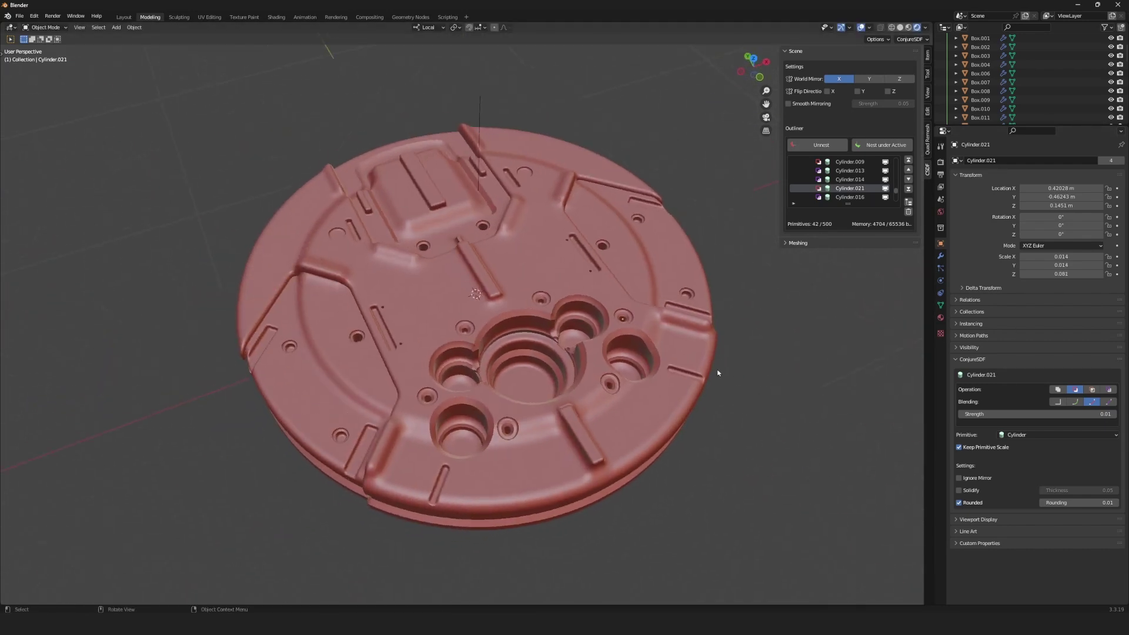